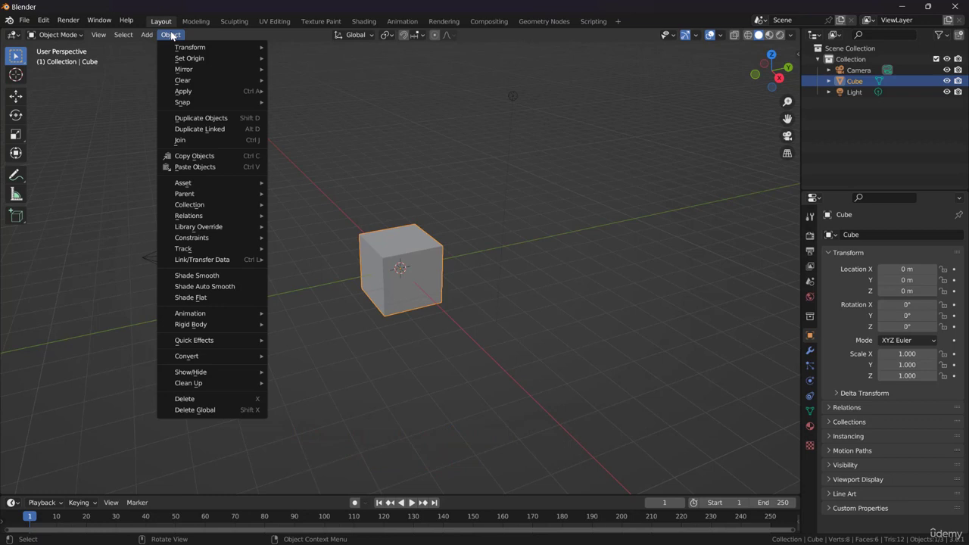
# Run Randomize Transform on the cube and expand the operation's settings.
pyautogui.moveTo(177, 50)
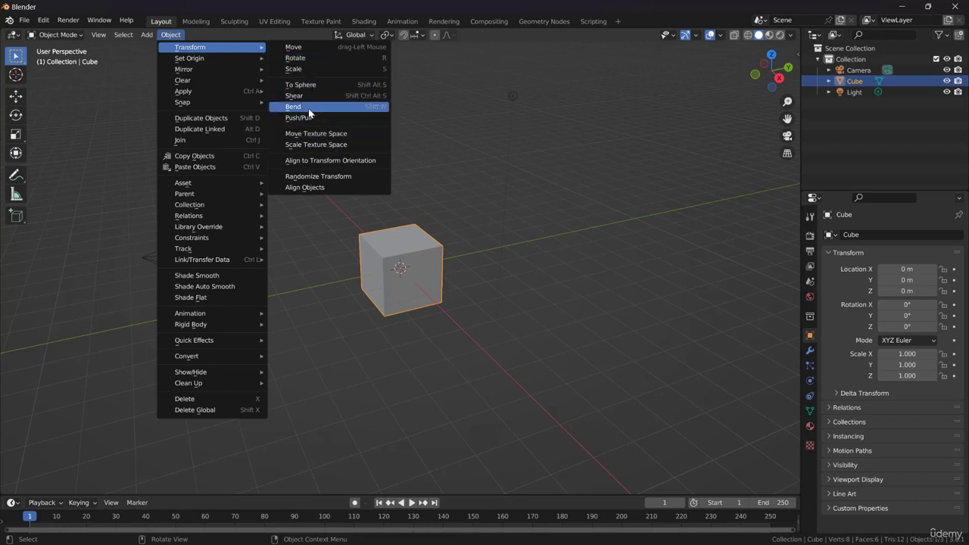
pyautogui.click(172, 35)
pyautogui.moveTo(220, 47)
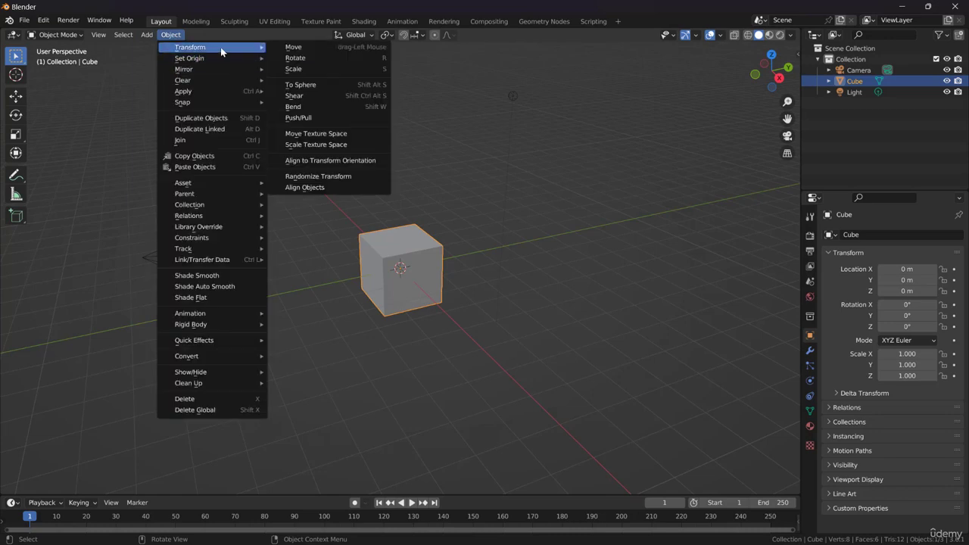
pyautogui.click(326, 178)
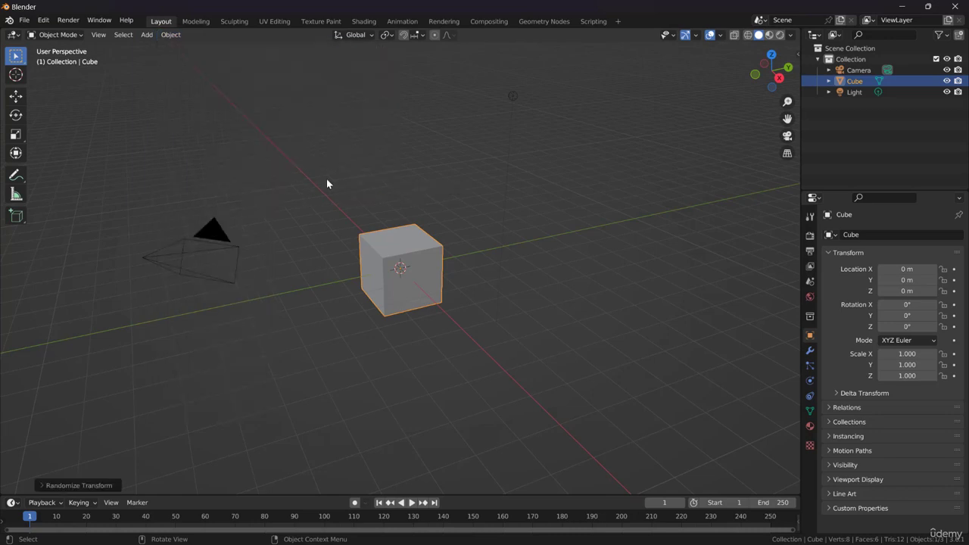
pyautogui.click(62, 486)
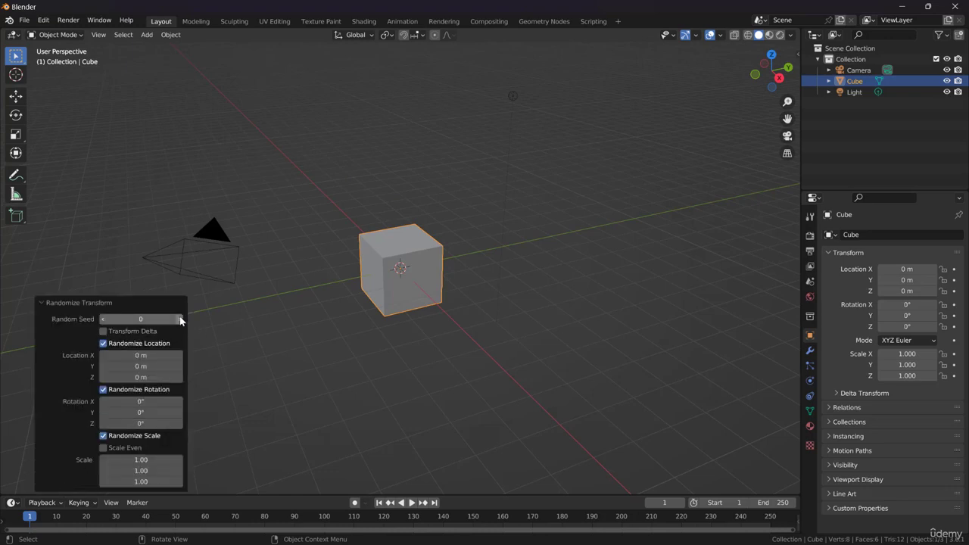
# Duplicate the cube twice, placing each copy freely above and away from the previous one.
pyautogui.scroll(-3, 443, 255)
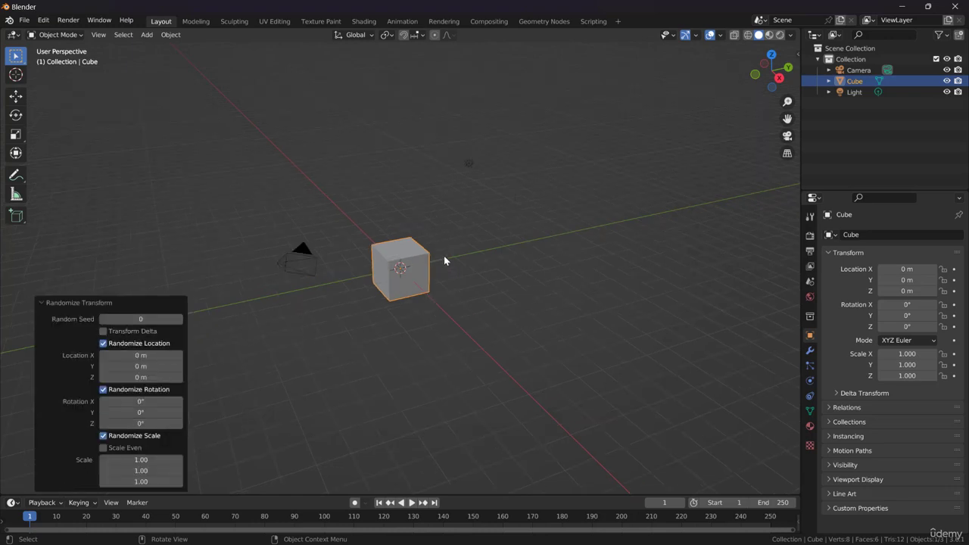
pyautogui.click(459, 208)
pyautogui.click(393, 248)
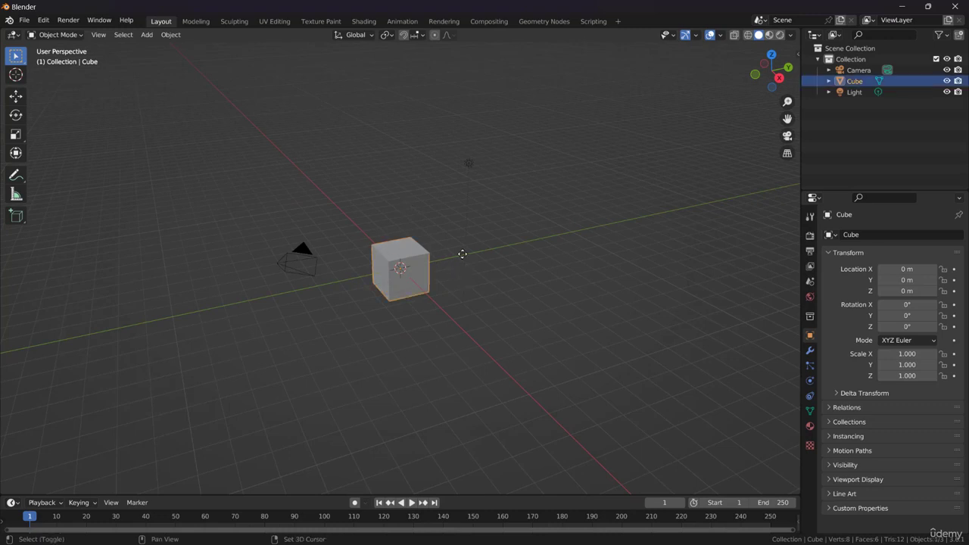
pyautogui.hotkey('shift', 'd')
pyautogui.click(421, 190)
pyautogui.hotkey('shift', 'd')
pyautogui.click(504, 185)
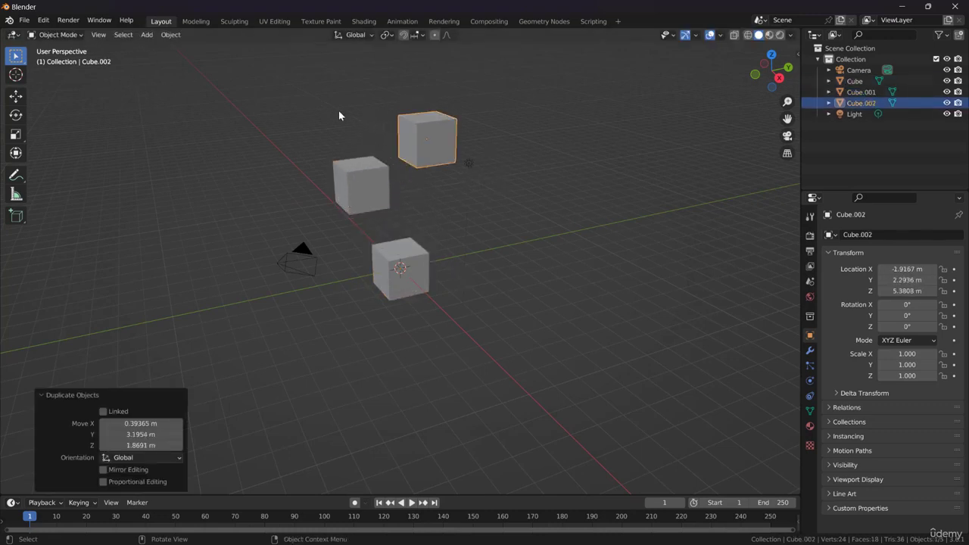
# Select the three cubes and duplicate them about 3.7 m along X, 5.4 m along Y and -2.3 m along Z.
pyautogui.moveTo(340, 115); pyautogui.dragTo(435, 308)
pyautogui.hotkey('shift', 'd')
pyautogui.click(598, 348)
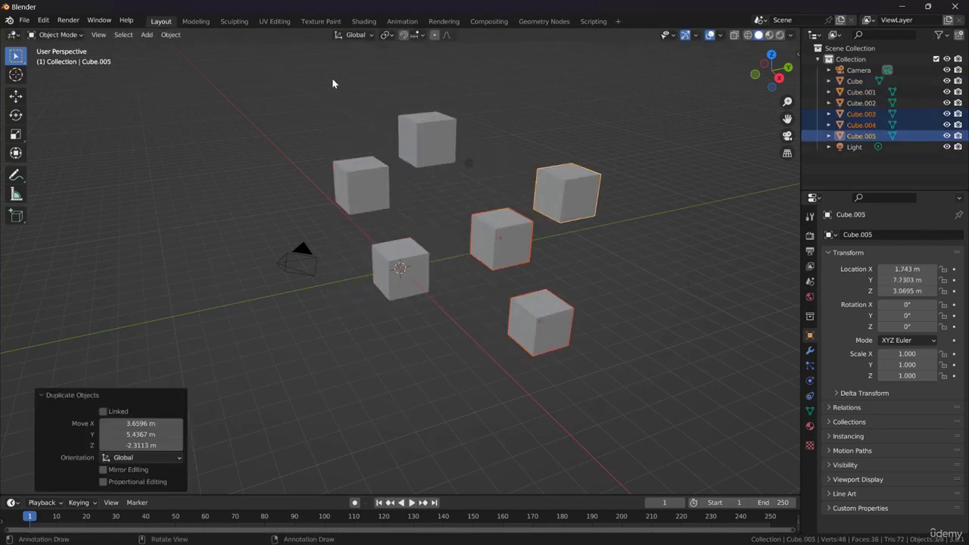
# Apply Randomize Transform to all six cubes and the light, with a random location of 5 m in X and -4.5 m in Y.
pyautogui.moveTo(331, 83); pyautogui.dragTo(611, 348)
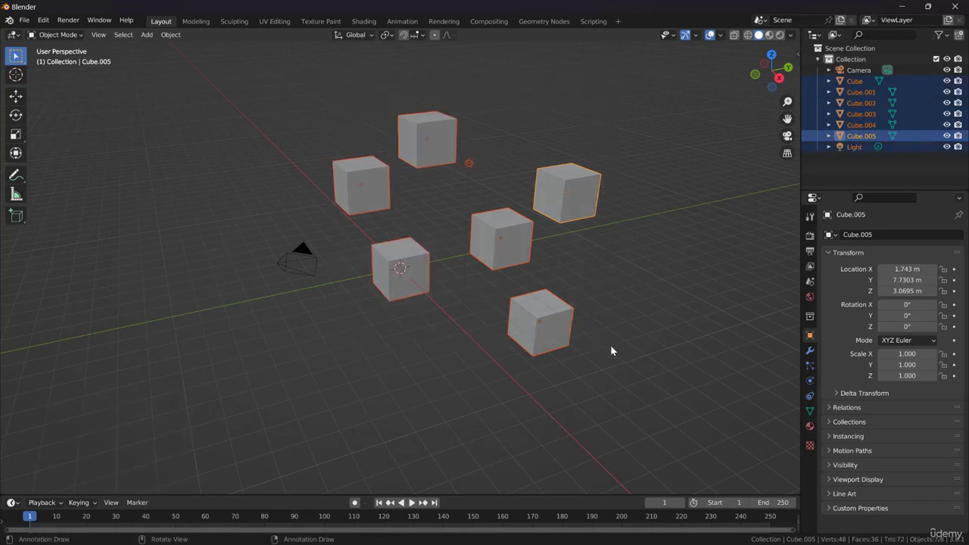
pyautogui.click(170, 35)
pyautogui.moveTo(198, 48)
pyautogui.click(326, 176)
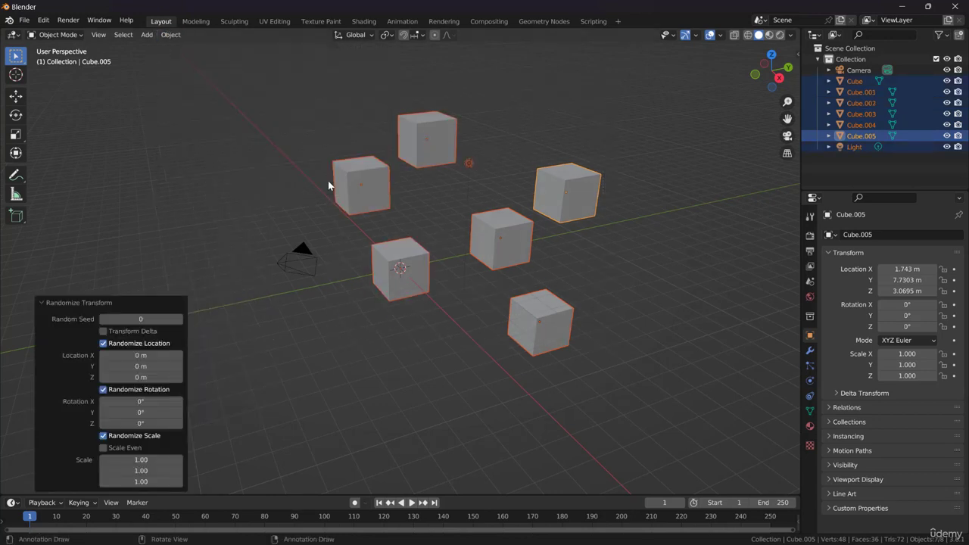
pyautogui.click(139, 354)
pyautogui.write('5')
pyautogui.press('Return')
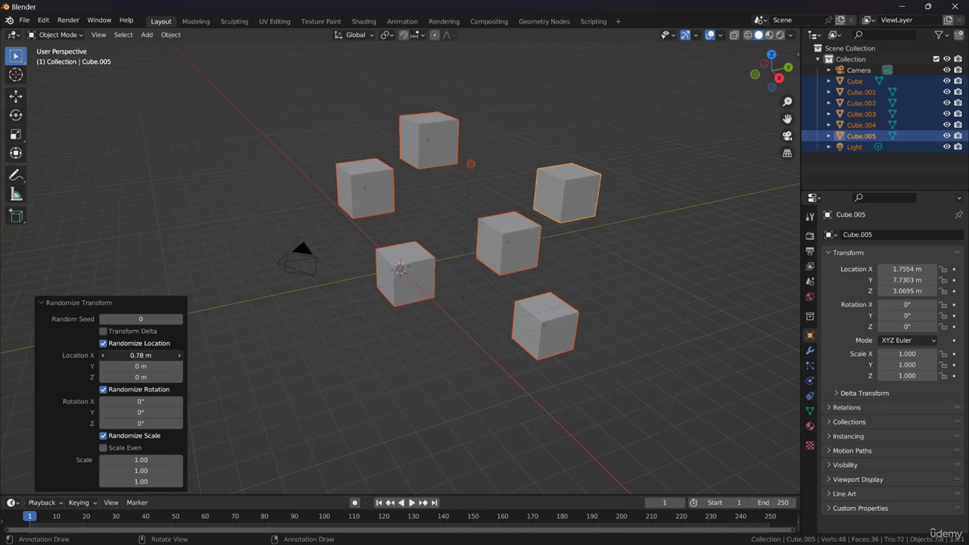
pyautogui.moveTo(141, 366); pyautogui.dragTo(87, 366)
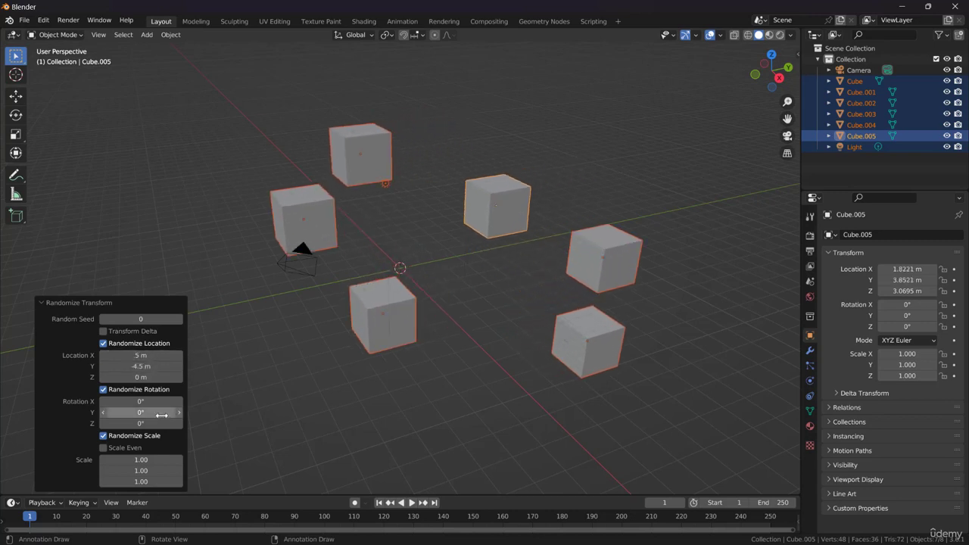
# Set the random rotation to 66° in X and the random scale to 0.58 and -3.83 with Scale Even enabled.
pyautogui.moveTo(157, 401); pyautogui.dragTo(185, 402)
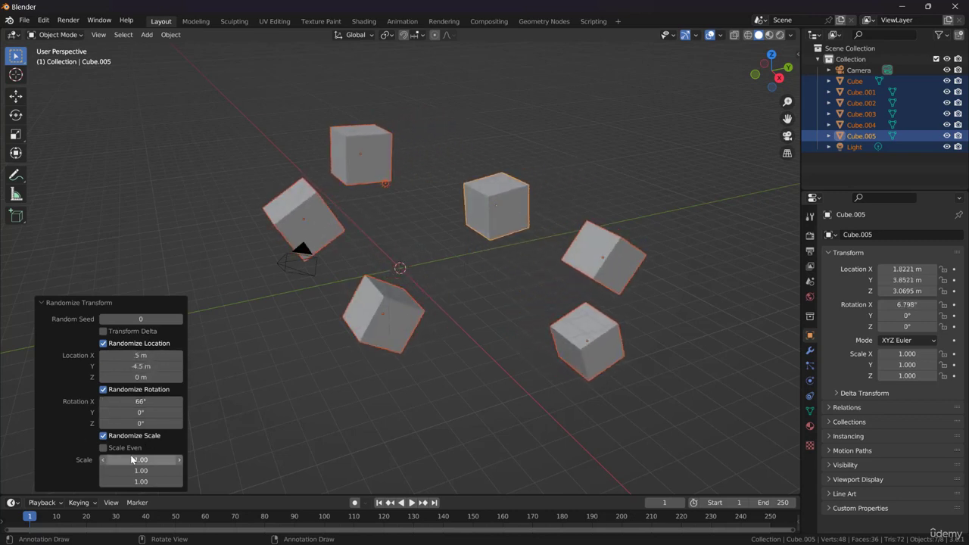
pyautogui.moveTo(141, 459)
pyautogui.mouseDown()
pyautogui.moveTo(174, 459)
pyautogui.moveTo(113, 470)
pyautogui.moveTo(163, 470)
pyautogui.moveTo(139, 459)
pyautogui.mouseUp()
pyautogui.click(125, 449)
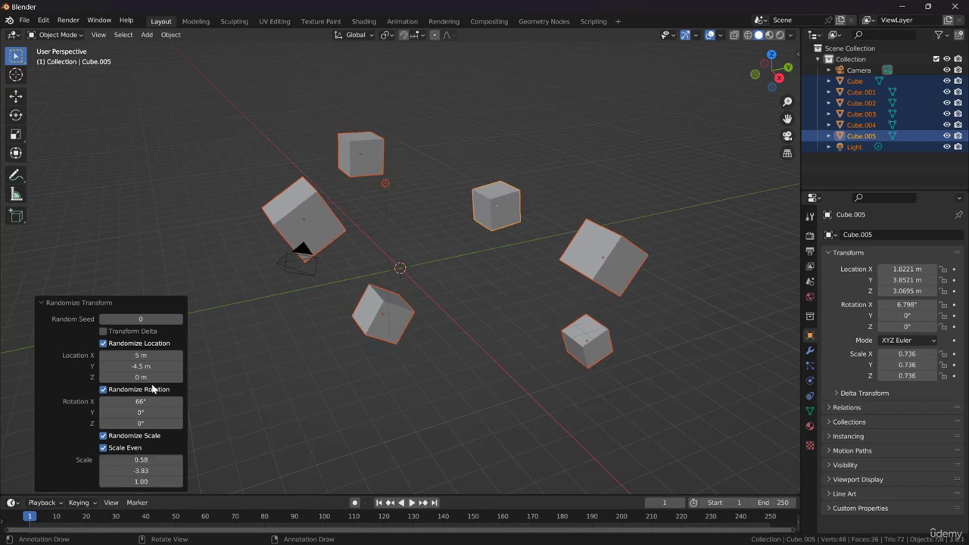
# Raise the random seed to 4 and deselect all objects.
pyautogui.click(178, 319)
pyautogui.click(179, 319)
pyautogui.click(179, 319)
pyautogui.click(179, 319)
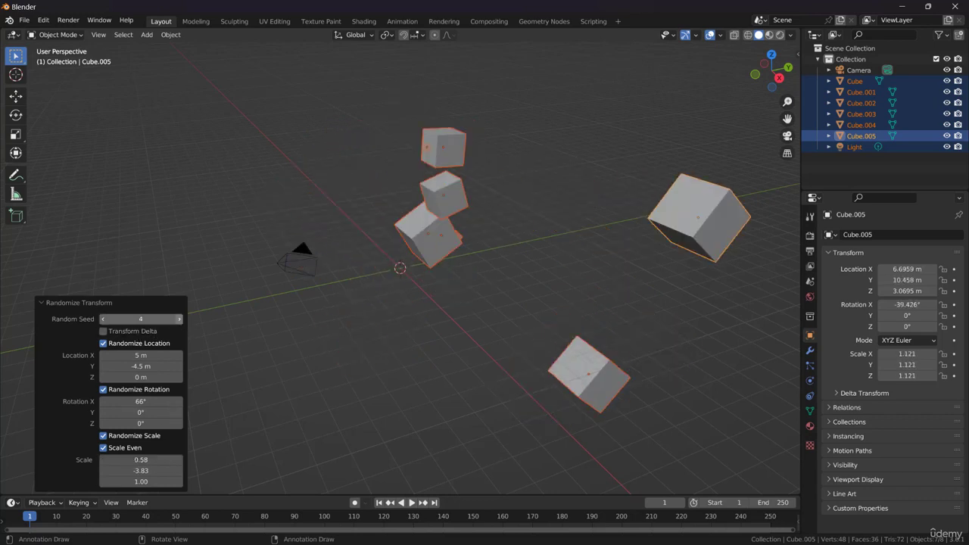
pyautogui.click(33, 304)
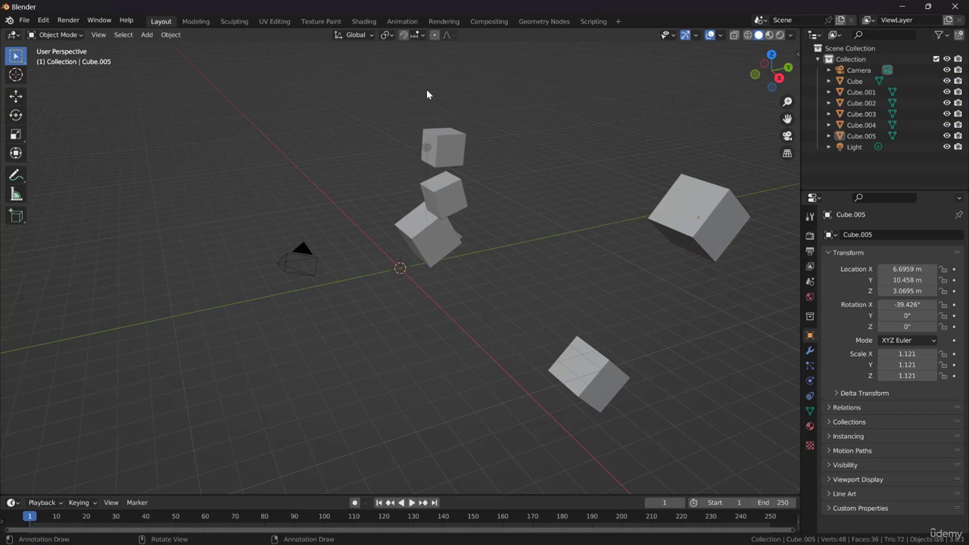
# Delete all the cubes and the light, and add a new 2 m cube at the origin.
pyautogui.moveTo(426, 94); pyautogui.dragTo(684, 395)
pyautogui.press('Delete')
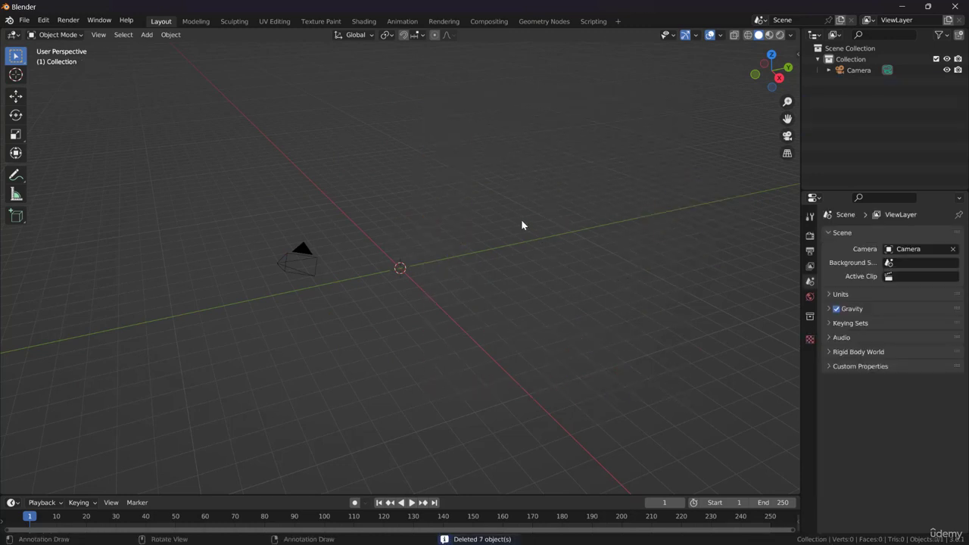
pyautogui.hotkey('shift', 'a')
pyautogui.moveTo(479, 192)
pyautogui.click(508, 201)
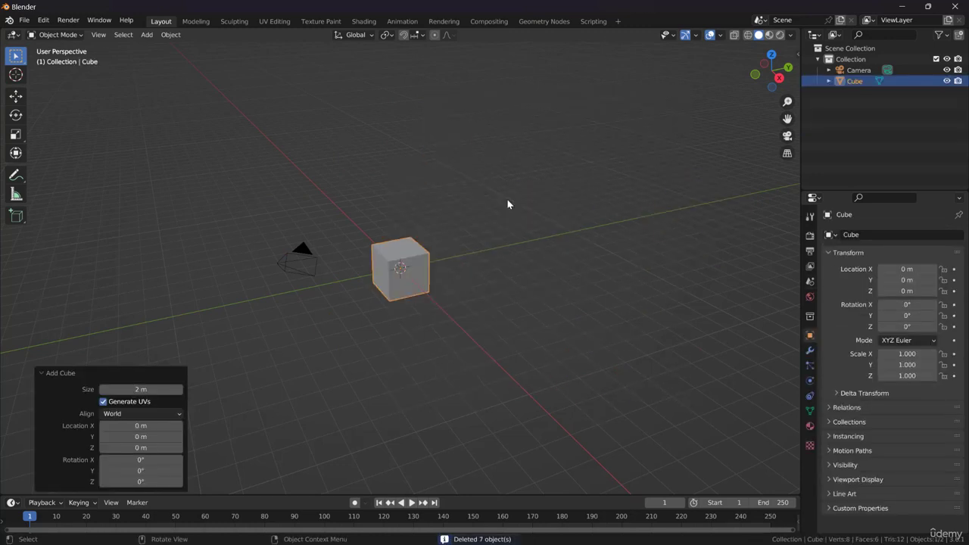
pyautogui.scroll(10, 507, 203)
pyautogui.scroll(-5, 507, 203)
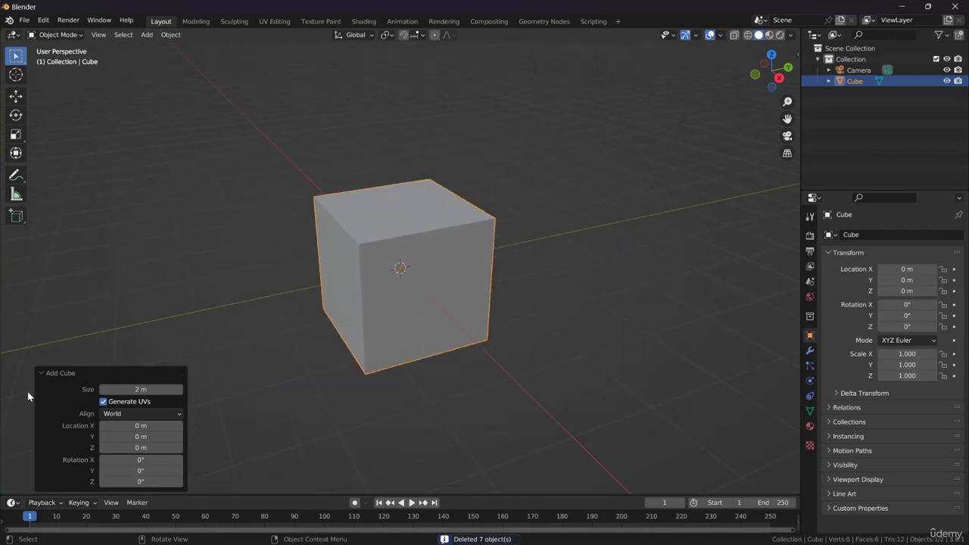
pyautogui.click(49, 376)
# Look over the new cube, its Transform and Set Origin commands, and its modifier properties.
pyautogui.moveTo(550, 203); pyautogui.dragTo(575, 206, button='middle')
pyautogui.scroll(-3, 496, 213)
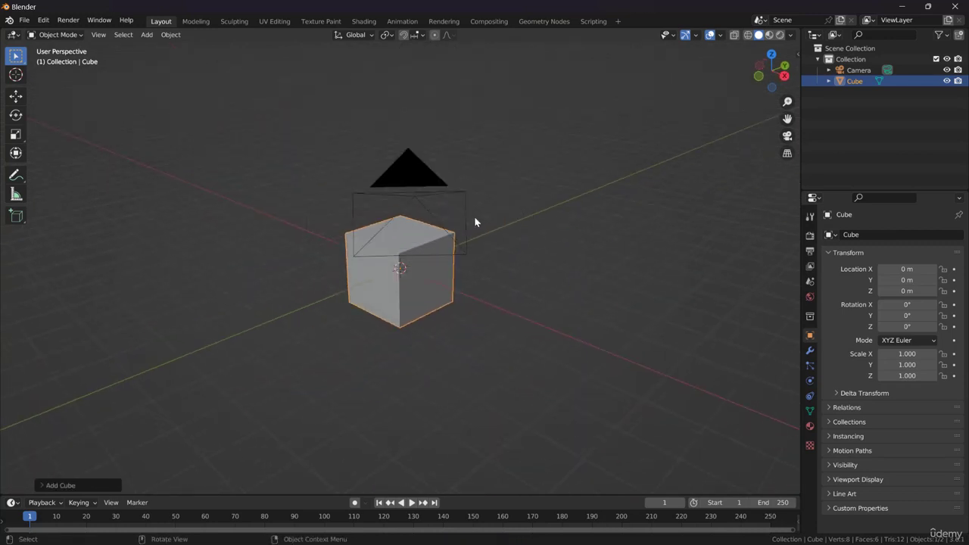
pyautogui.moveTo(475, 218); pyautogui.dragTo(431, 193, button='middle')
pyautogui.scroll(2, 470, 219)
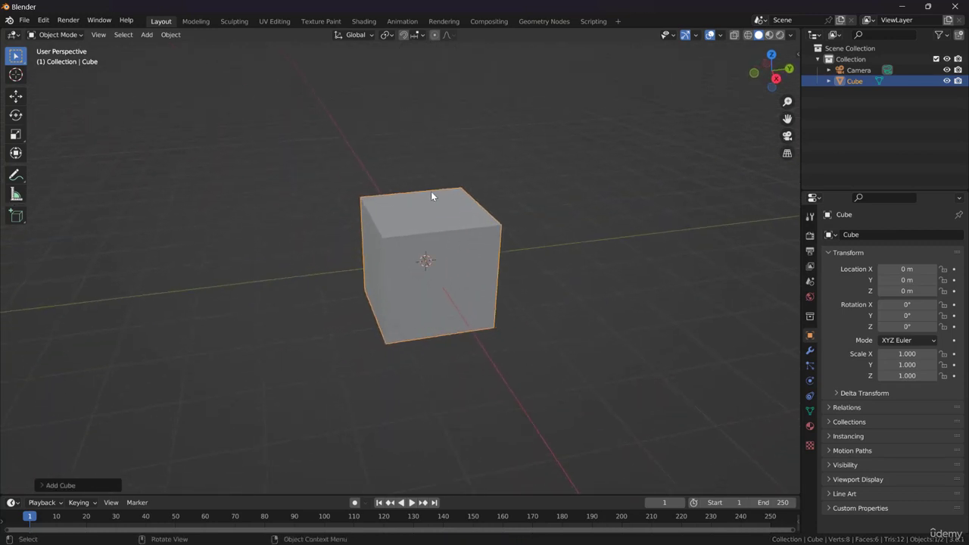
pyautogui.click(175, 35)
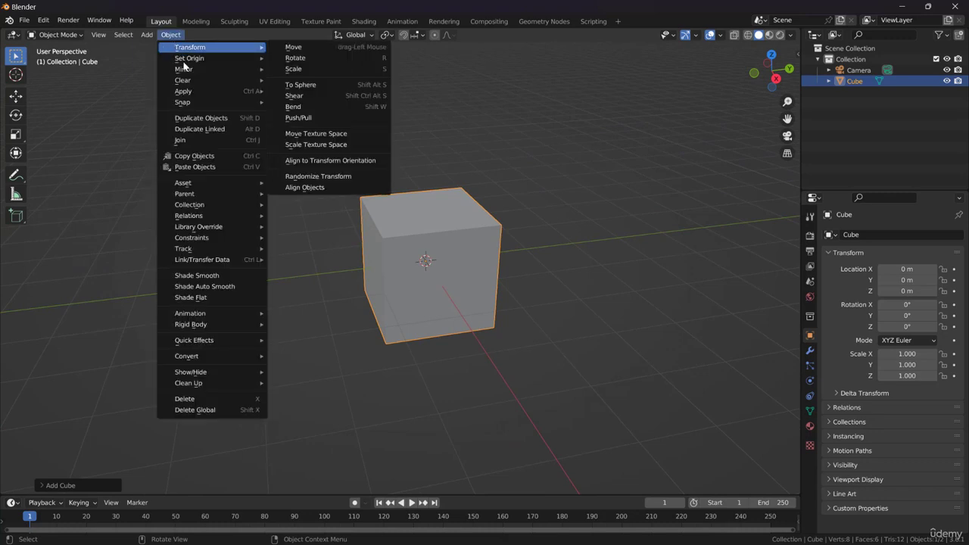
pyautogui.moveTo(196, 58)
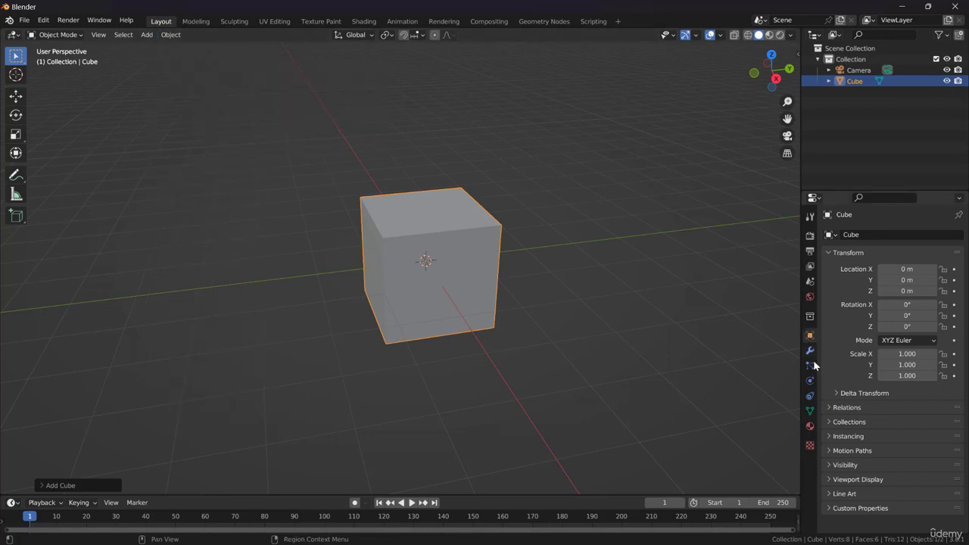
pyautogui.click(809, 351)
pyautogui.click(849, 235)
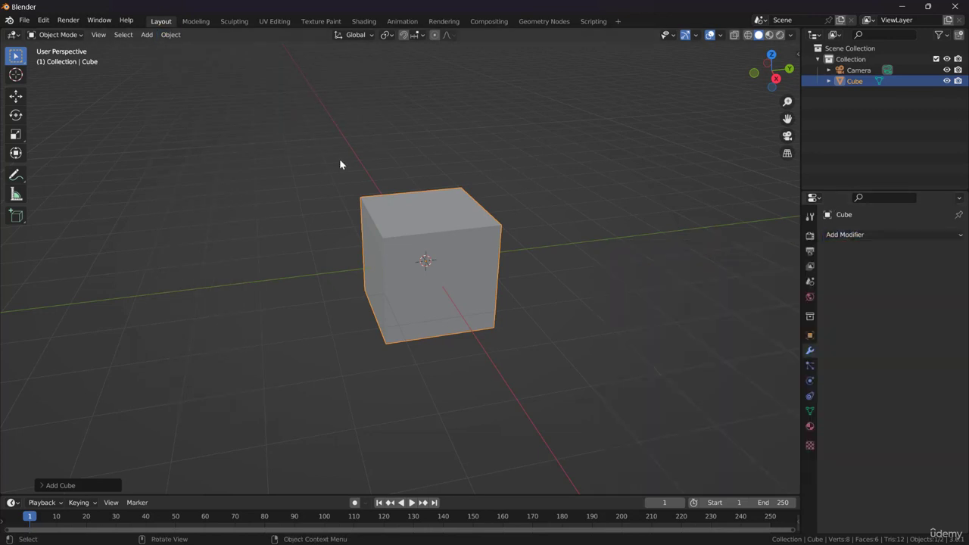
pyautogui.moveTo(339, 158); pyautogui.dragTo(363, 227, button='middle')
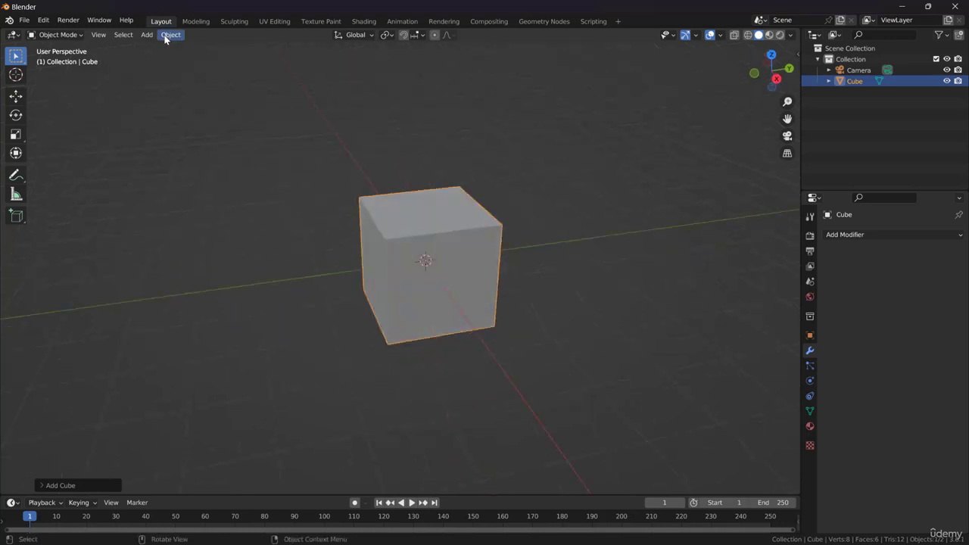
# Review the commands for clearing the cube's location, rotation, scale and origin.
pyautogui.click(171, 35)
pyautogui.moveTo(182, 81)
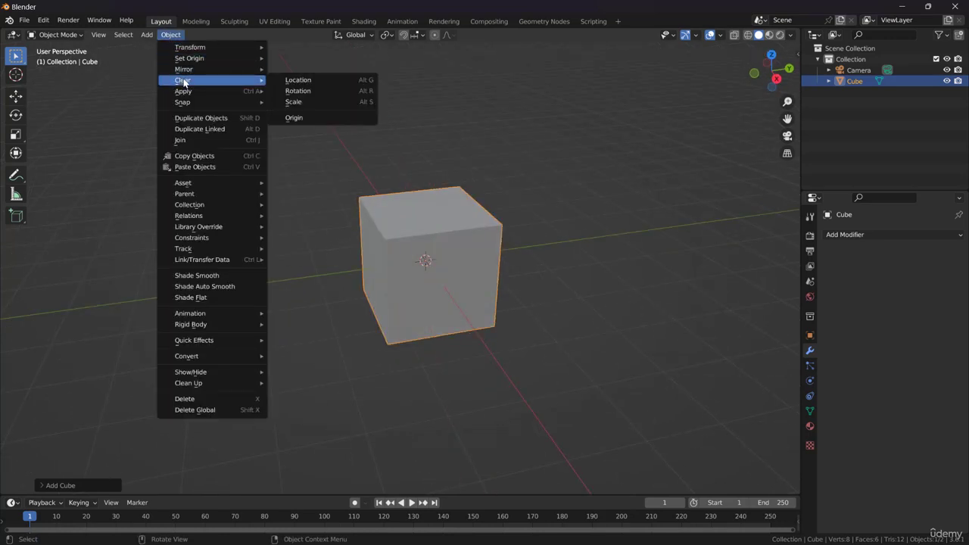
pyautogui.click(298, 91)
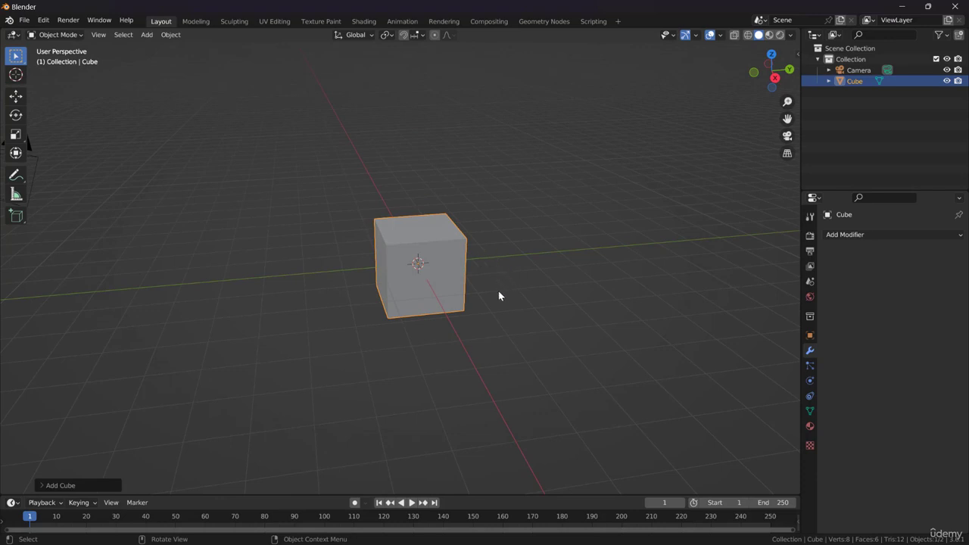
pyautogui.hotkey('ctrl', 'z')
# Move the cube freely away from the world origin and clear its location.
pyautogui.press('g')
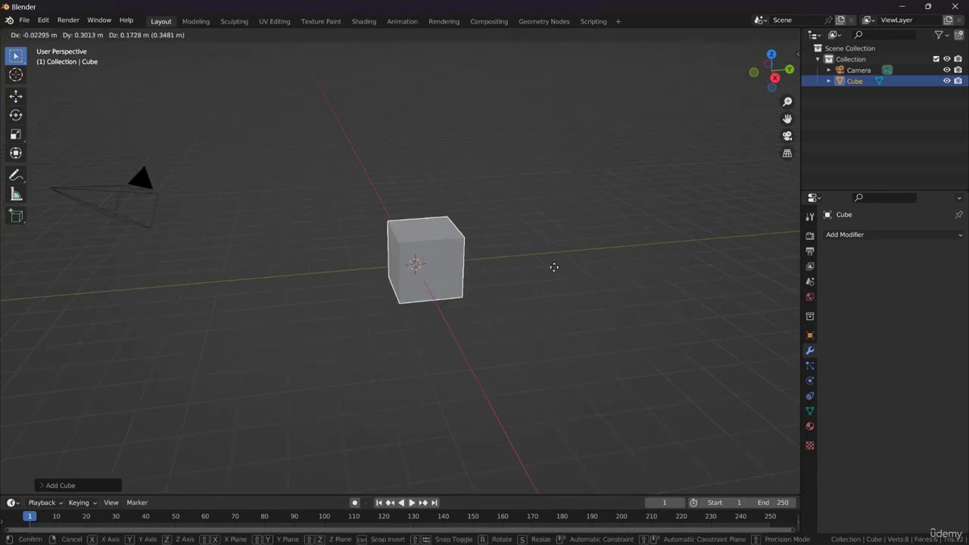
pyautogui.click(660, 245)
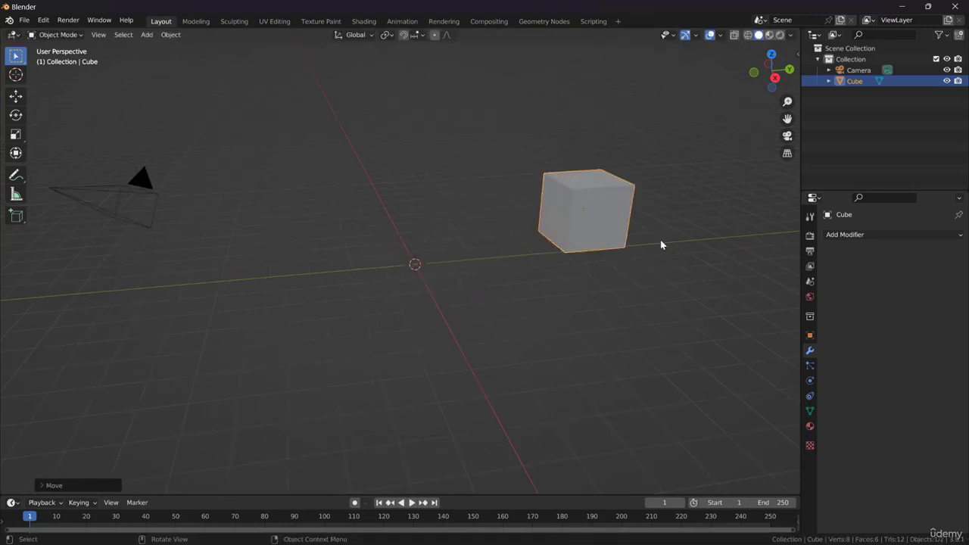
pyautogui.hotkey('alt', 'g')
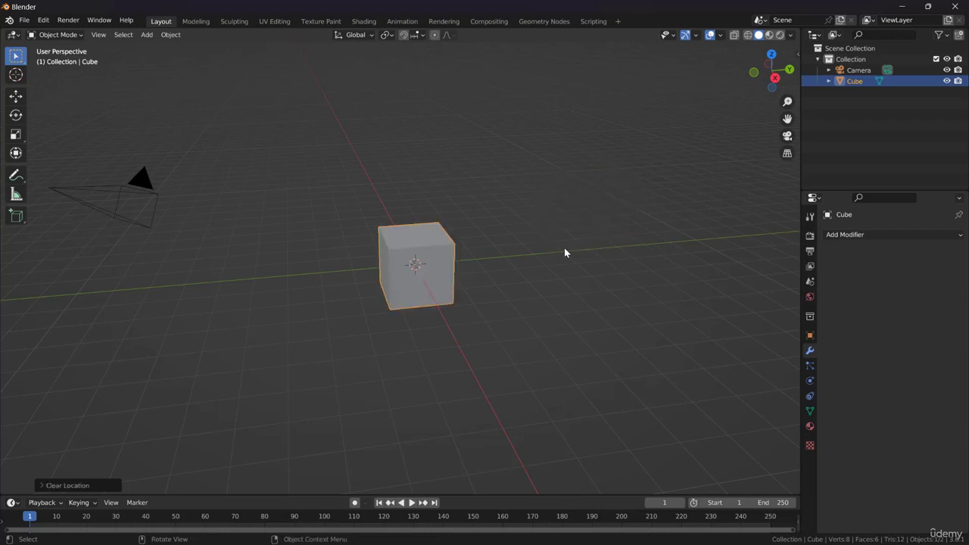
# Rotate the cube freely and clear its rotation.
pyautogui.press('r')
pyautogui.click(541, 225)
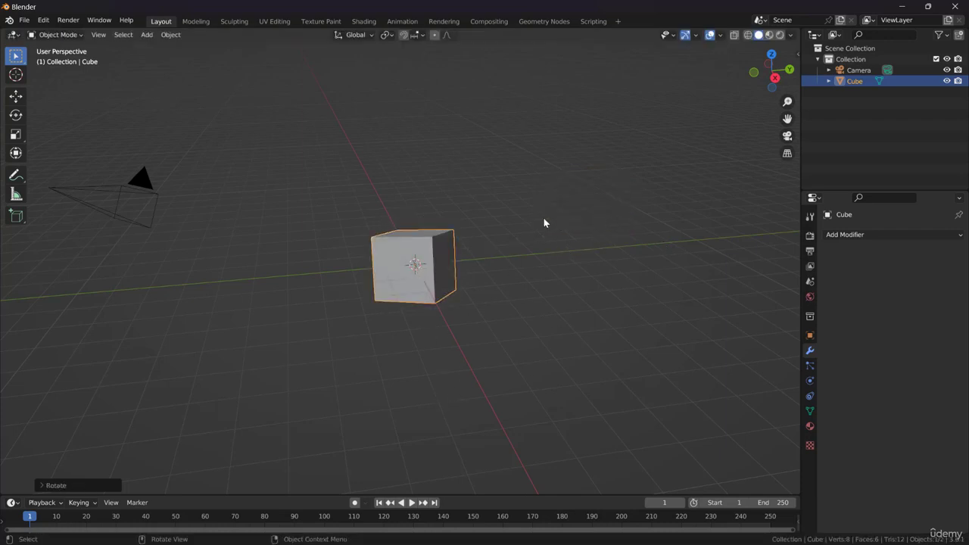
pyautogui.hotkey('alt', 'r')
# Check the cube's location, rotation, scale and dimensions, and review the Clear commands again.
pyautogui.scroll(3, 482, 264)
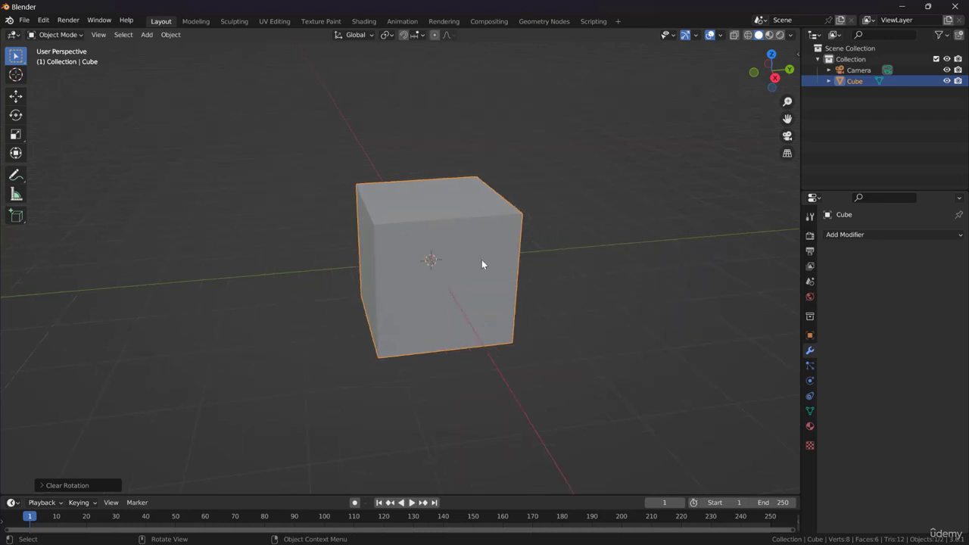
pyautogui.moveTo(481, 260); pyautogui.dragTo(500, 245, button='middle')
pyautogui.press('n')
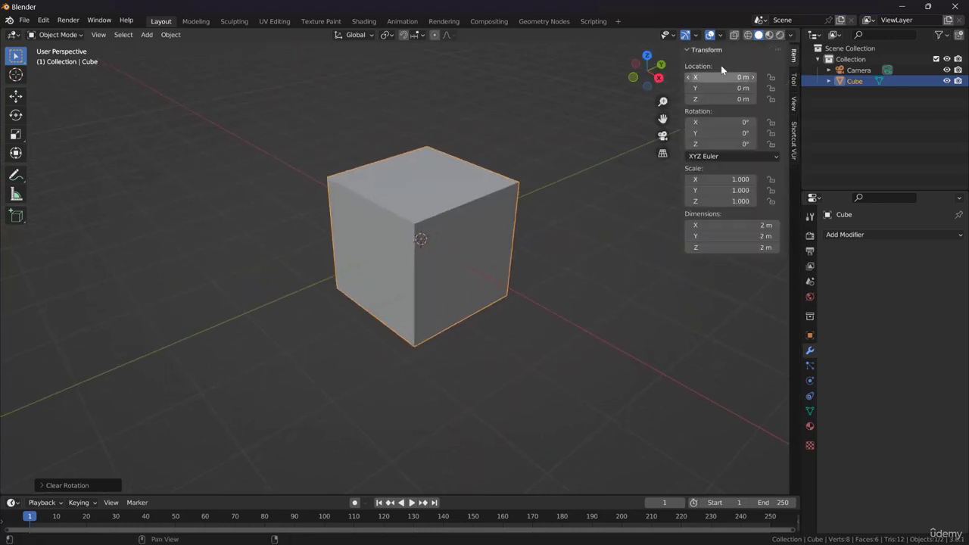
pyautogui.press('n')
pyautogui.click(170, 34)
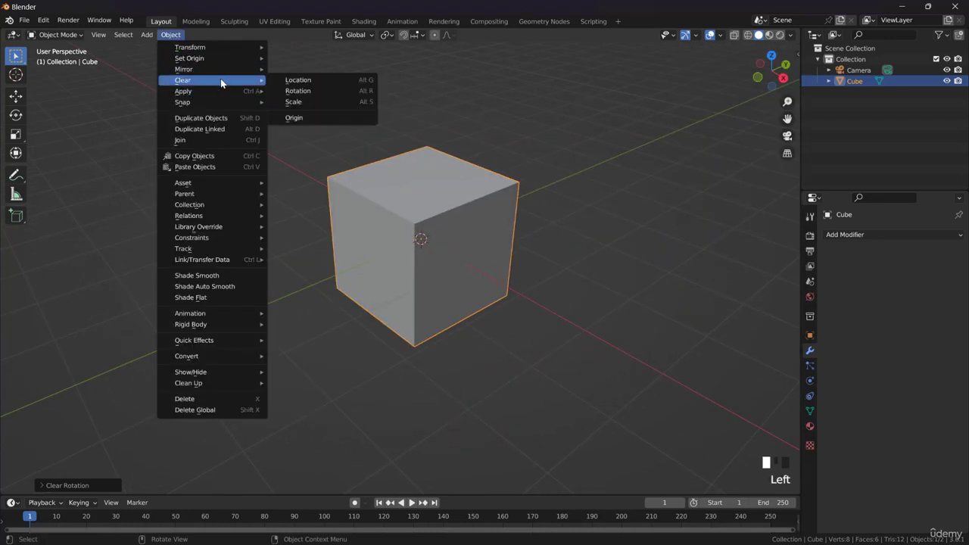
pyautogui.moveTo(519, 234); pyautogui.dragTo(480, 204, button='middle')
pyautogui.scroll(-1, 481, 208)
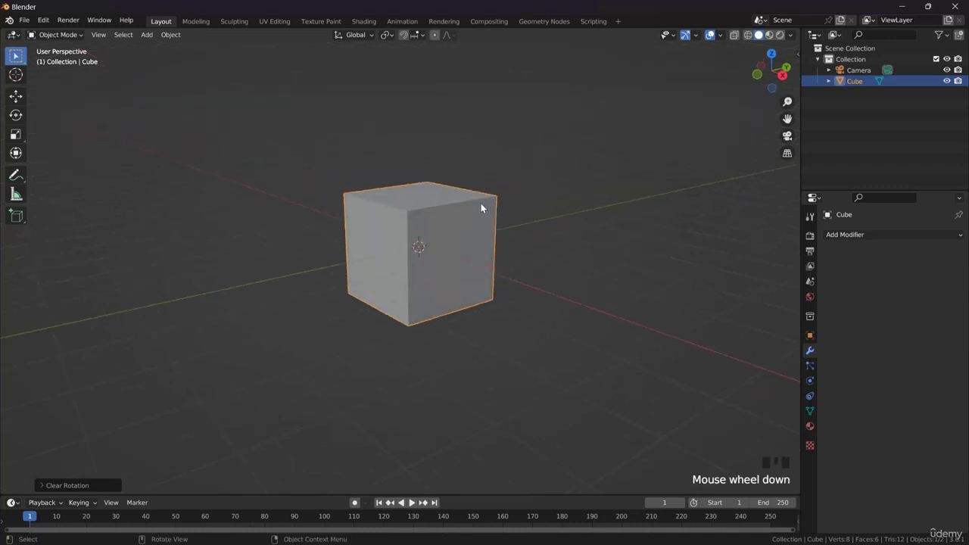
# Review the Apply commands for the cube's location, rotation, scale and deltas.
pyautogui.hotkey('ctrl', 'a')
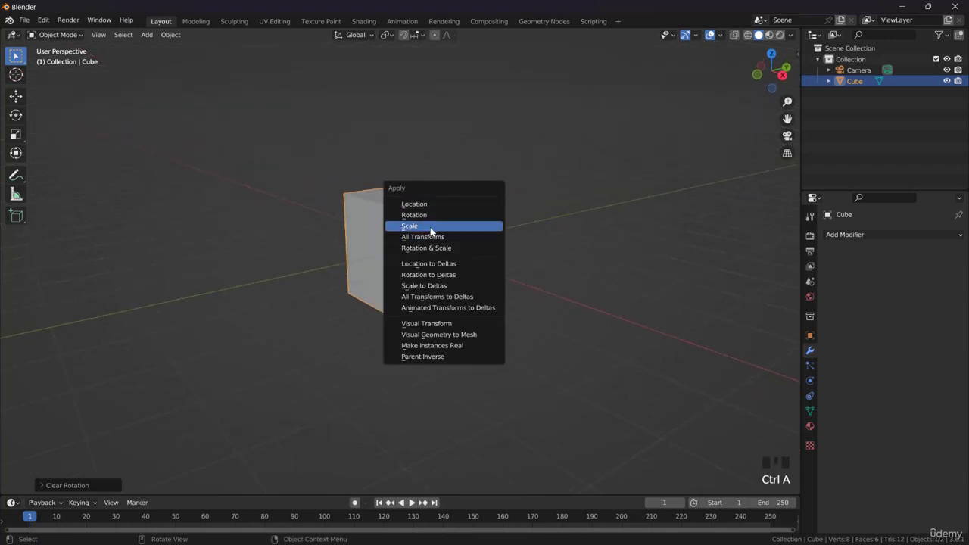
pyautogui.moveTo(374, 227); pyautogui.dragTo(497, 224, button='middle')
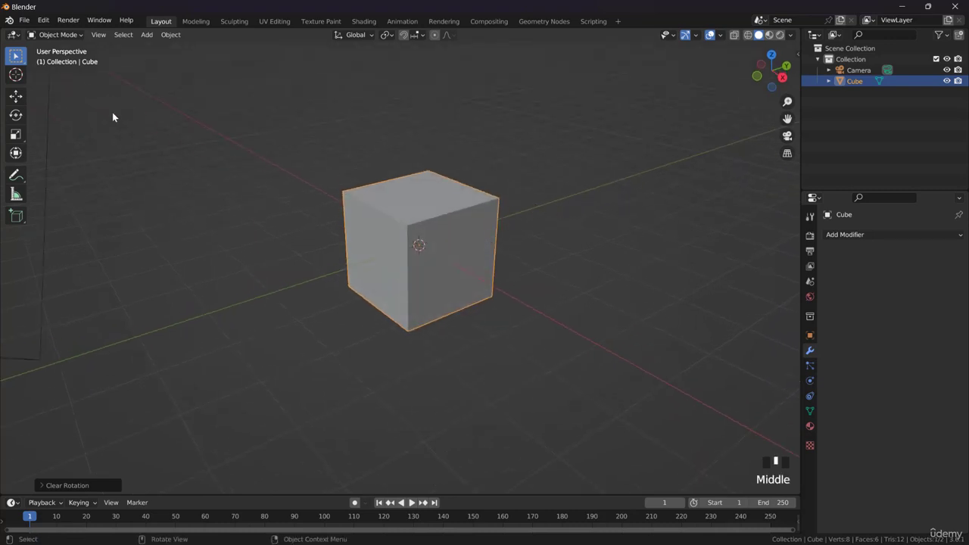
pyautogui.moveTo(437, 164)
pyautogui.mouseDown(button='middle')
pyautogui.moveTo(405, 162)
pyautogui.moveTo(421, 162)
pyautogui.mouseUp(button='middle')
pyautogui.scroll(1, 422, 163)
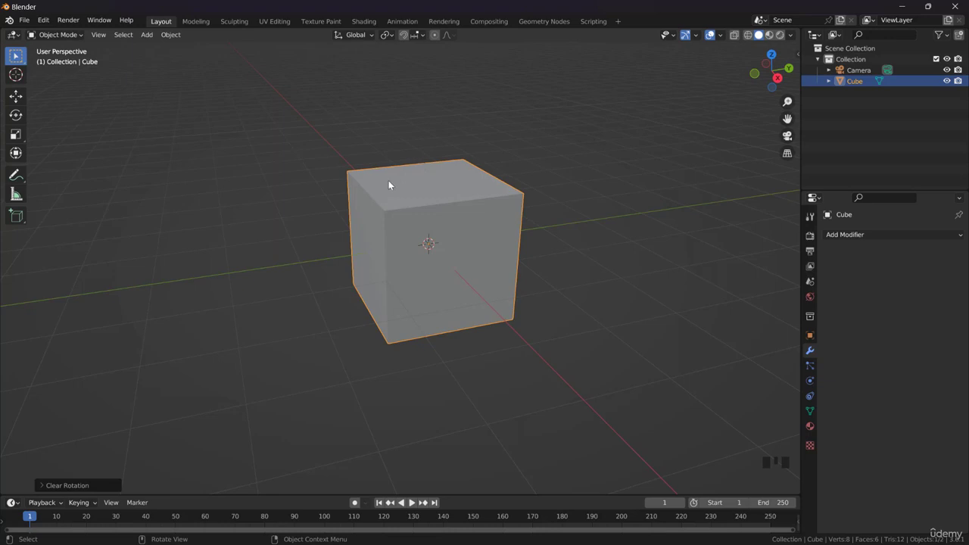
pyautogui.moveTo(413, 173); pyautogui.dragTo(442, 217, button='middle')
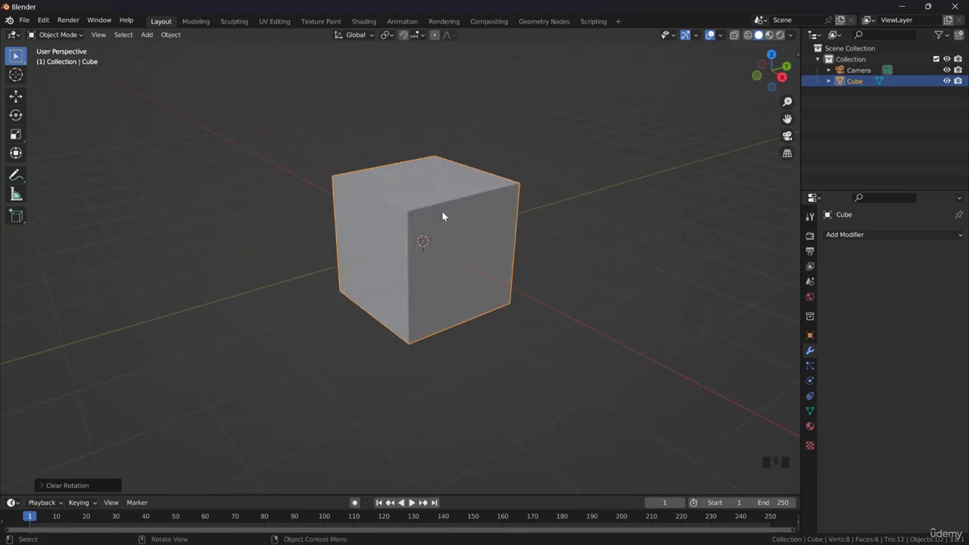
pyautogui.click(171, 35)
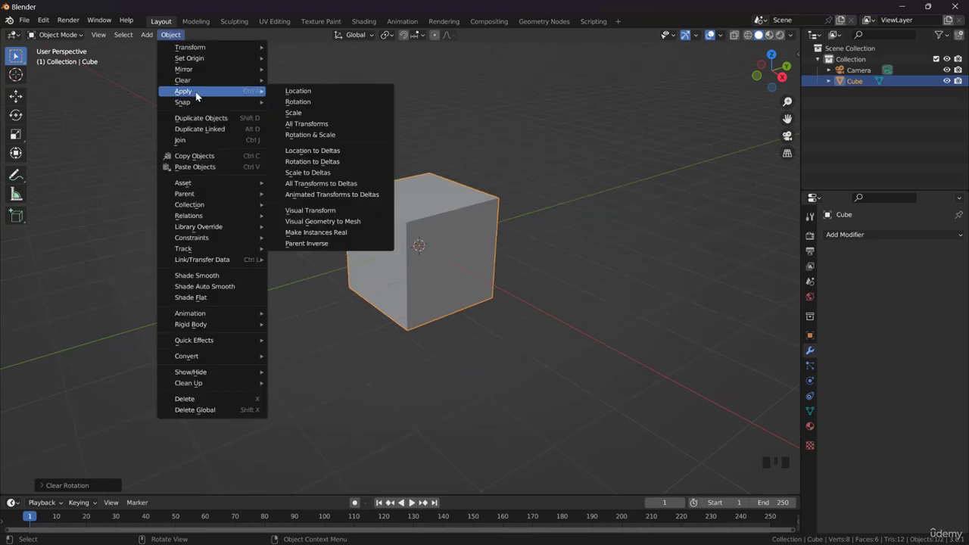
# Duplicate the cube, place the independent copy freely beside it, and delete that copy.
pyautogui.scroll(-2, 426, 228)
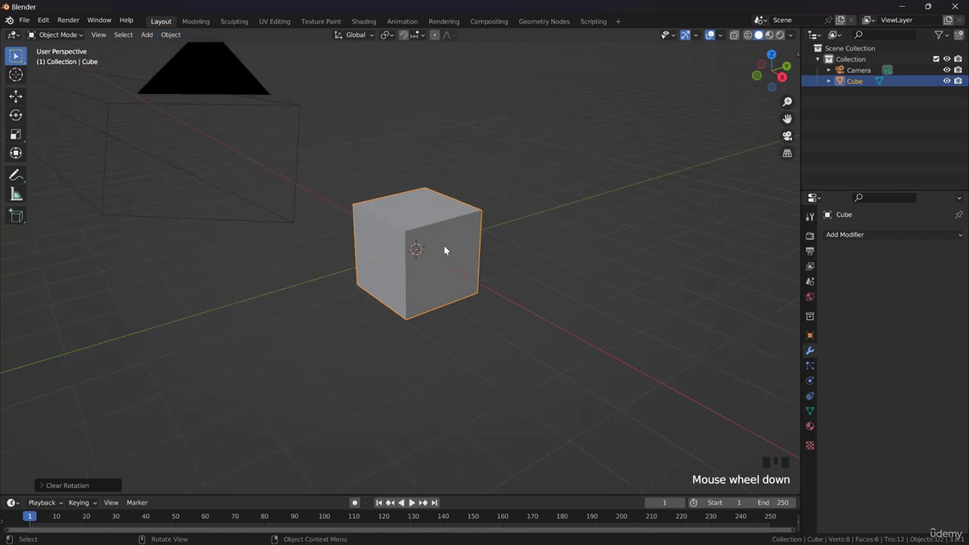
pyautogui.hotkey('shift', 'd')
pyautogui.click(603, 188)
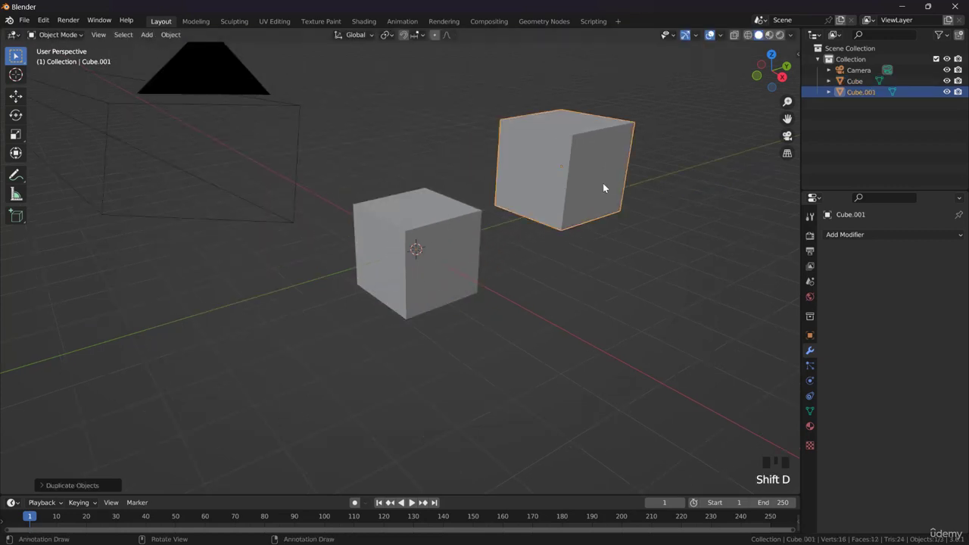
pyautogui.press('Delete')
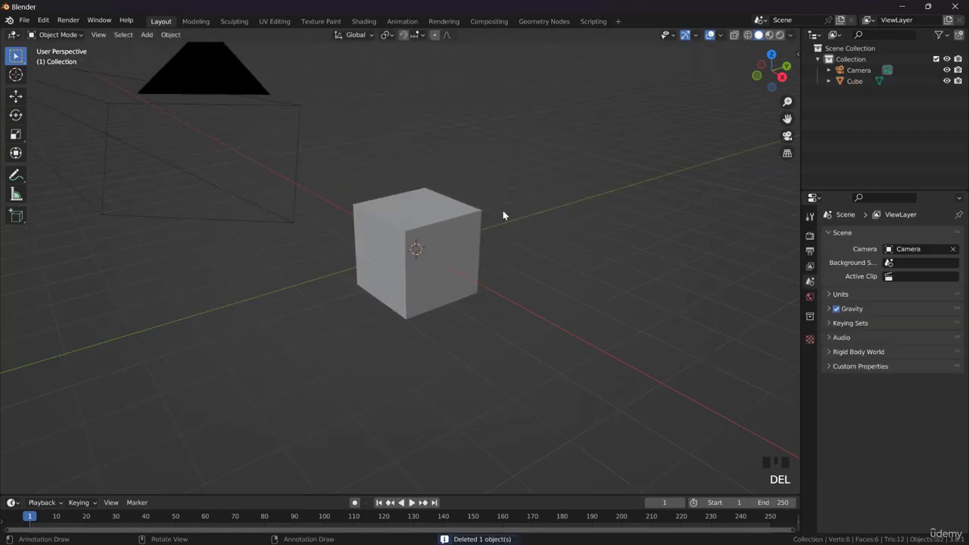
# Make a linked duplicate of the cube, place it freely beside the original, and delete it.
pyautogui.click(473, 217)
pyautogui.moveTo(474, 218); pyautogui.dragTo(497, 246, button='middle')
pyautogui.scroll(-2, 469, 196)
pyautogui.hotkey('alt', 'd')
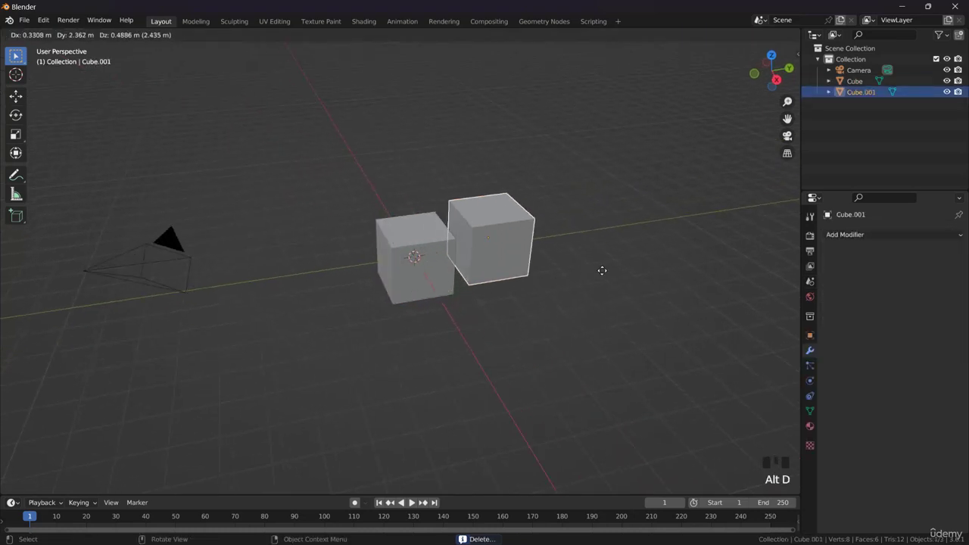
pyautogui.click(555, 277)
pyautogui.moveTo(555, 277); pyautogui.dragTo(520, 244, button='middle')
pyautogui.scroll(3, 560, 230)
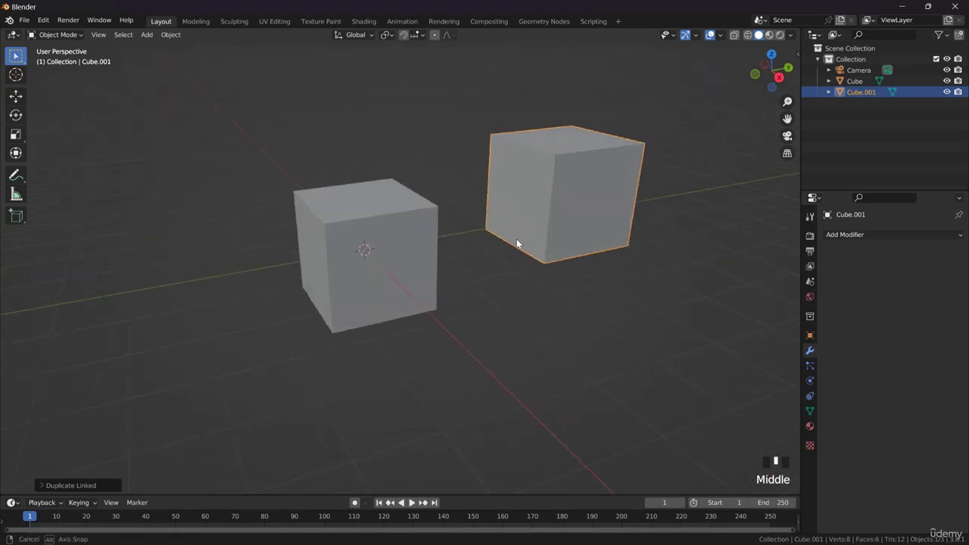
pyautogui.press('Delete')
# Duplicate the cube as an independent copy and place it beside the original along the positive Y axis.
pyautogui.scroll(-2, 443, 275)
pyautogui.moveTo(443, 274)
pyautogui.mouseDown(button='middle')
pyautogui.moveTo(424, 276)
pyautogui.moveTo(448, 271)
pyautogui.mouseUp(button='middle')
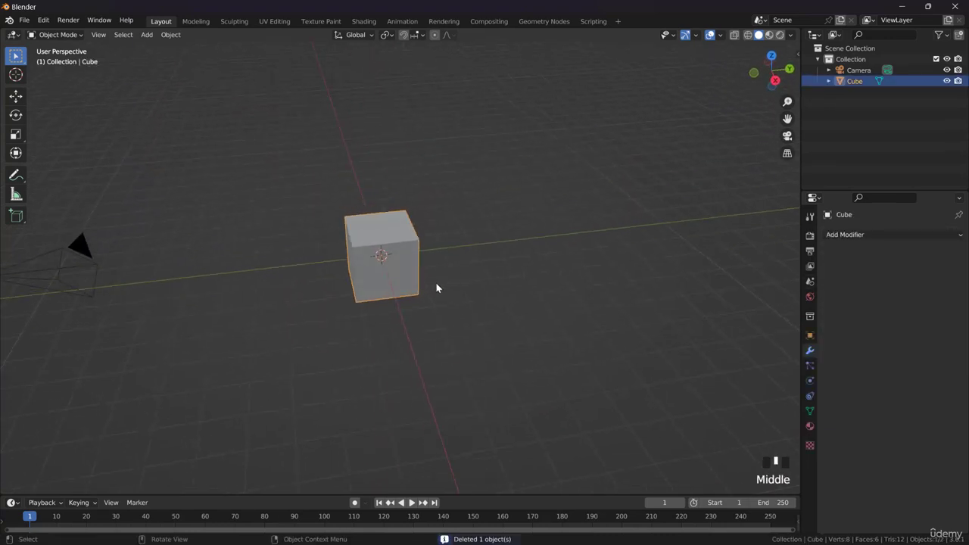
pyautogui.hotkey('shift', 'd')
pyautogui.press('y')
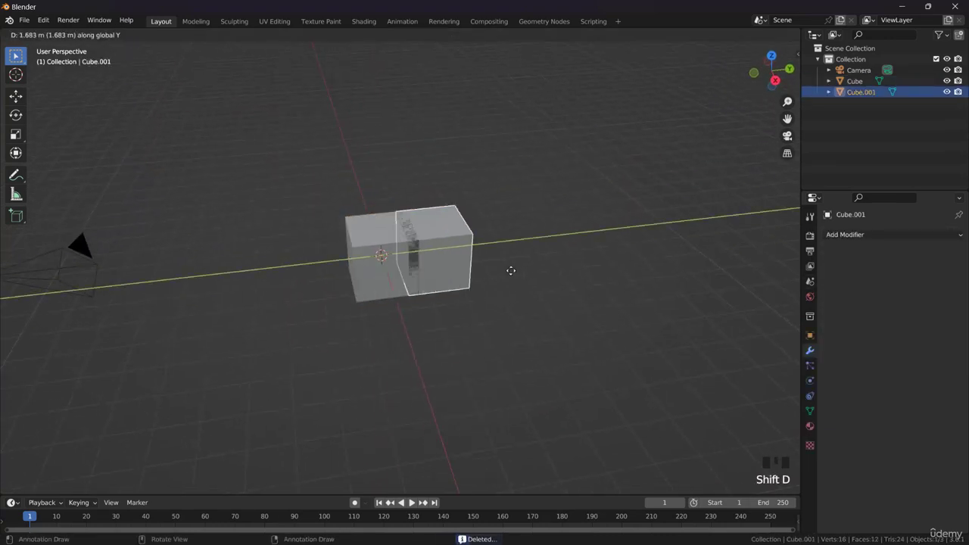
pyautogui.click(575, 269)
# Make a linked duplicate of the original cube and place it about 3.87 m away along the negative Y axis.
pyautogui.click(373, 256)
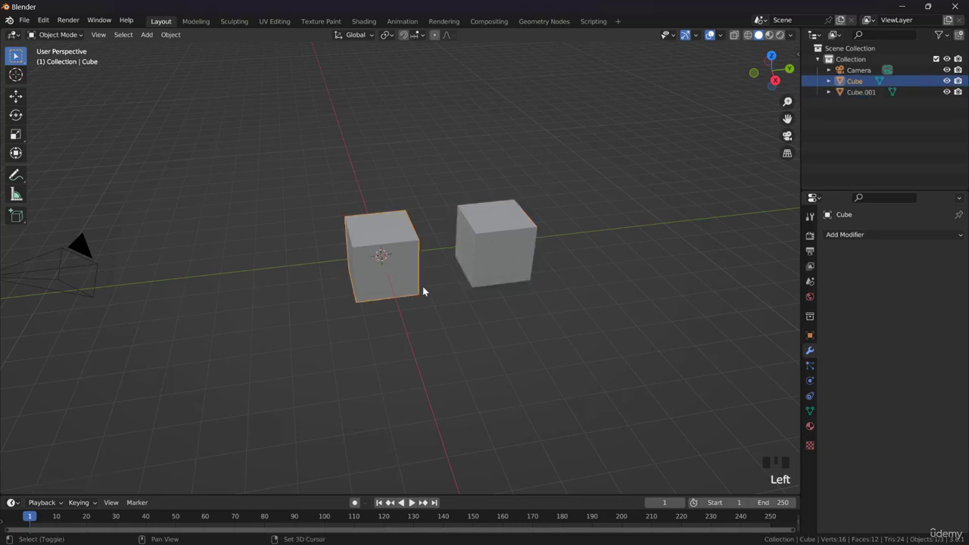
pyautogui.hotkey('alt', 'd')
pyautogui.press('y')
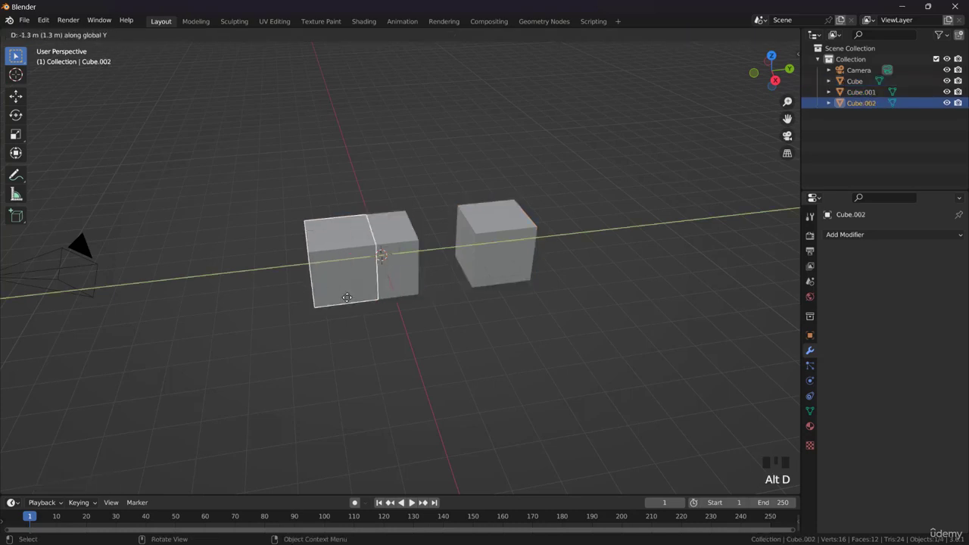
pyautogui.click(300, 309)
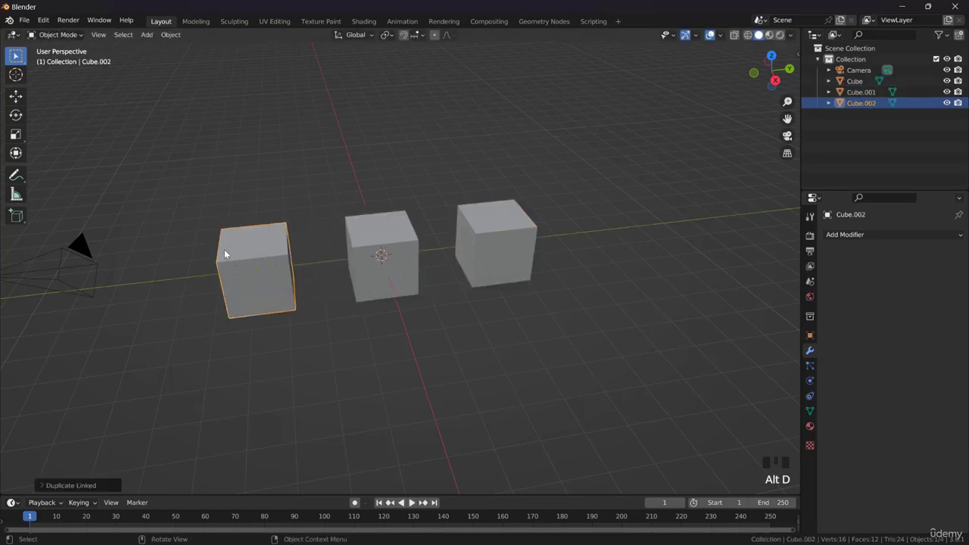
# In Edit Mode, pull the middle cube's upper back corner vertex upward into a peak and return to Object Mode.
pyautogui.click(479, 197)
pyautogui.click(369, 247)
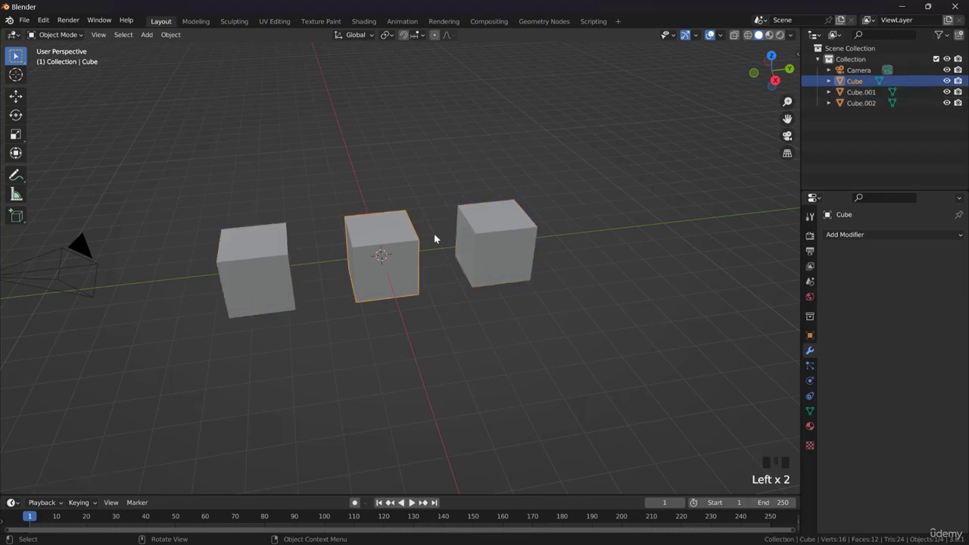
pyautogui.moveTo(434, 233); pyautogui.dragTo(435, 231, button='middle')
pyautogui.press('Tab')
pyautogui.click(433, 197)
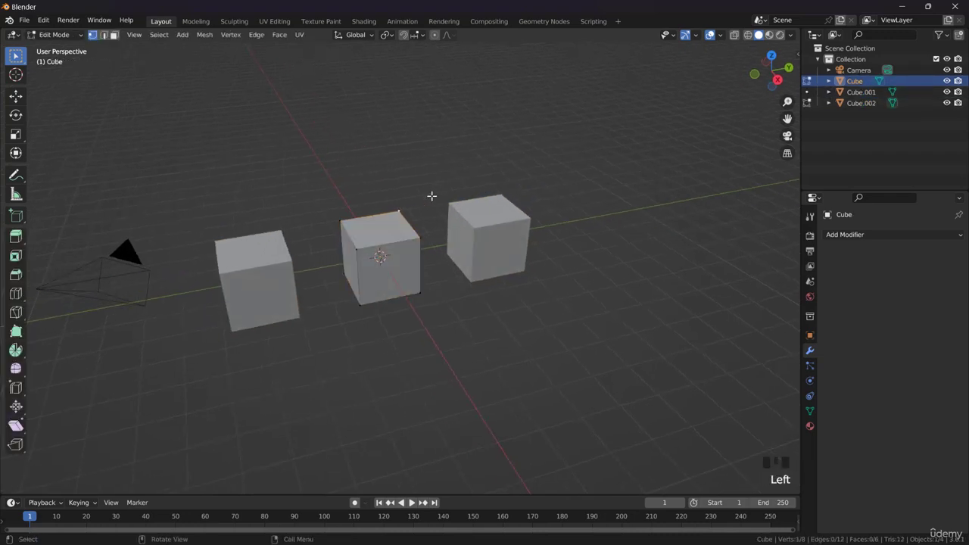
pyautogui.press('f')
pyautogui.press('g')
pyautogui.click(428, 148)
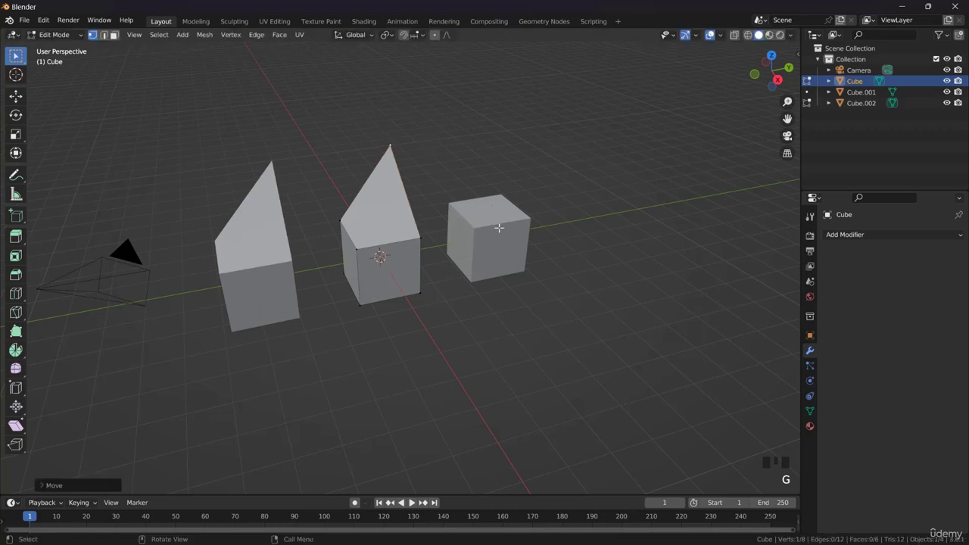
pyautogui.scroll(2, 496, 220)
pyautogui.scroll(-3, 510, 194)
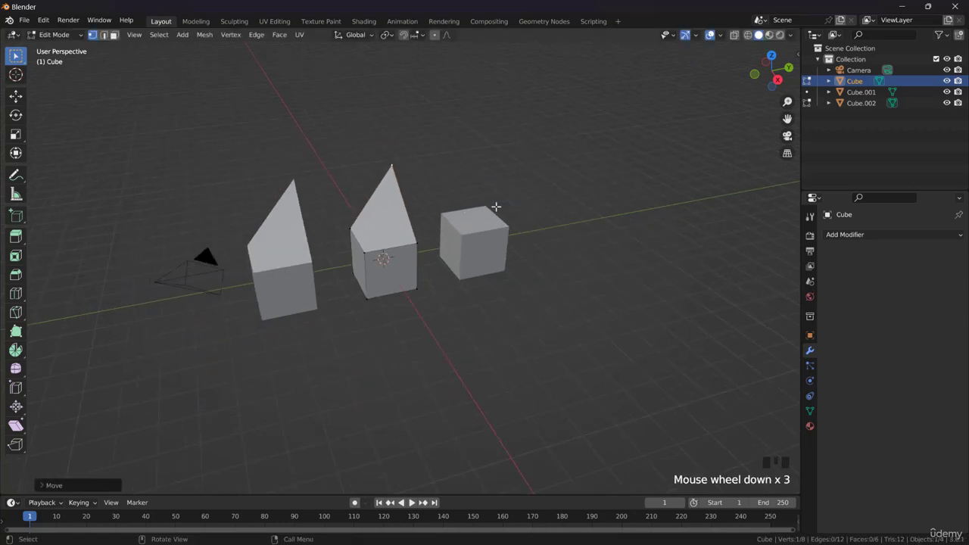
pyautogui.press('Tab')
# Try to move the raised corner vertex of the linked duplicate in Edit Mode.
pyautogui.scroll(1, 488, 224)
pyautogui.click(506, 209)
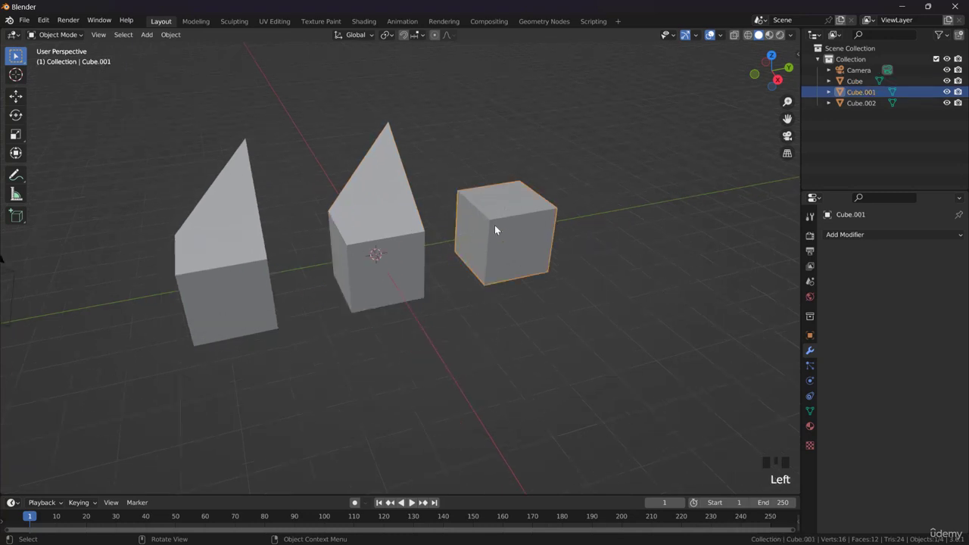
pyautogui.scroll(-1, 476, 246)
pyautogui.click(383, 251)
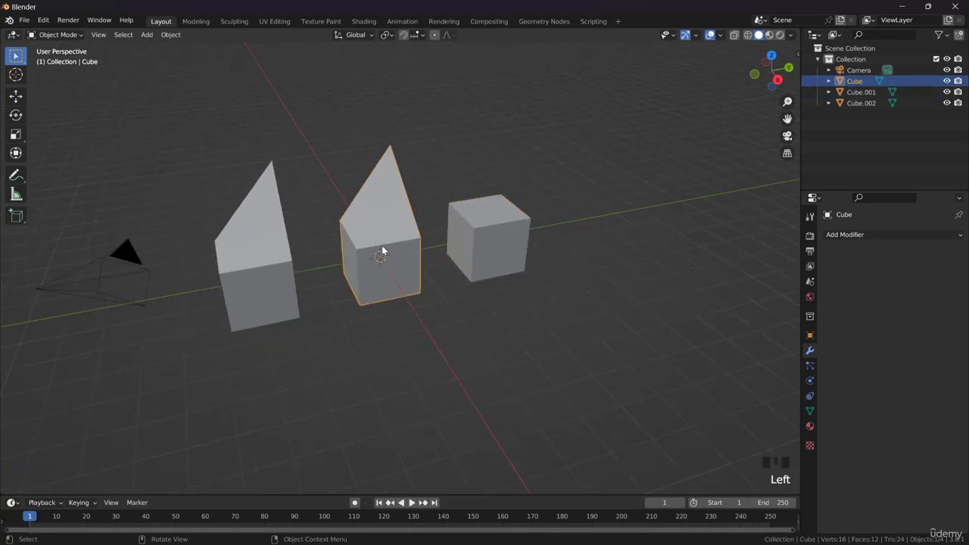
pyautogui.click(287, 264)
pyautogui.press('Tab')
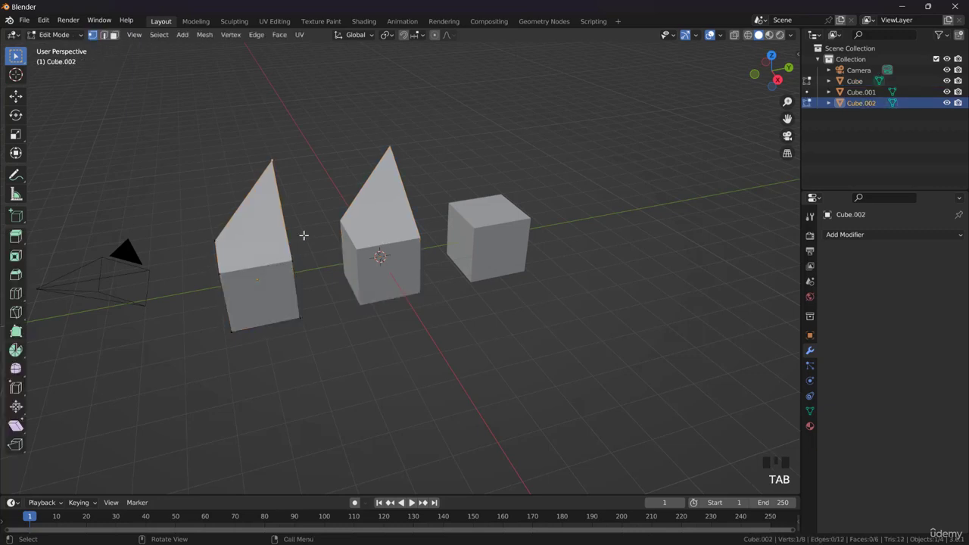
pyautogui.moveTo(303, 234); pyautogui.dragTo(282, 183, button='middle')
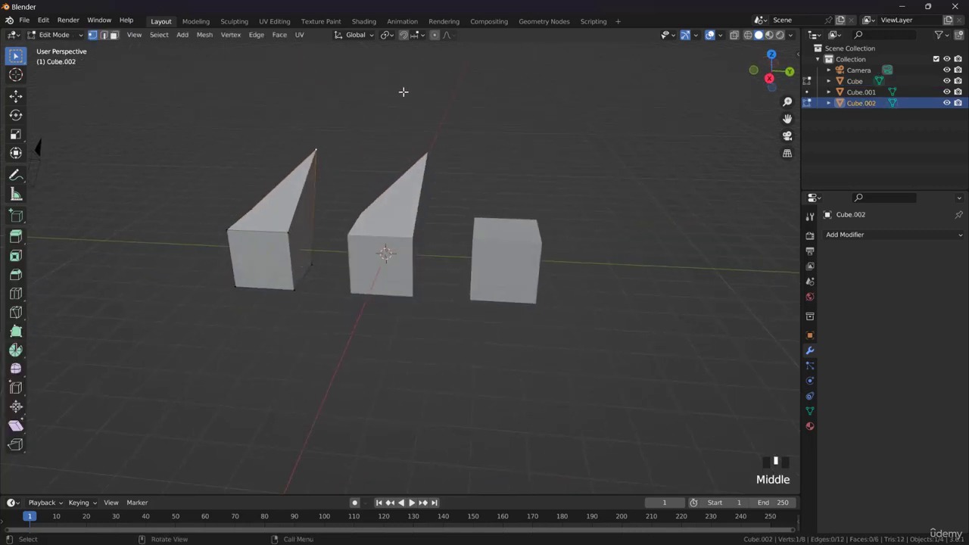
pyautogui.press('g')
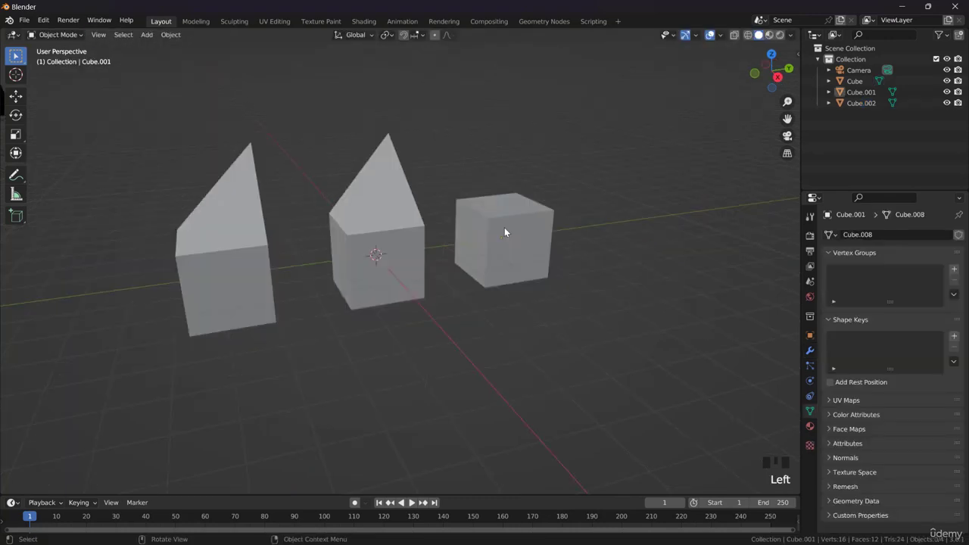
# Compare the mesh data-block names of the independent copy, the original cube and the linked duplicate.
pyautogui.click(504, 232)
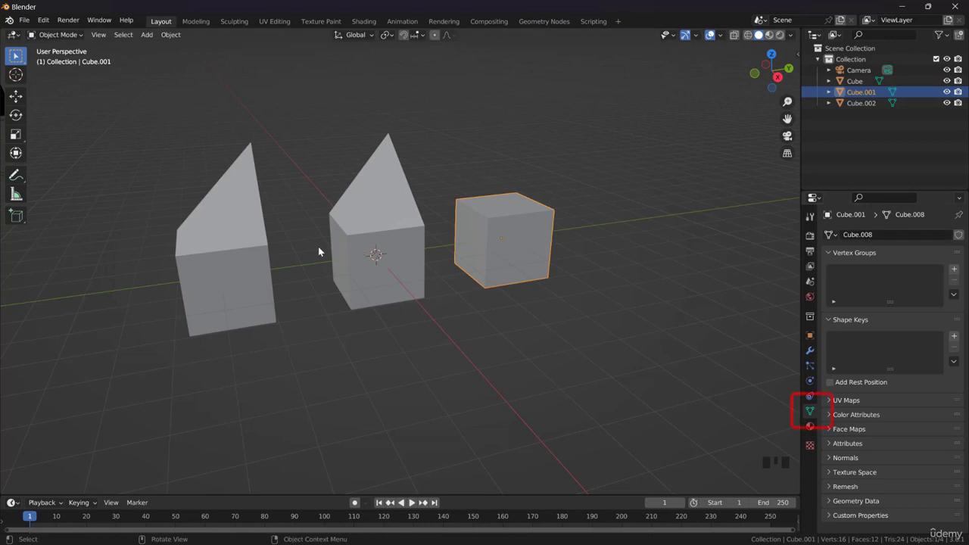
pyautogui.click(377, 253)
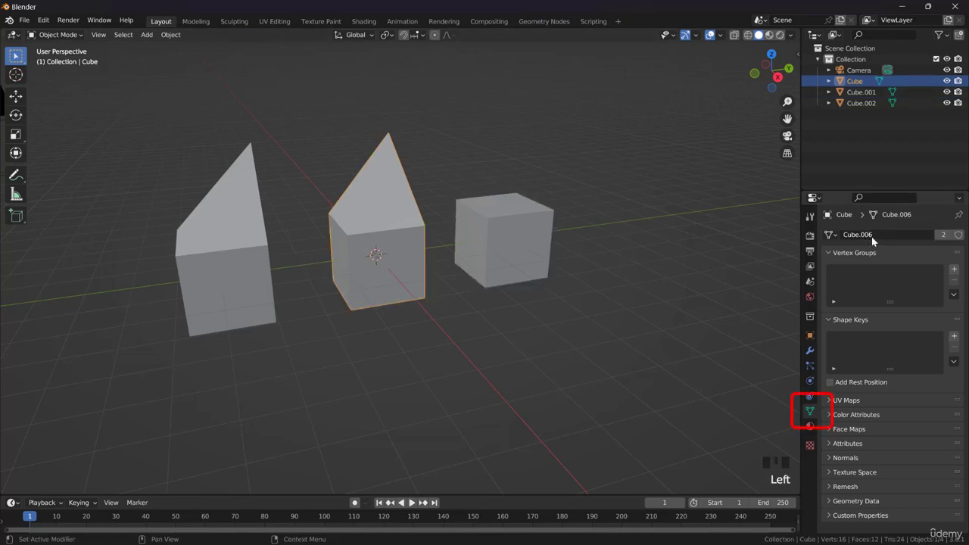
pyautogui.click(228, 260)
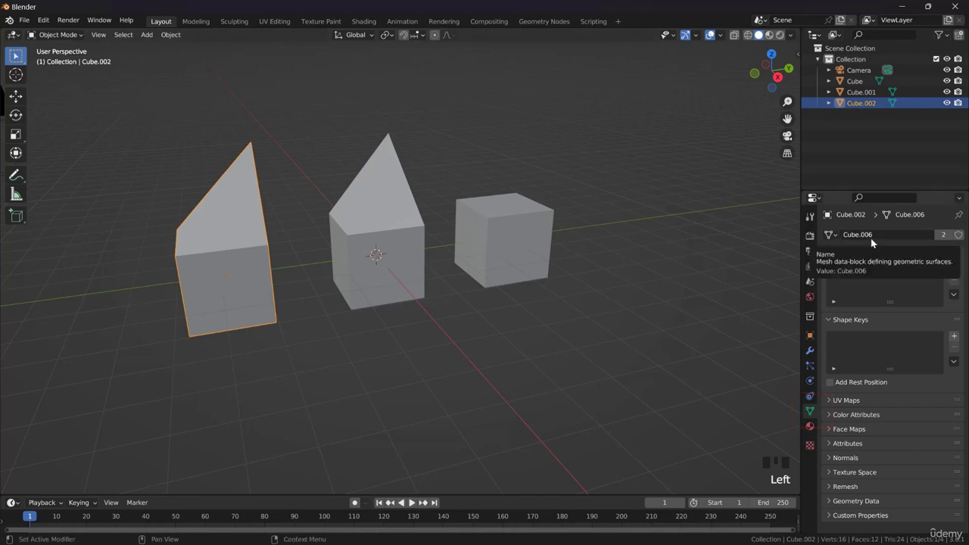
# Compare the object names and transform properties of the original cube and its linked duplicate.
pyautogui.click(809, 336)
pyautogui.click(382, 273)
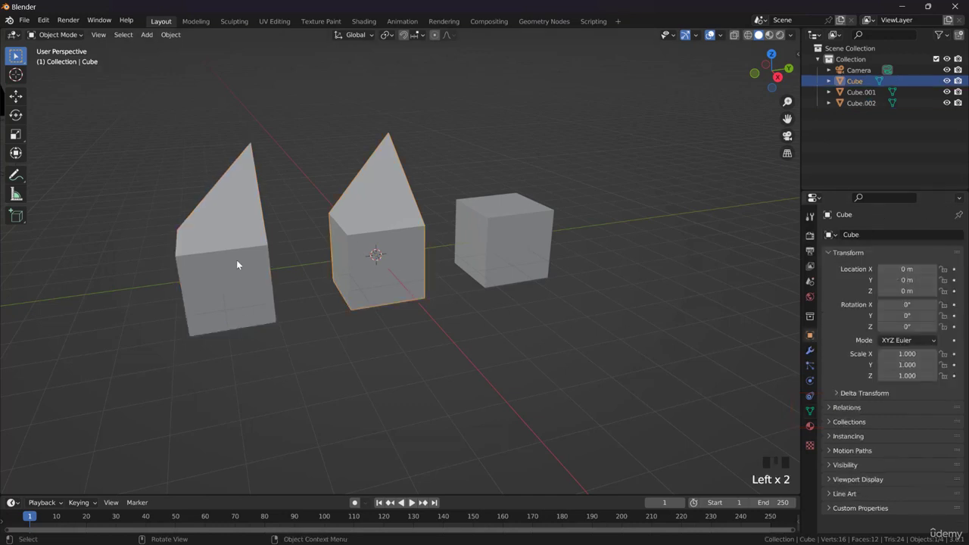
pyautogui.click(235, 260)
pyautogui.click(350, 222)
pyautogui.click(246, 244)
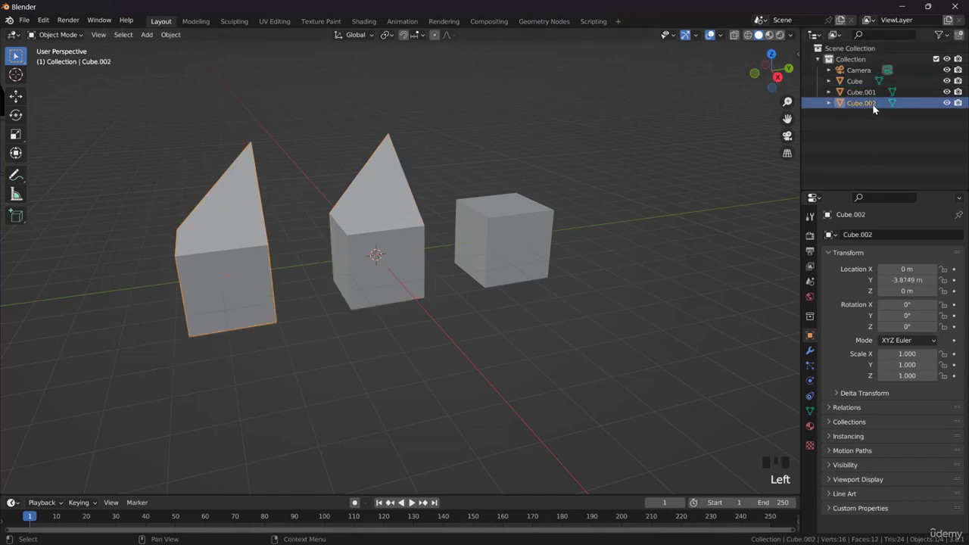
pyautogui.click(389, 245)
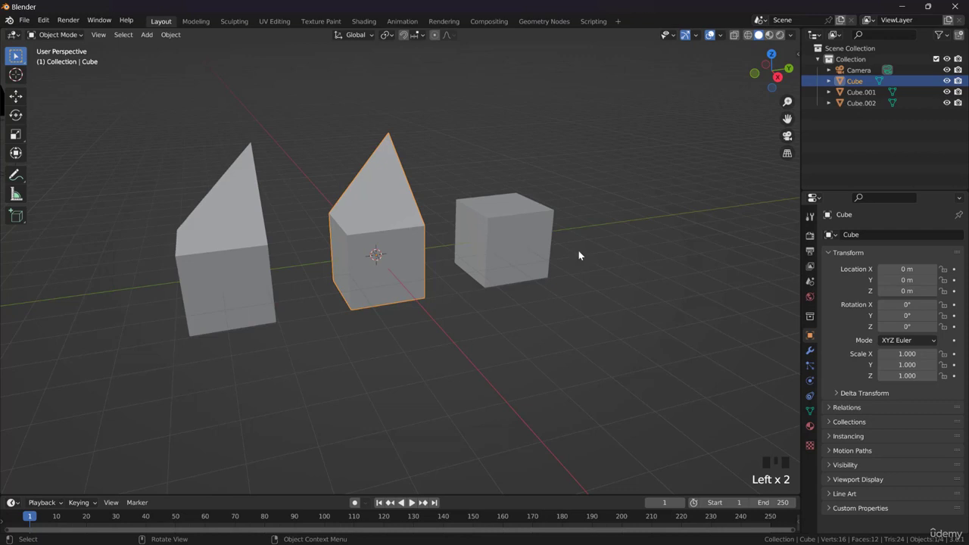
# Rename the linked duplicate's mesh data-block to "like".
pyautogui.click(808, 411)
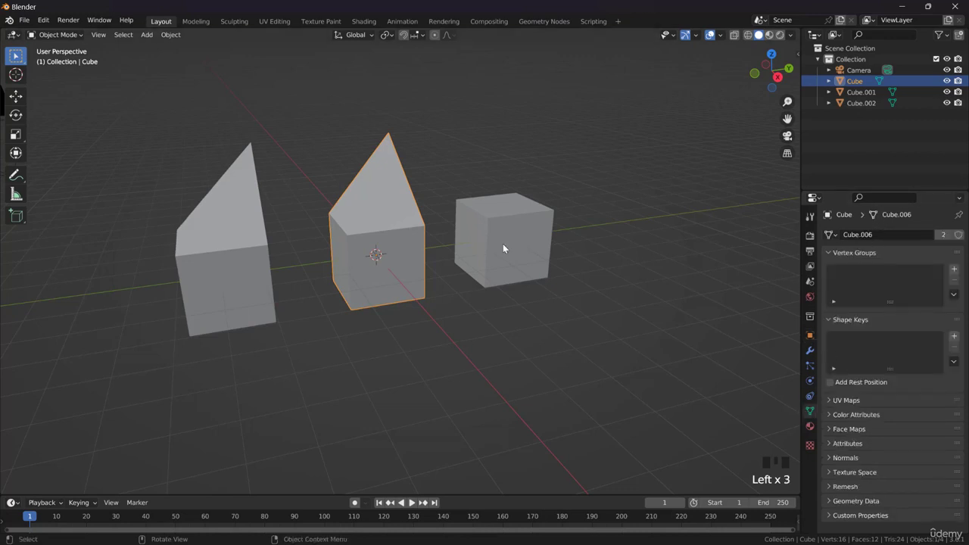
pyautogui.click(259, 247)
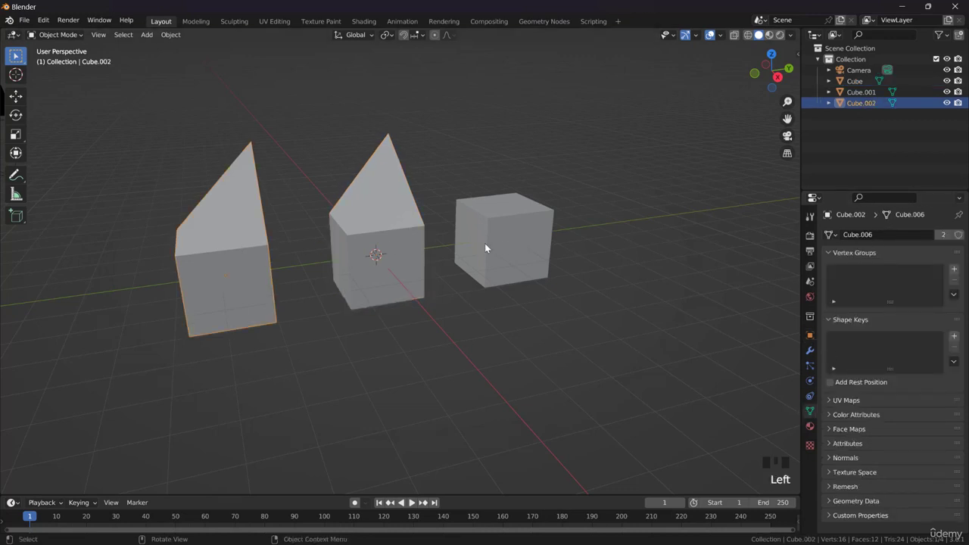
pyautogui.doubleClick(859, 235)
pyautogui.write('like')
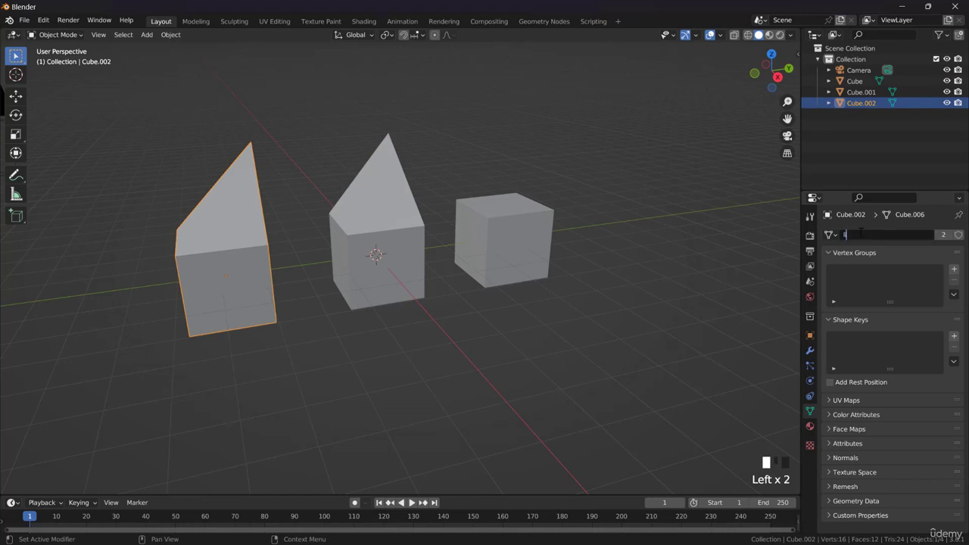
pyautogui.press('Return')
# Check the mesh data-block name on the original cube and on its linked duplicate.
pyautogui.click(389, 244)
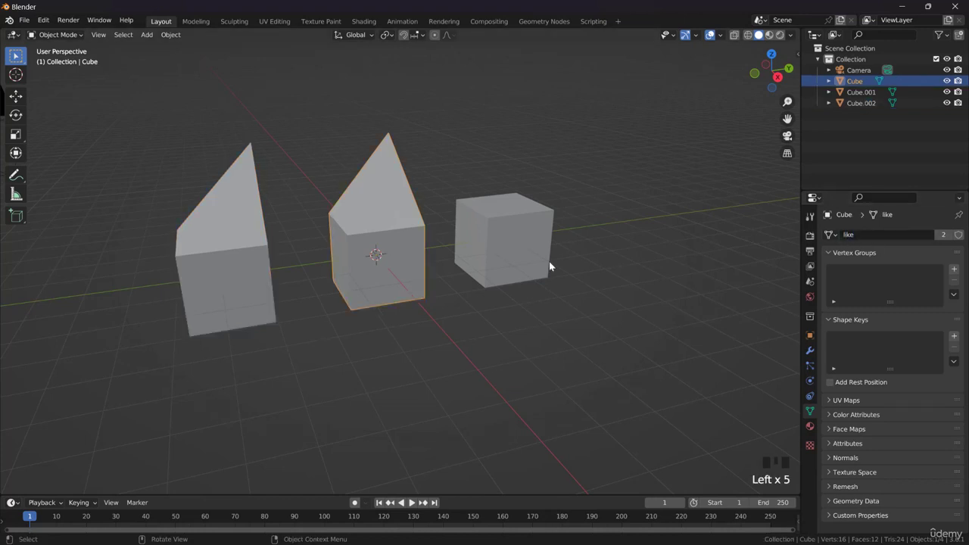
pyautogui.click(260, 265)
pyautogui.click(389, 233)
pyautogui.click(245, 251)
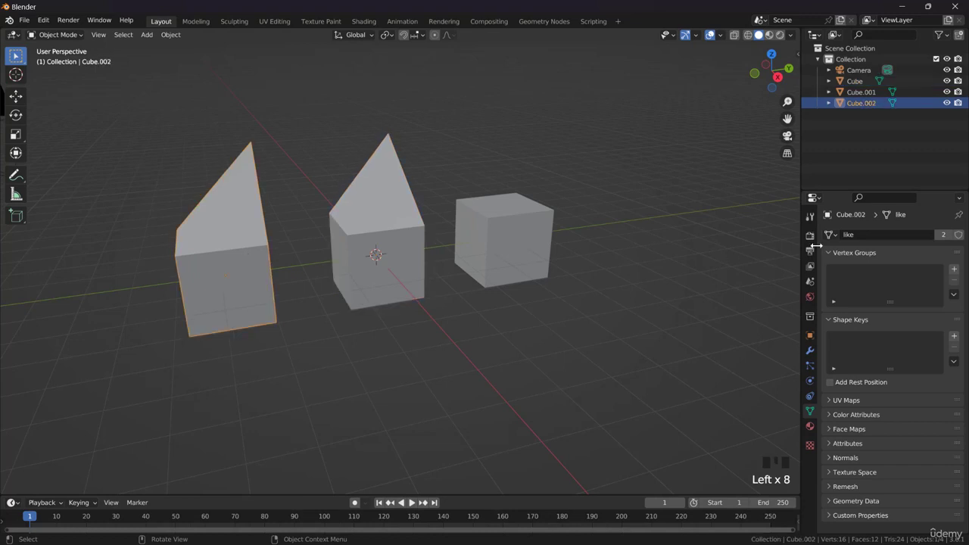
# Compare the mesh data-block of the left linked duplicate with that of the original middle cube, including its user count.
pyautogui.doubleClick(363, 232)
pyautogui.click(255, 238)
pyautogui.click(402, 226)
pyautogui.click(263, 253)
pyautogui.moveTo(340, 260); pyautogui.dragTo(389, 234, button='middle')
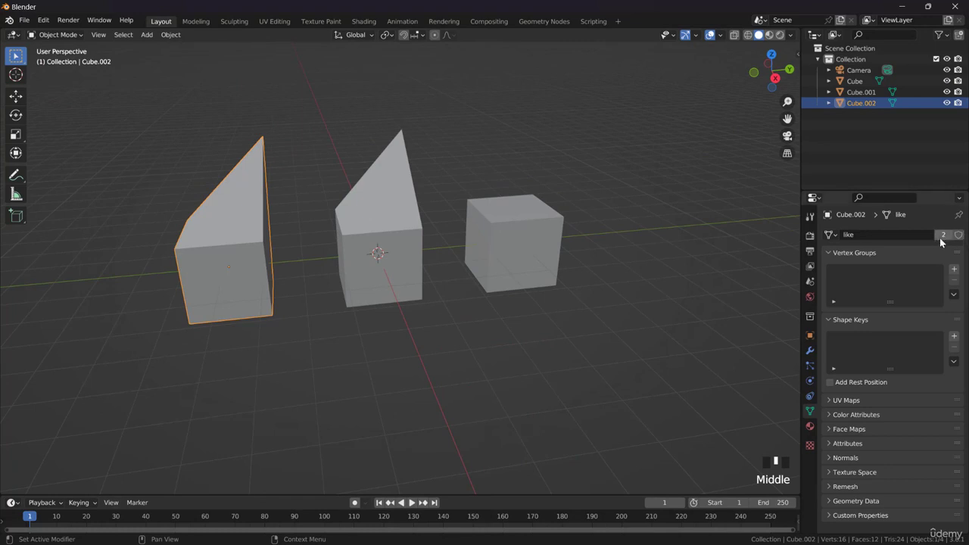
# Make the left linked duplicate's "like" mesh data-block single-user and compare it with the original cube's data-block.
pyautogui.click(942, 238)
pyautogui.click(395, 241)
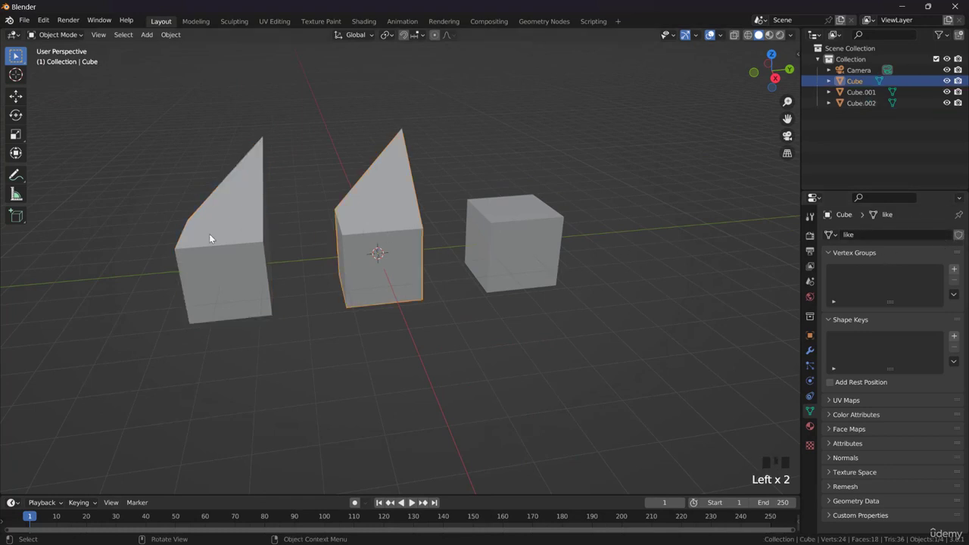
pyautogui.click(209, 234)
# Move the peak vertex of the original middle cube in Edit Mode, and clear the object's location in Object Mode.
pyautogui.click(395, 225)
pyautogui.press('Tab')
pyautogui.click(404, 119)
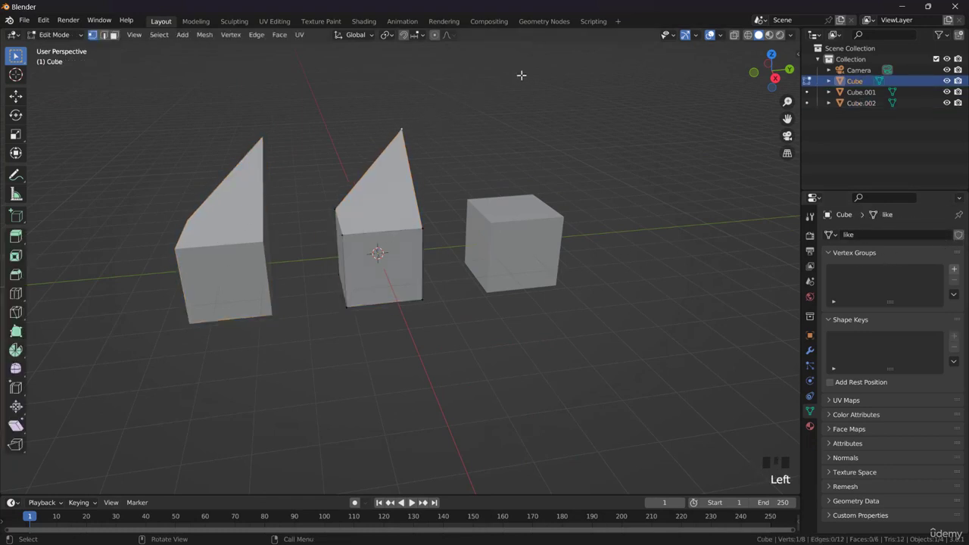
pyautogui.press('g')
pyautogui.click(508, 101)
pyautogui.press('Tab')
pyautogui.moveTo(505, 119); pyautogui.dragTo(497, 218, button='middle')
pyautogui.hotkey('alt', 'g')
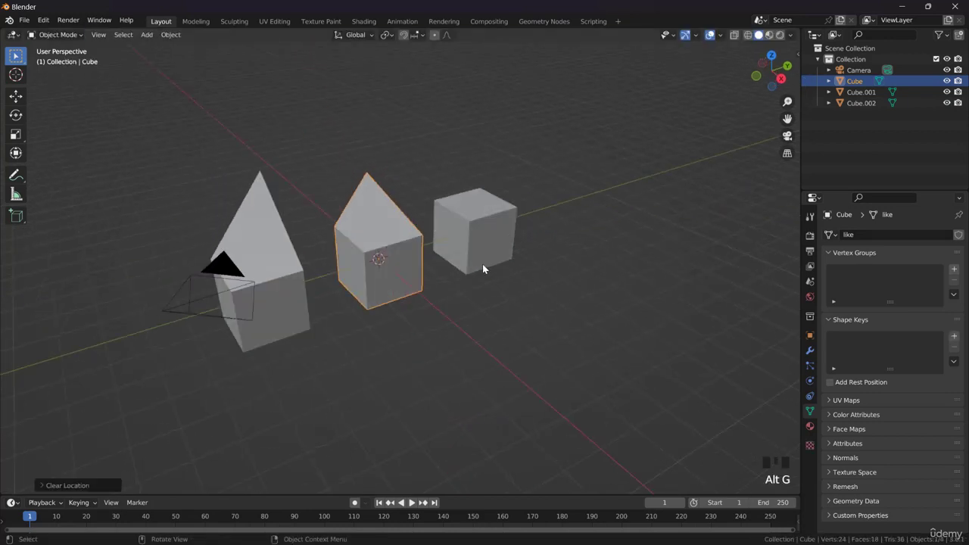
# Frame the newly added cube in the viewport and display its object transform properties.
pyautogui.press('KP_Decimal')
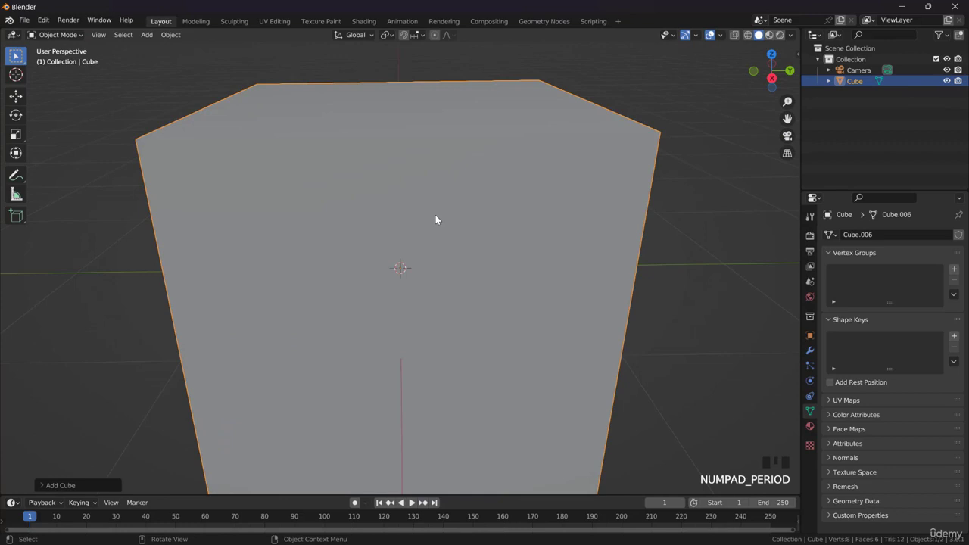
pyautogui.moveTo(437, 218); pyautogui.dragTo(481, 206, button='middle')
pyautogui.scroll(-2, 477, 212)
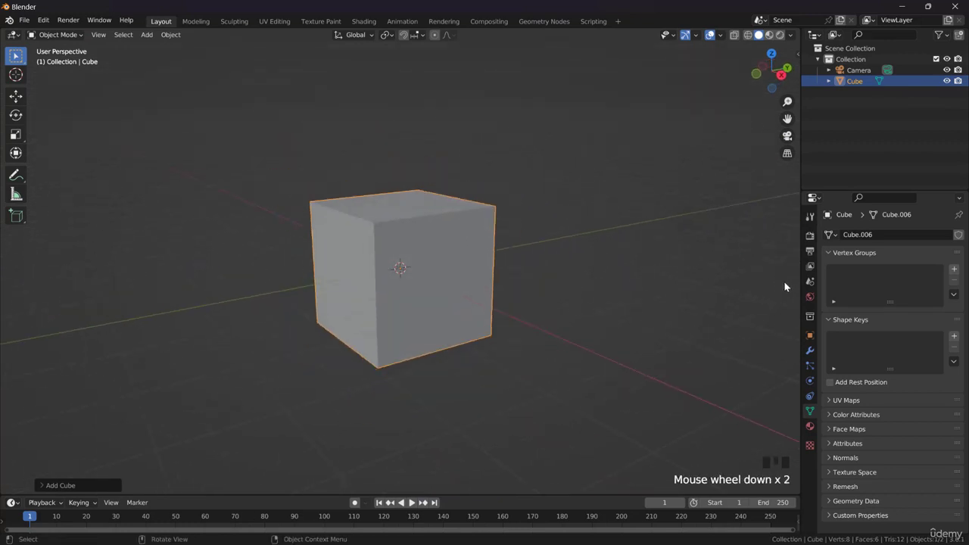
pyautogui.click(809, 335)
pyautogui.moveTo(464, 223); pyautogui.dragTo(464, 230, button='middle')
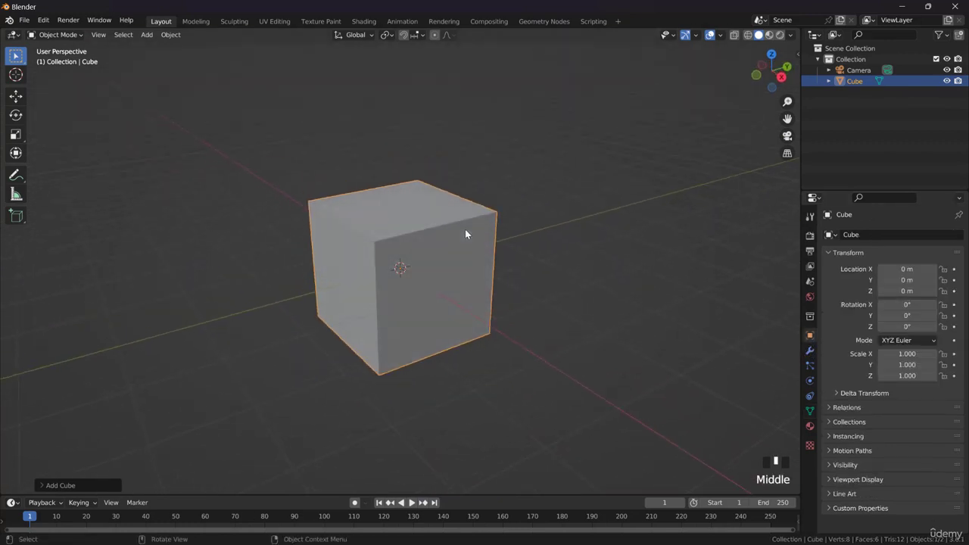
pyautogui.scroll(-2, 465, 230)
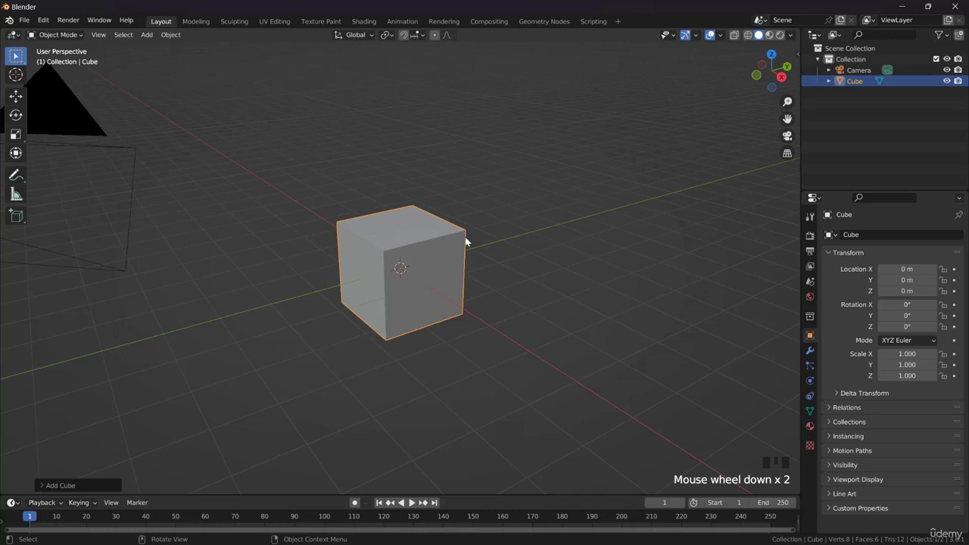
pyautogui.moveTo(464, 241); pyautogui.dragTo(437, 242, button='middle')
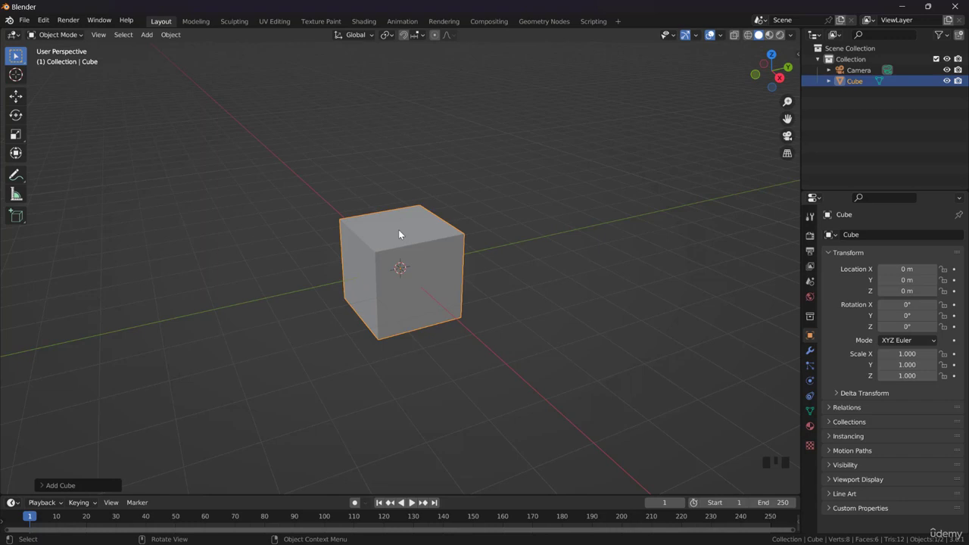
# Duplicate the cube, place the copy about 4.5 m along Y and 1.3 m up, and join both cubes into one object.
pyautogui.click(171, 34)
pyautogui.moveTo(393, 250); pyautogui.dragTo(464, 308, button='middle')
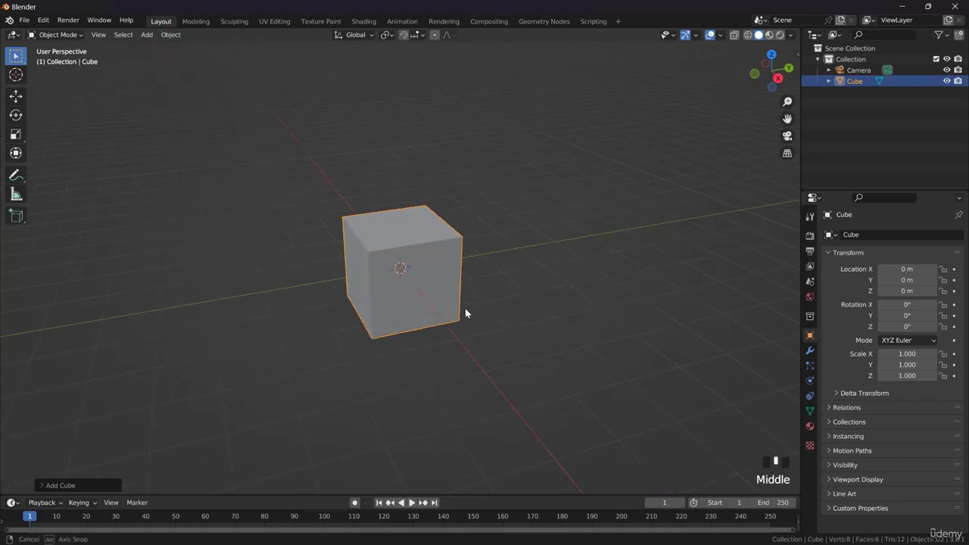
pyautogui.scroll(-2, 481, 284)
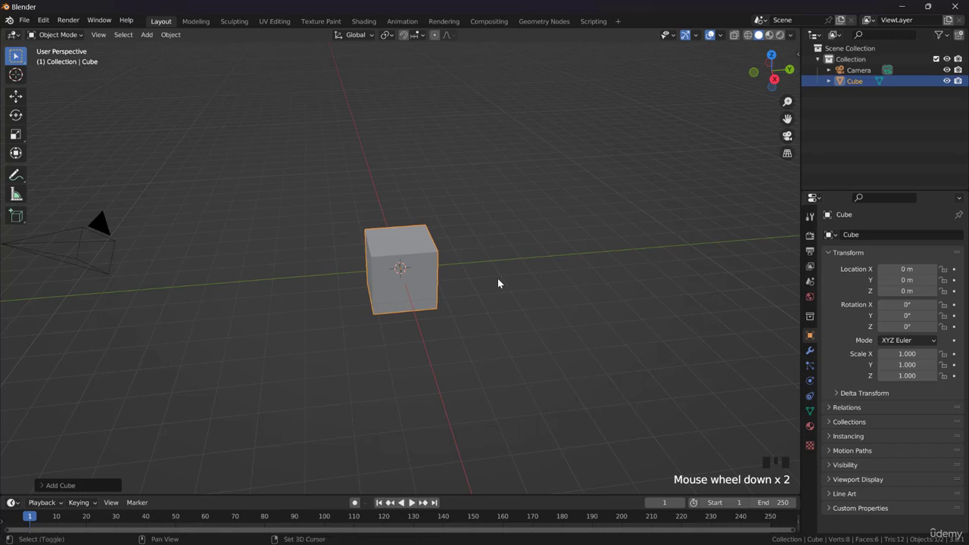
pyautogui.hotkey('shift', 'd')
pyautogui.click(635, 230)
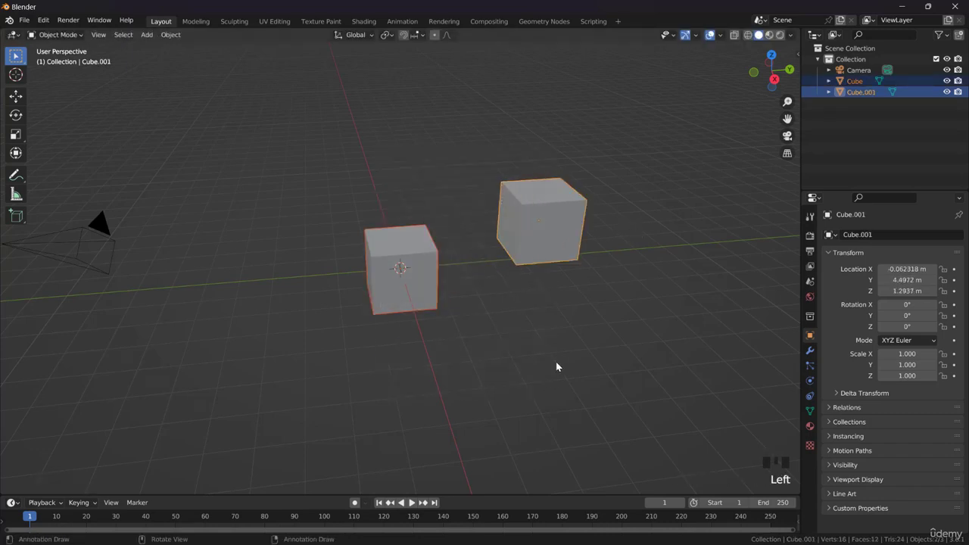
pyautogui.hotkey('ctrl', 'j')
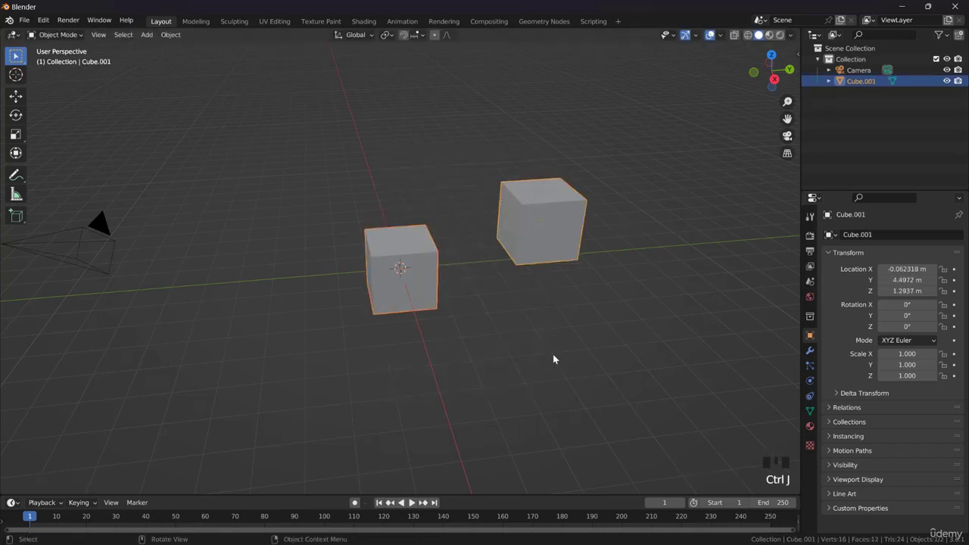
# Inspect the joined object in Edit Mode and Object Mode to check that both cubes belong to the same mesh.
pyautogui.click(461, 156)
pyautogui.click(388, 285)
pyautogui.press('Tab')
pyautogui.click(560, 272)
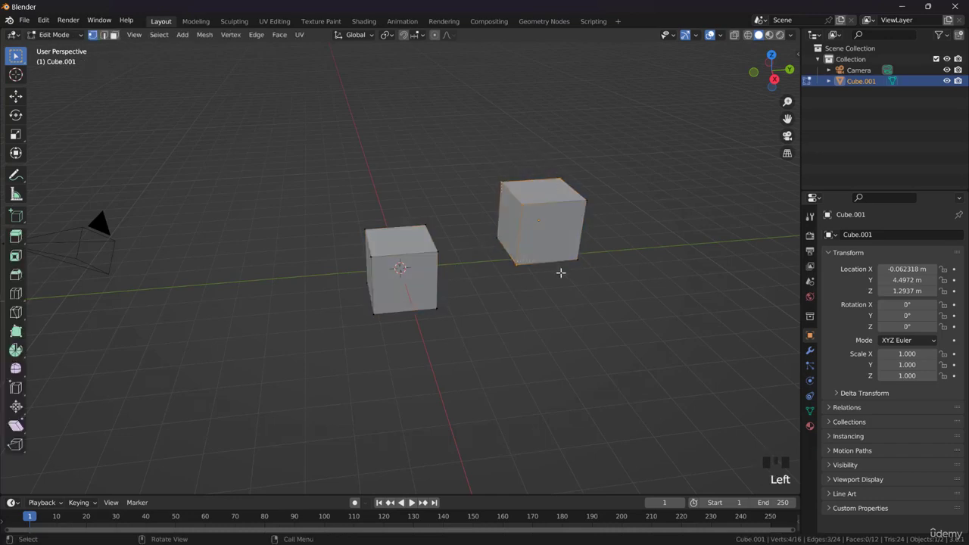
pyautogui.moveTo(412, 222); pyautogui.dragTo(453, 328)
pyautogui.press('Tab')
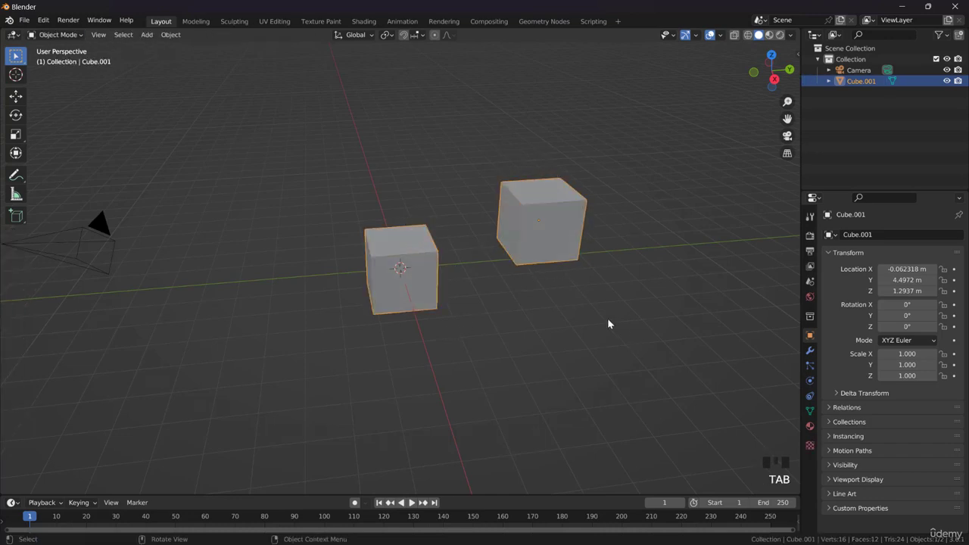
pyautogui.moveTo(607, 324); pyautogui.dragTo(465, 266, button='middle')
pyautogui.click(537, 212)
pyautogui.doubleClick(562, 199)
# Turn on X-ray in Edit Mode and box-select all vertices of the raised cube in the joined mesh.
pyautogui.press('Tab')
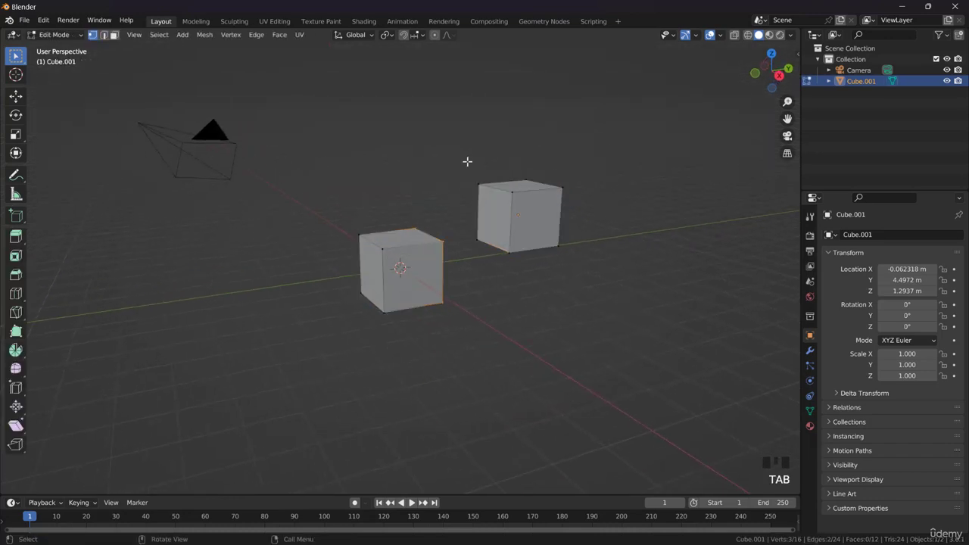
pyautogui.hotkey('alt', 'z')
pyautogui.moveTo(472, 147); pyautogui.dragTo(590, 294)
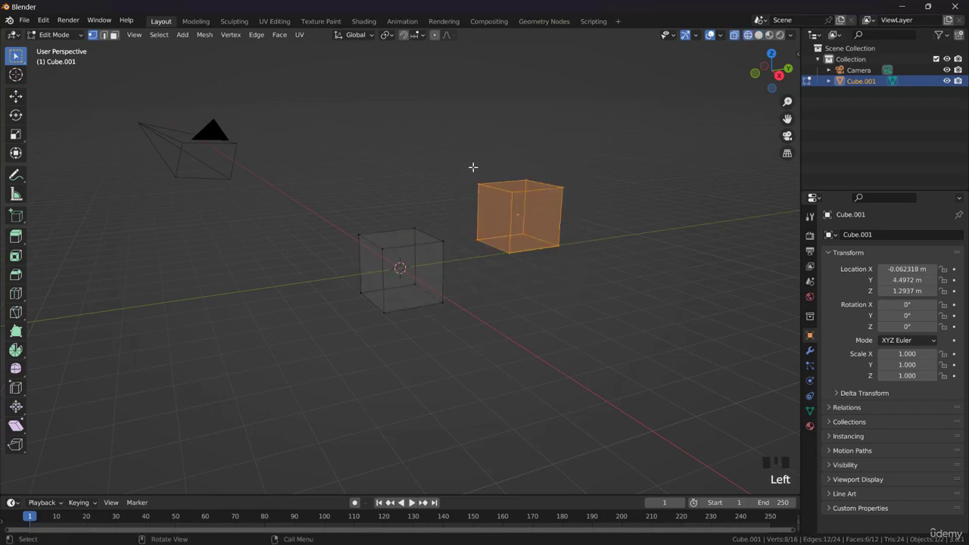
pyautogui.moveTo(463, 149); pyautogui.dragTo(588, 335)
pyautogui.click(547, 241)
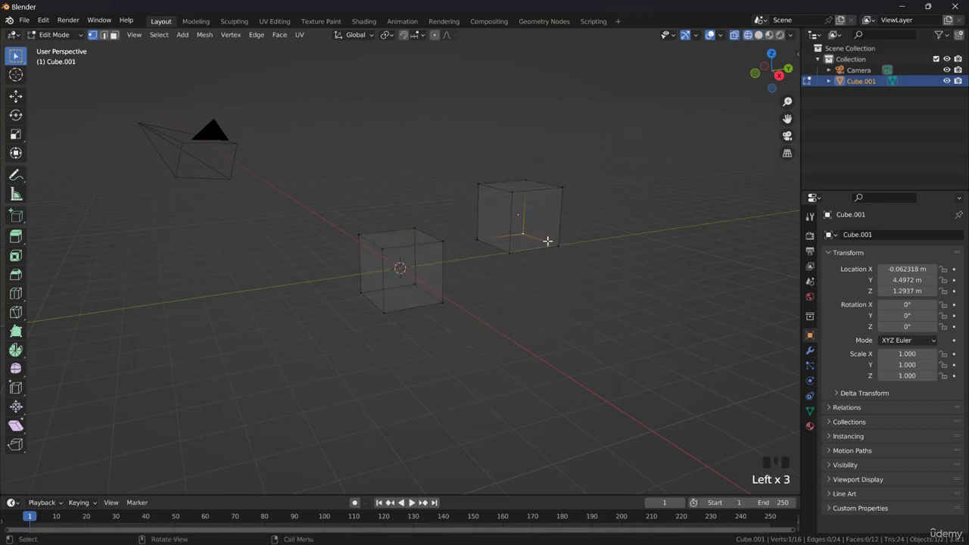
# Select all geometry linked to the raised cube's top vertices and separate the selection into its own object.
pyautogui.moveTo(504, 144); pyautogui.dragTo(575, 201)
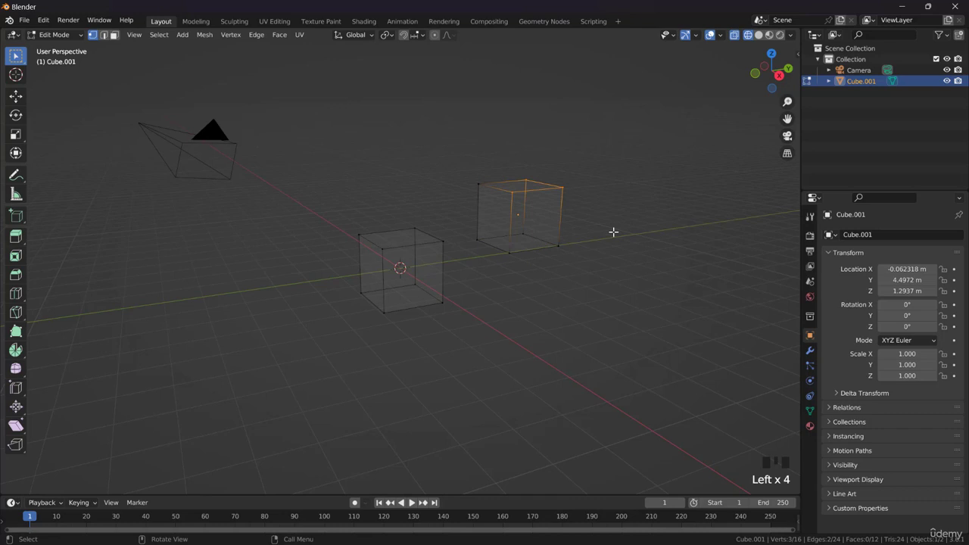
pyautogui.hotkey('ctrl', 'l')
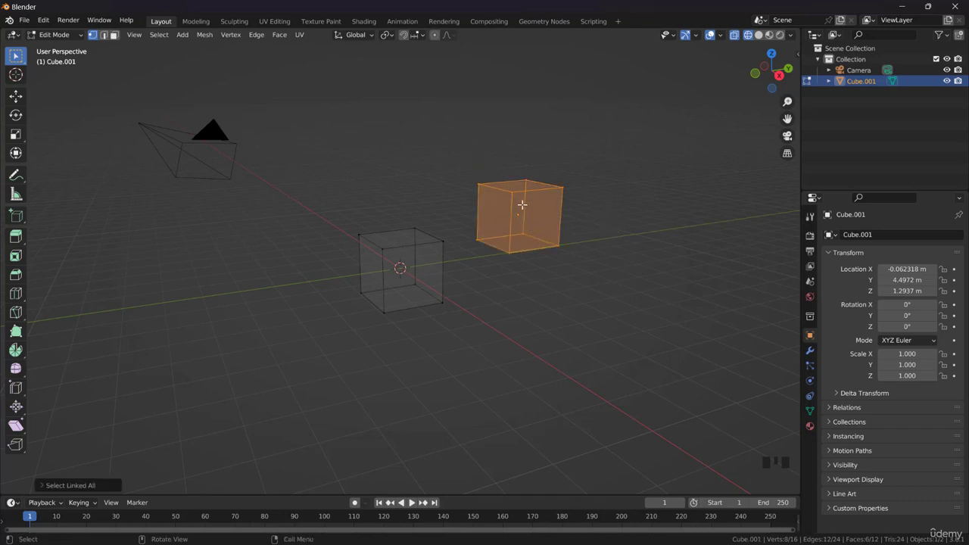
pyautogui.press('p')
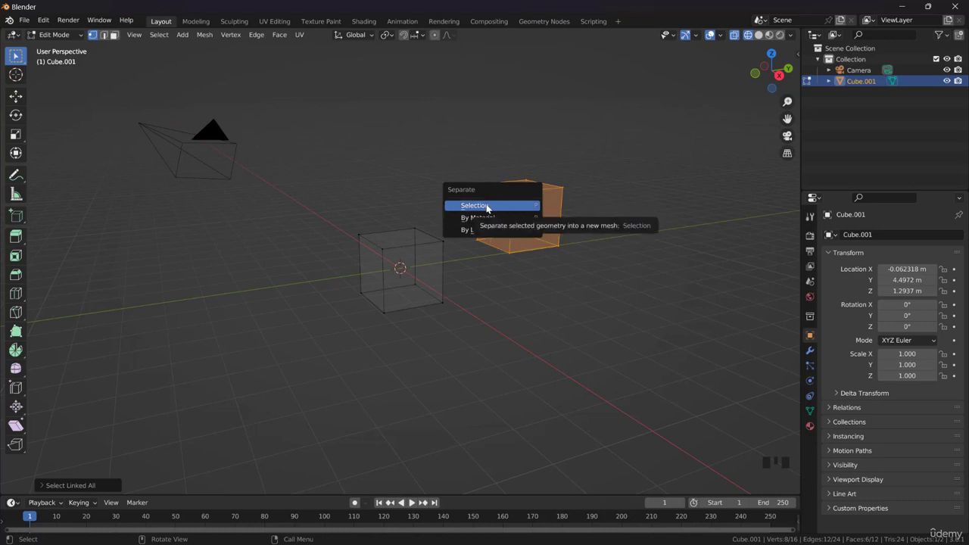
pyautogui.click(489, 207)
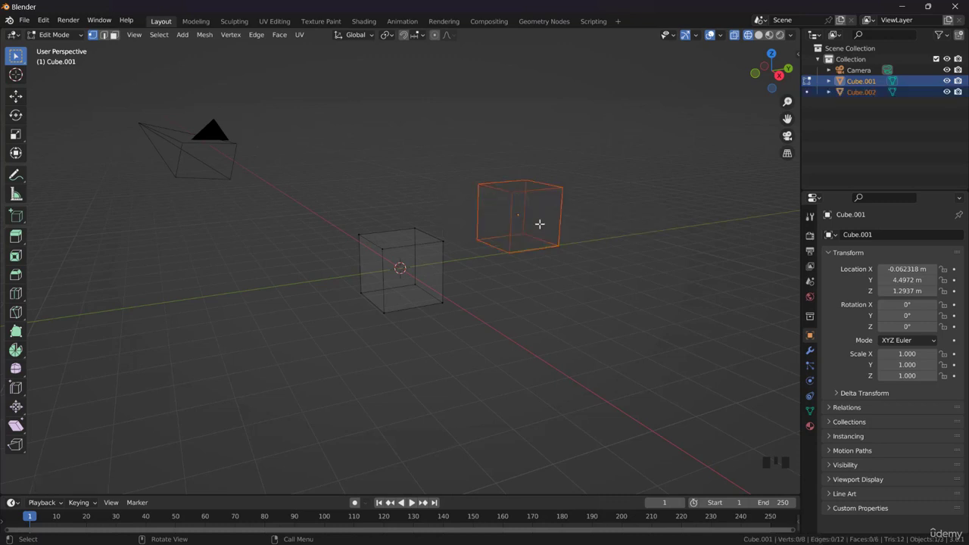
# Mark the remaining cube at the world origin as an asset.
pyautogui.click(170, 34)
pyautogui.moveTo(216, 190)
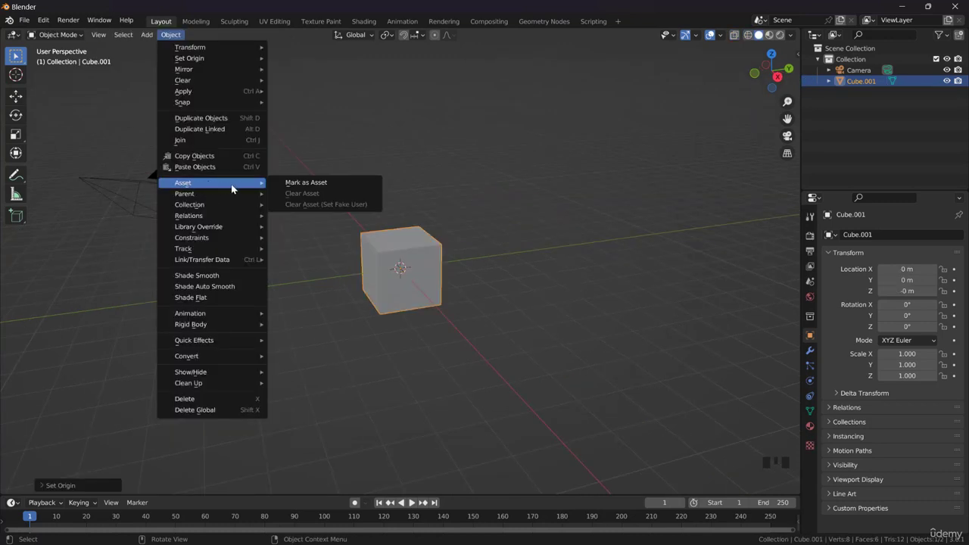
pyautogui.click(333, 183)
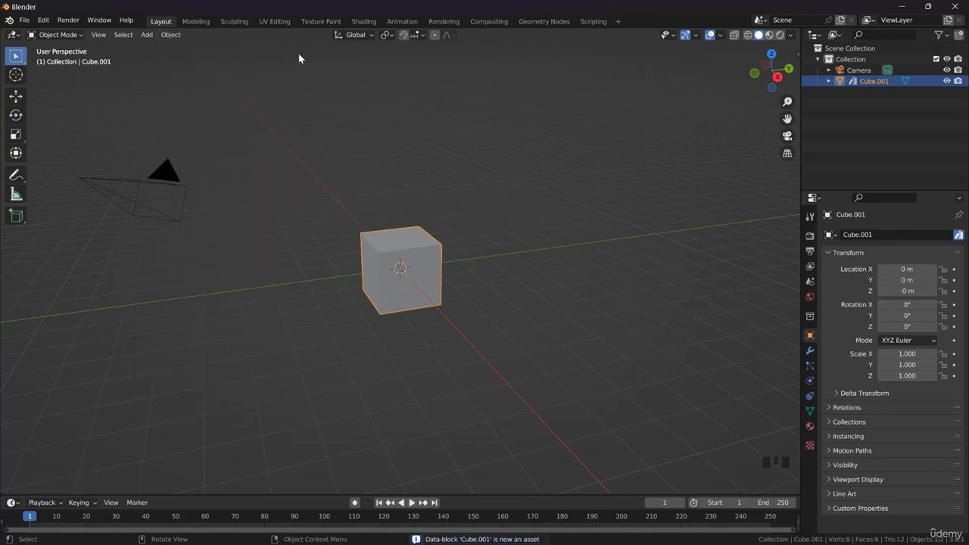
# Switch the viewport to the Asset Browser, view the cube under Unassigned, and return to the 3D Viewport.
pyautogui.click(13, 35)
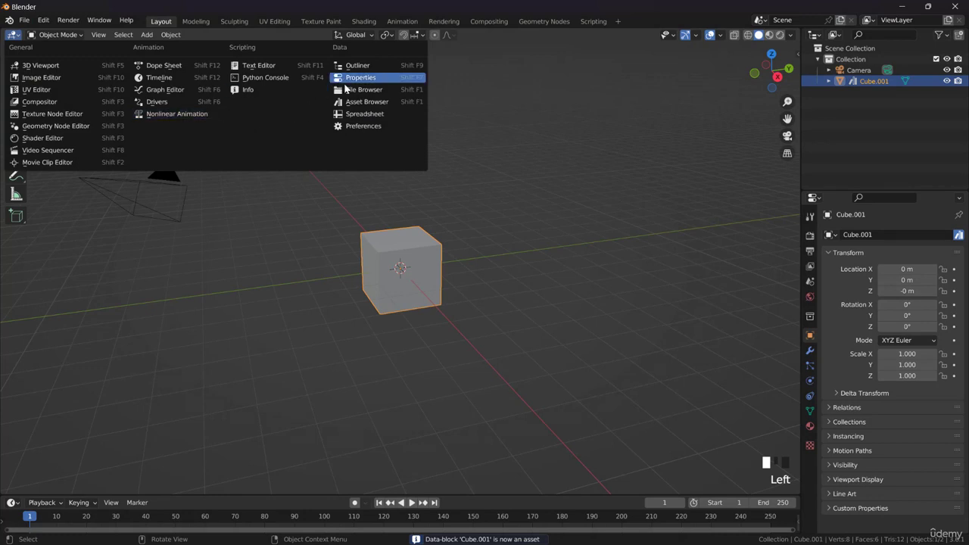
pyautogui.click(367, 101)
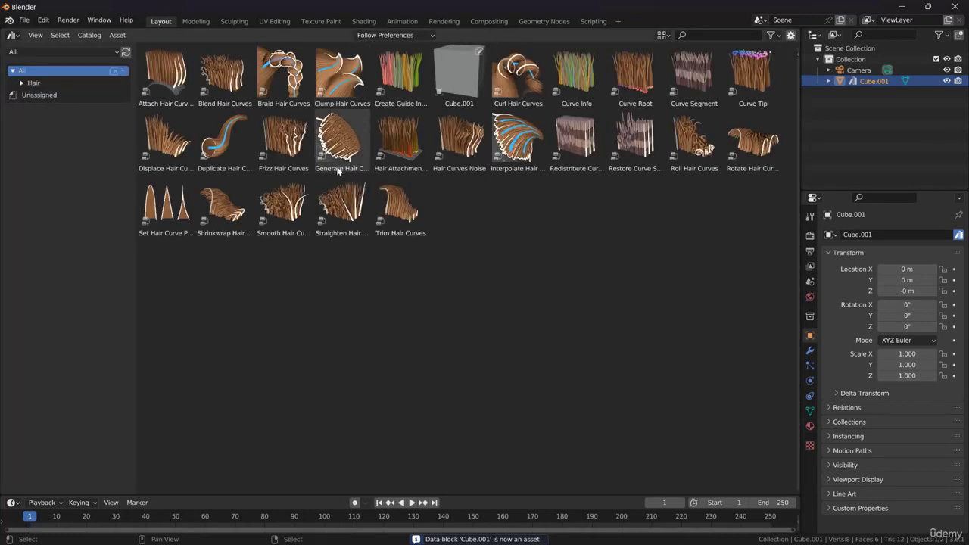
pyautogui.click(39, 95)
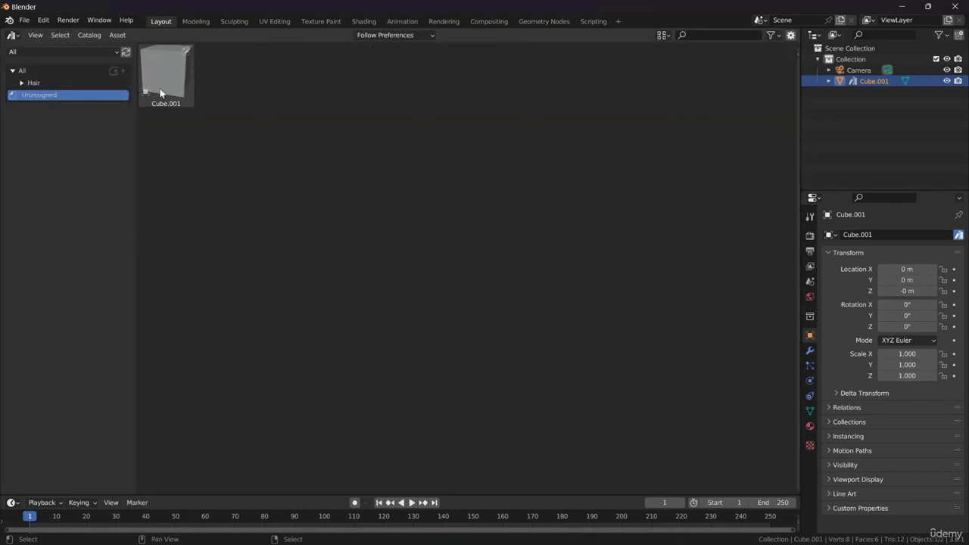
pyautogui.click(13, 35)
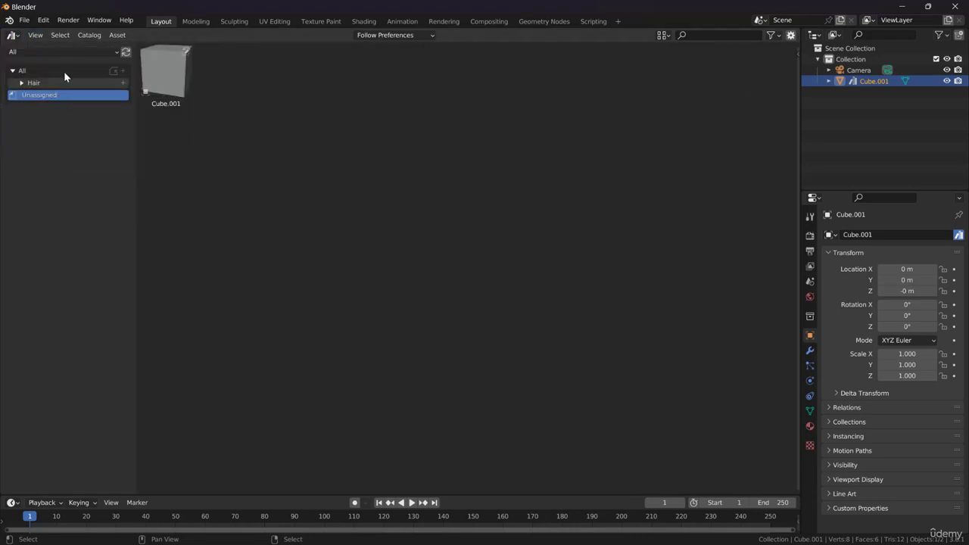
pyautogui.click(12, 35)
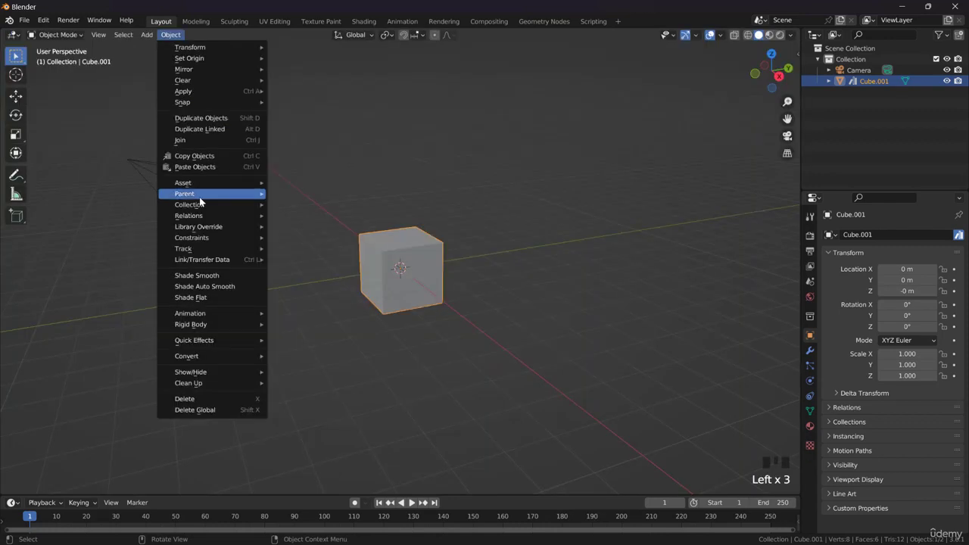
pyautogui.moveTo(210, 198)
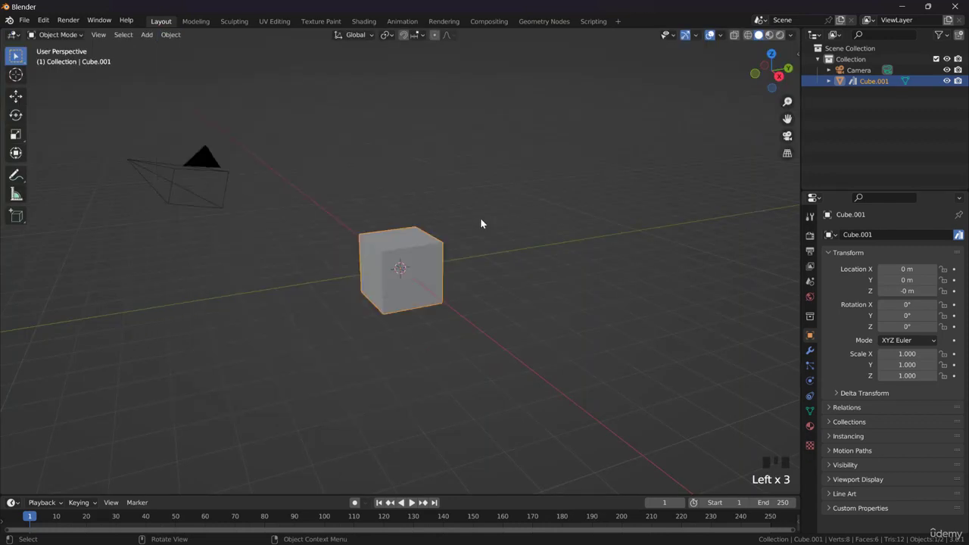
pyautogui.hotkey('ctrl', 'p')
pyautogui.press('Escape')
# Parent the camera to the cube at the world origin using the Object parent type.
pyautogui.moveTo(456, 242); pyautogui.dragTo(108, 237, button='middle')
pyautogui.scroll(-2, 404, 255)
pyautogui.click(108, 235)
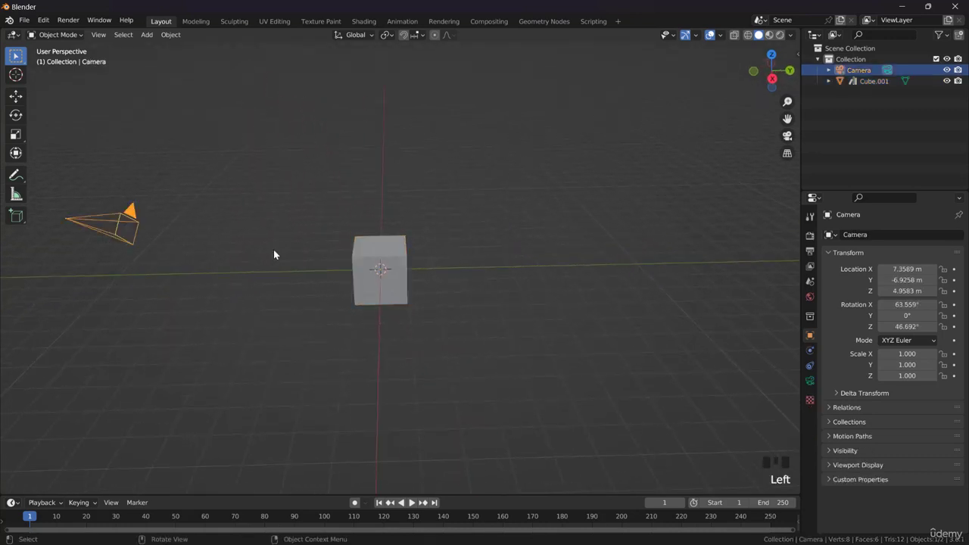
pyautogui.click(357, 259)
pyautogui.keyDown('shift'); pyautogui.moveTo(323, 263); pyautogui.dragTo(143, 195, button='middle'); pyautogui.keyUp('shift')
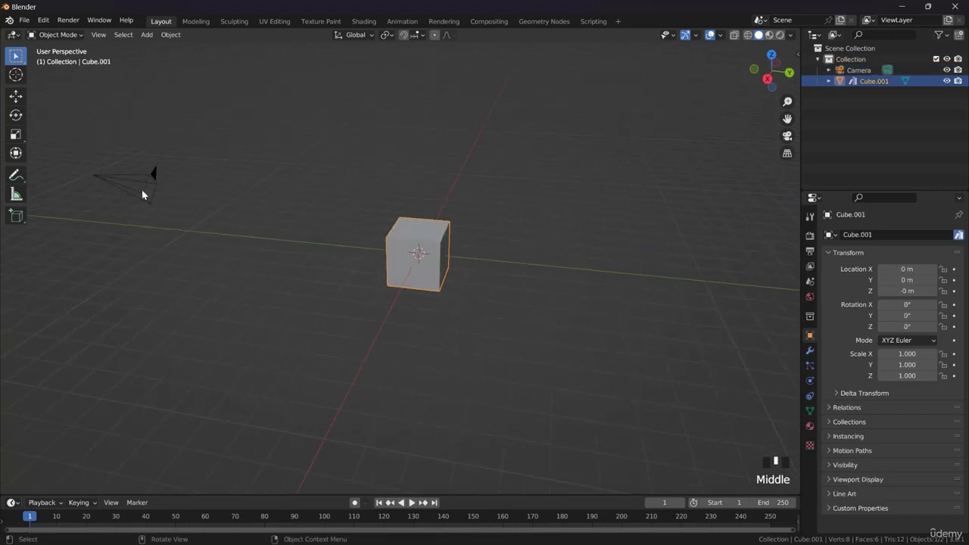
pyautogui.click(139, 183)
pyautogui.keyDown('shift'); pyautogui.click(427, 247); pyautogui.keyUp('shift')
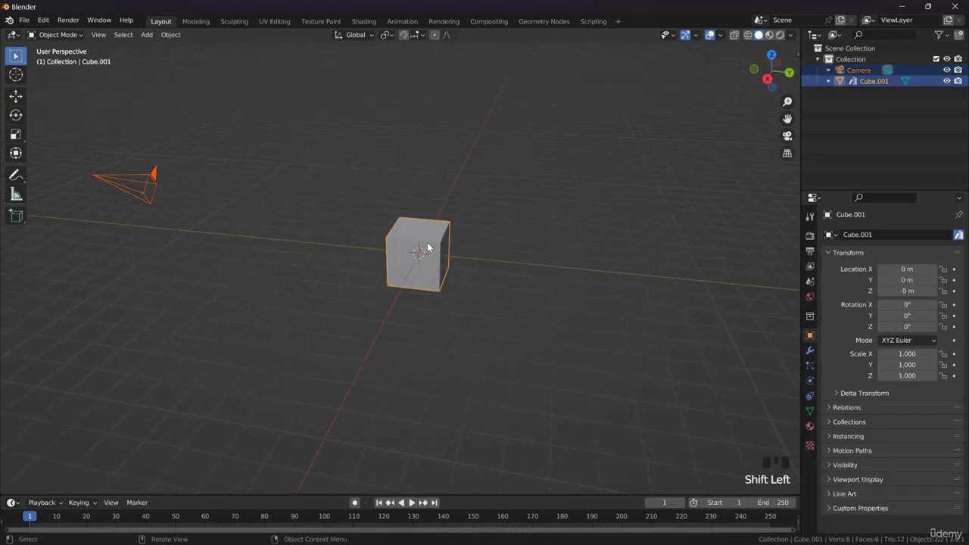
pyautogui.click(109, 186)
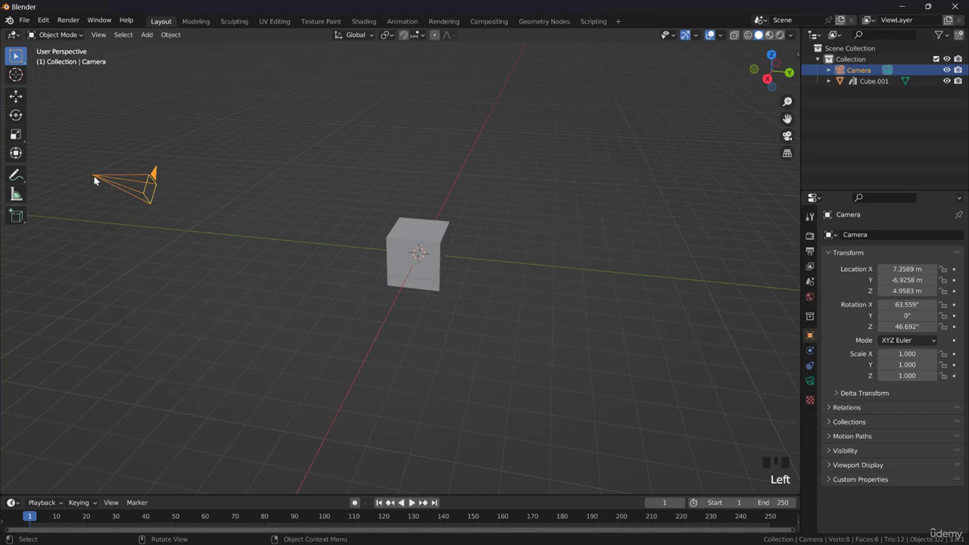
pyautogui.keyDown('shift'); pyautogui.click(448, 249); pyautogui.keyUp('shift')
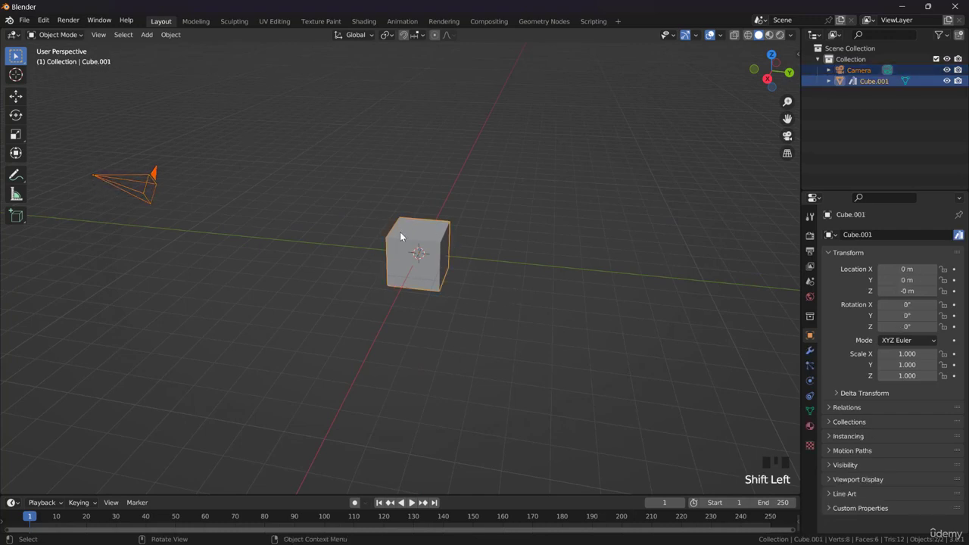
pyautogui.hotkey('ctrl', 'p')
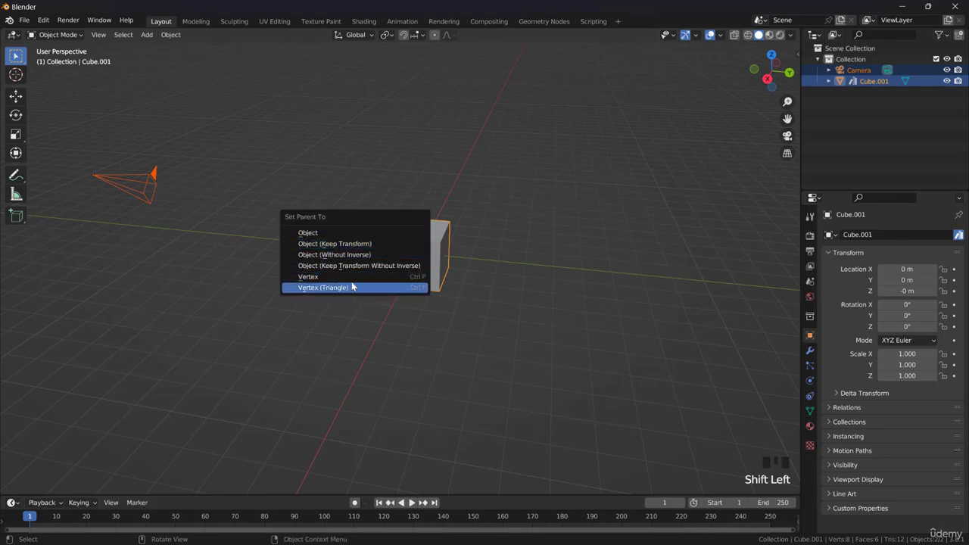
pyautogui.click(325, 235)
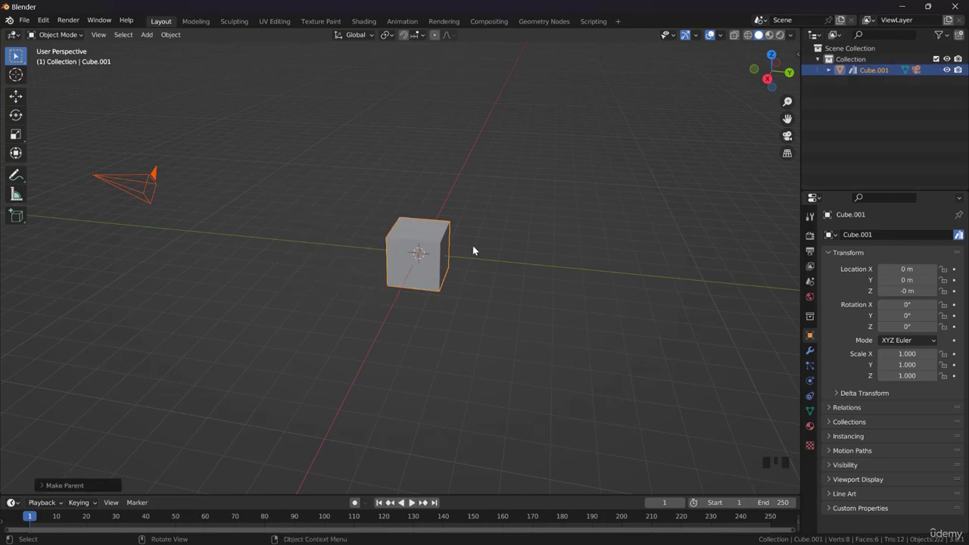
# Try moving, scaling and rotating the parent cube to test how the camera follows, cancelling each transform.
pyautogui.moveTo(472, 245); pyautogui.dragTo(452, 224, button='middle')
pyautogui.click(431, 222)
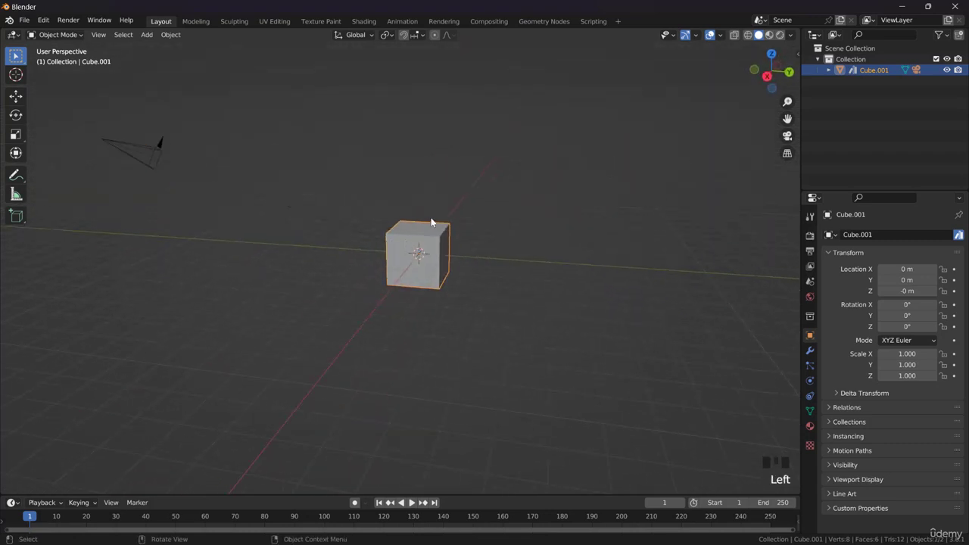
pyautogui.press('g')
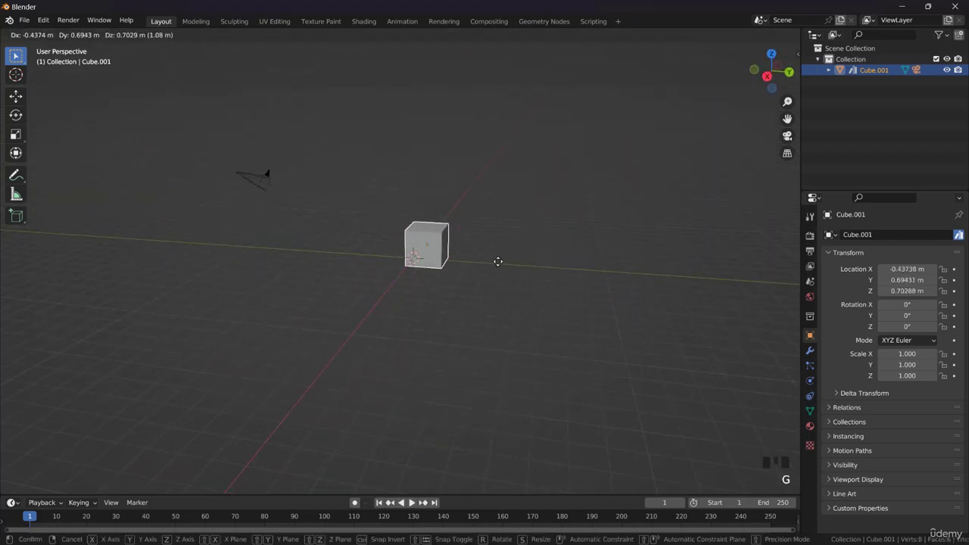
pyautogui.press('s')
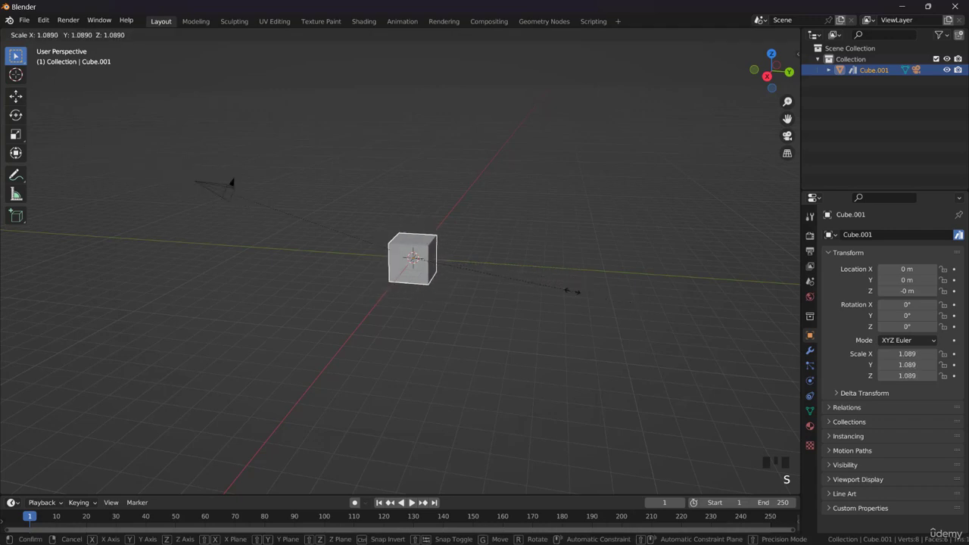
pyautogui.rightClick(514, 235)
pyautogui.press('r')
pyautogui.rightClick(417, 250)
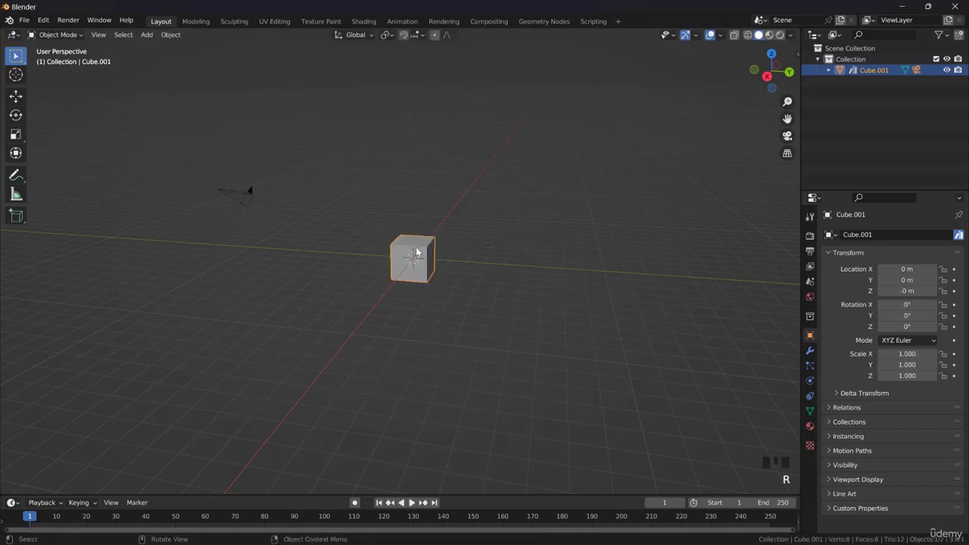
pyautogui.press('g')
pyautogui.rightClick(494, 301)
# Look through the parented camera and try rotating the parent cube, cancelling the rotation.
pyautogui.click(244, 195)
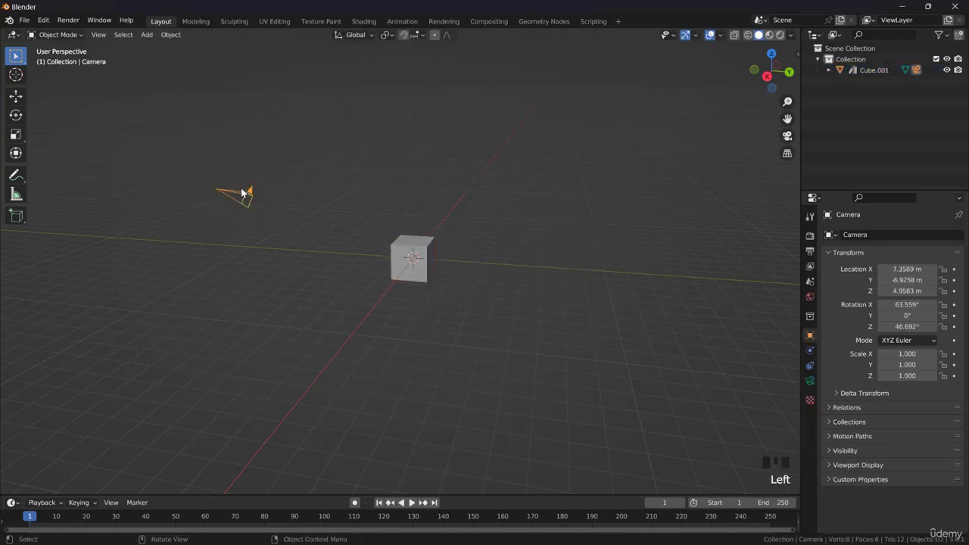
pyautogui.moveTo(336, 218); pyautogui.dragTo(415, 256, button='middle')
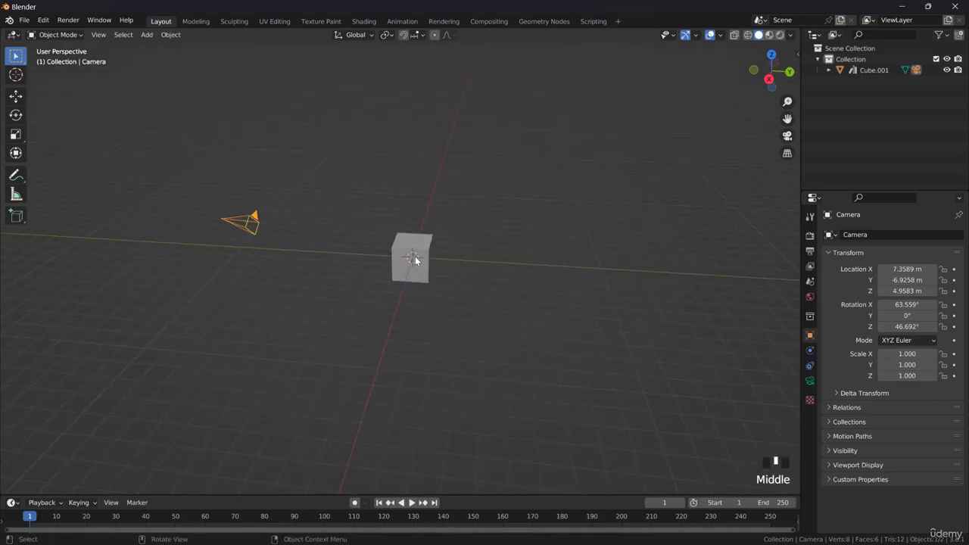
pyautogui.click(414, 256)
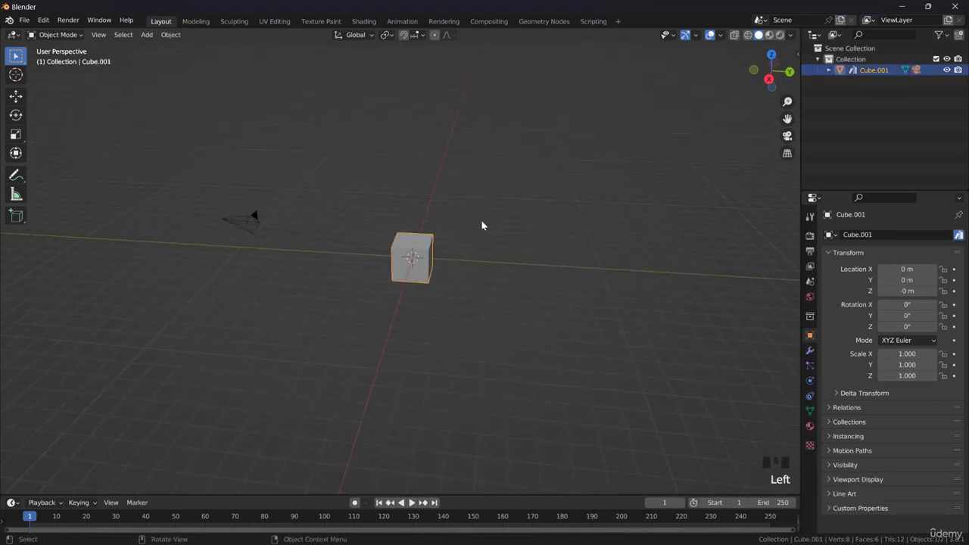
pyautogui.press('KP_0')
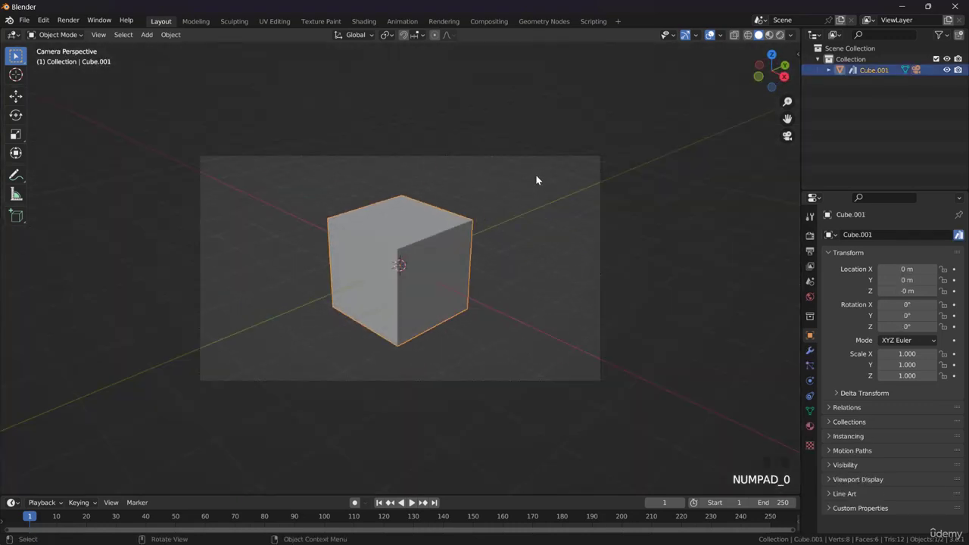
pyautogui.press('r')
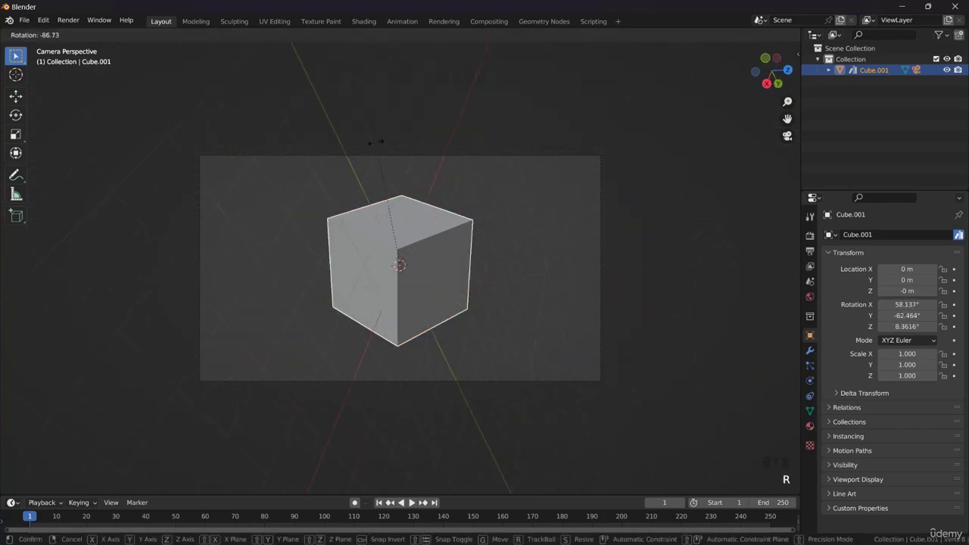
pyautogui.press('Escape')
# Leave the camera view, select both the camera and the cube, and remove their relationship with Clear Parent.
pyautogui.moveTo(456, 334); pyautogui.dragTo(552, 305, button='middle')
pyautogui.scroll(-5, 430, 281)
pyautogui.moveTo(430, 281)
pyautogui.mouseDown(button='middle')
pyautogui.moveTo(391, 263)
pyautogui.moveTo(428, 255)
pyautogui.mouseUp(button='middle')
pyautogui.scroll(-2, 424, 257)
pyautogui.moveTo(177, 156); pyautogui.dragTo(467, 374)
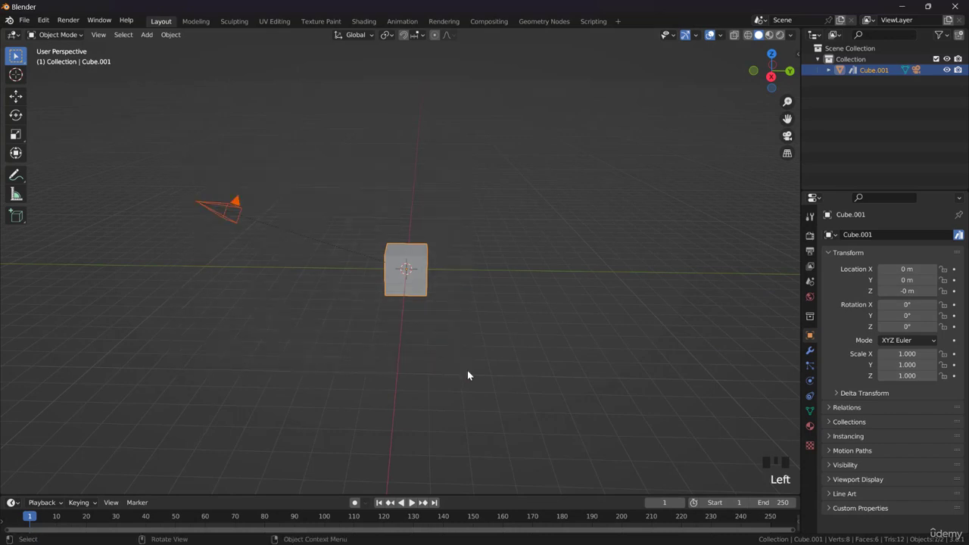
pyautogui.moveTo(171, 133); pyautogui.dragTo(425, 351)
pyautogui.hotkey('alt', 'p')
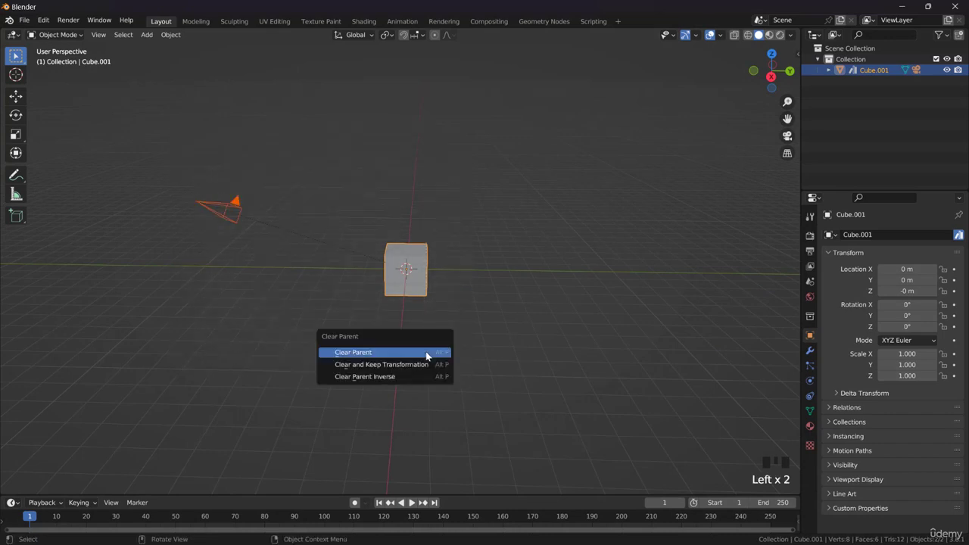
pyautogui.click(428, 353)
# Duplicate the cube and place the copy at about X 1.03 m, Y -3.10 m, Z 3.17 m.
pyautogui.click(428, 272)
pyautogui.moveTo(427, 272); pyautogui.dragTo(506, 269, button='middle')
pyautogui.scroll(-2, 506, 269)
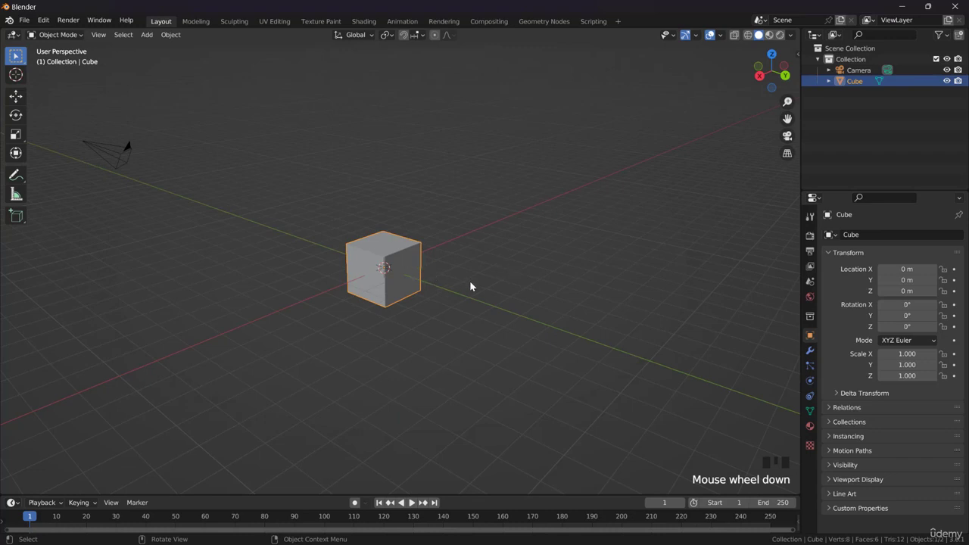
pyautogui.hotkey('shift', 'd')
pyautogui.click(426, 216)
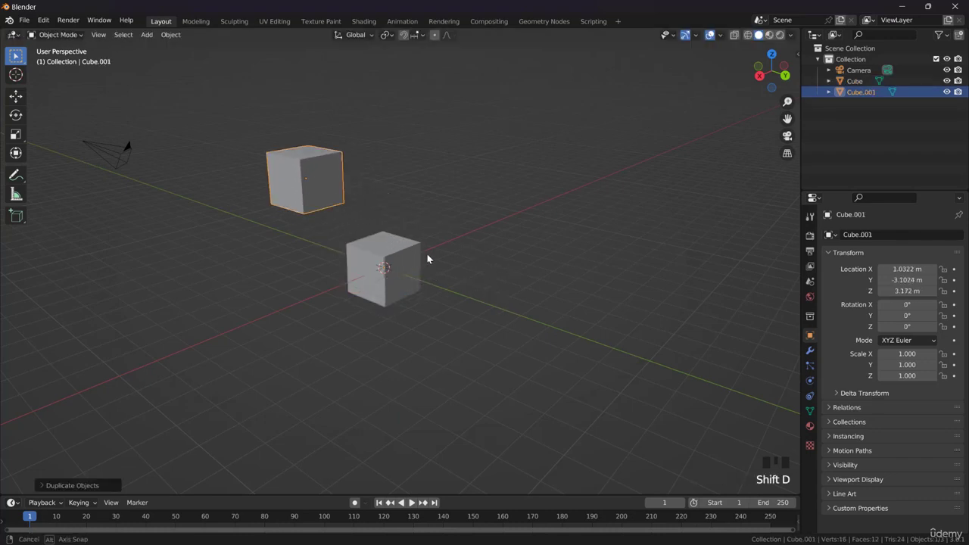
# Parent the raised duplicate cube to the cube at the world origin using the Object parent type.
pyautogui.moveTo(427, 254); pyautogui.dragTo(326, 260, button='middle')
pyautogui.moveTo(262, 151); pyautogui.dragTo(398, 311)
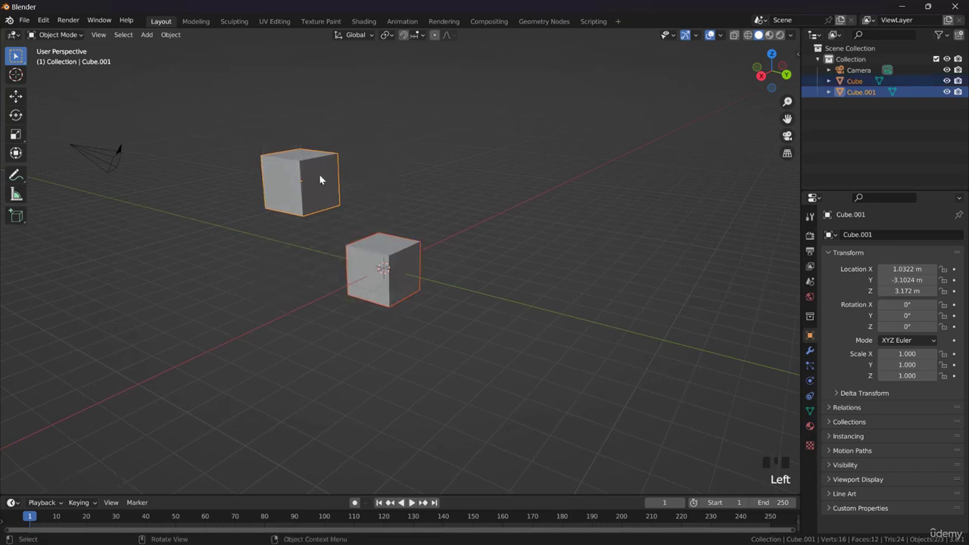
pyautogui.click(319, 174)
pyautogui.keyDown('shift'); pyautogui.click(397, 274); pyautogui.keyUp('shift')
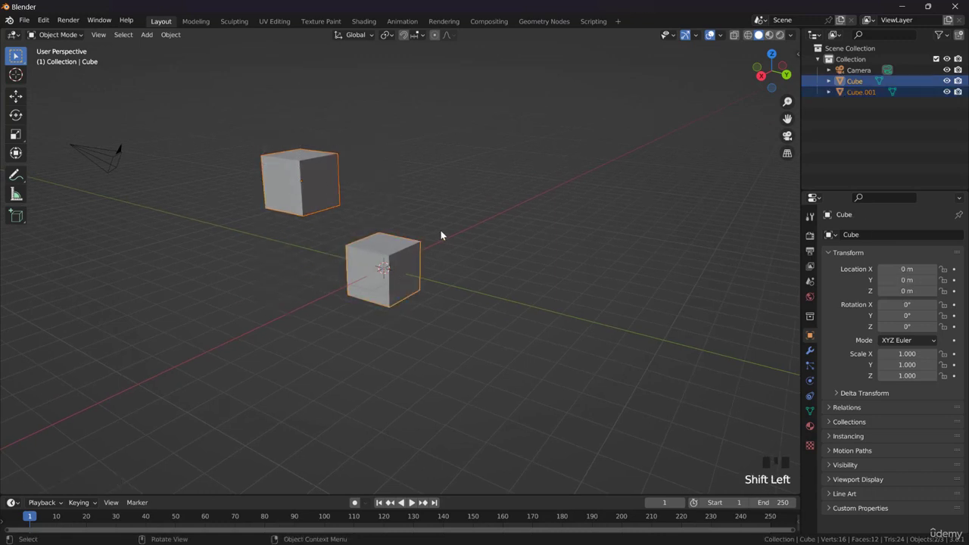
pyautogui.hotkey('ctrl', 'p')
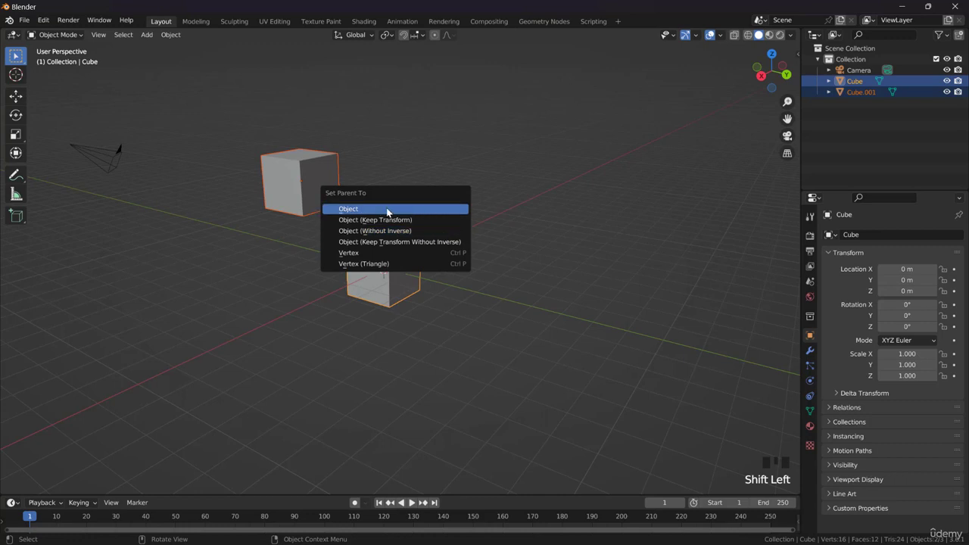
pyautogui.click(447, 209)
# Rotate the parent cube to about X -184.7°, Y -47.3°, Z 73.3°, scale it to about 0.473, and select both cubes.
pyautogui.click(393, 260)
pyautogui.press('r')
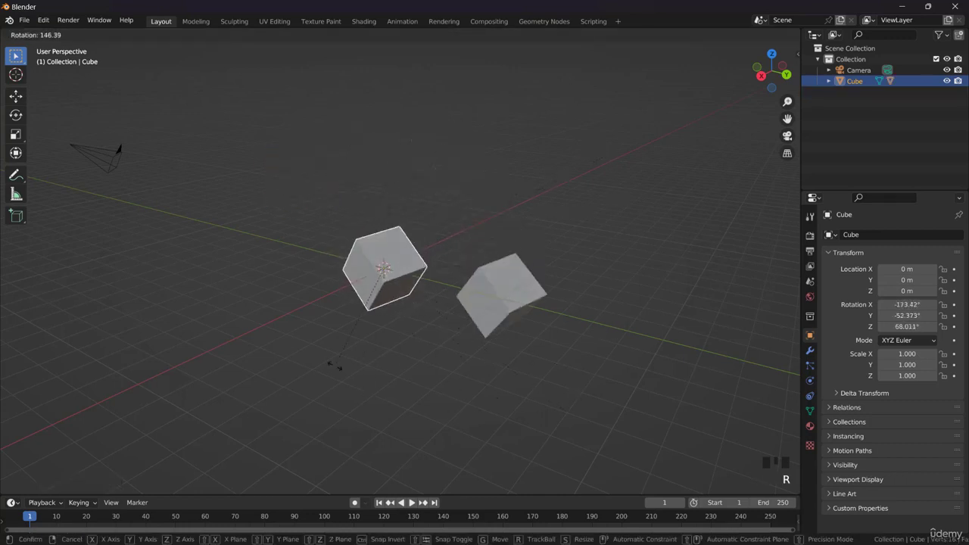
pyautogui.click(318, 360)
pyautogui.press('s')
pyautogui.click(398, 347)
pyautogui.moveTo(398, 346); pyautogui.dragTo(423, 324, button='middle')
pyautogui.moveTo(364, 220); pyautogui.dragTo(437, 333)
pyautogui.moveTo(441, 325); pyautogui.dragTo(448, 334, button='middle')
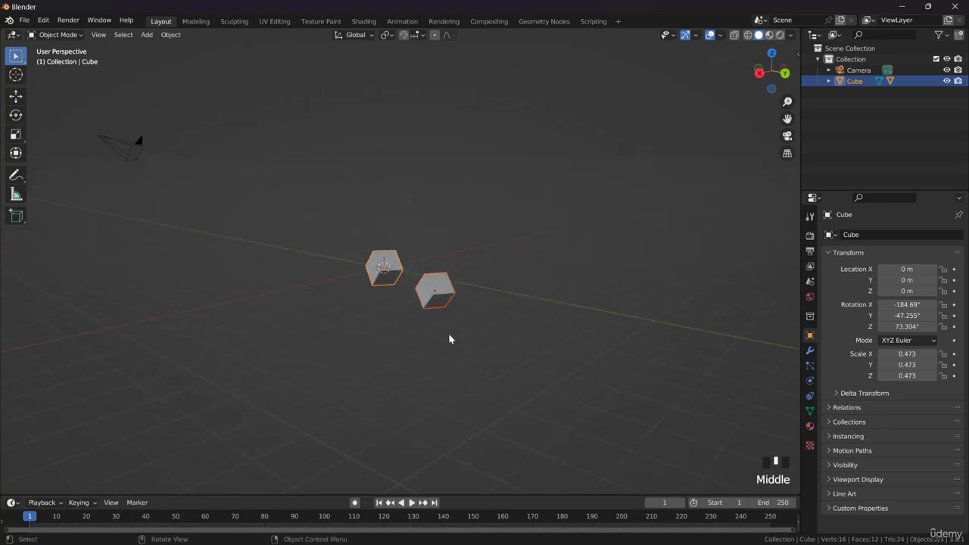
# Try Clear Parent on the child cube, inspect its position, and undo the operation.
pyautogui.click(447, 294)
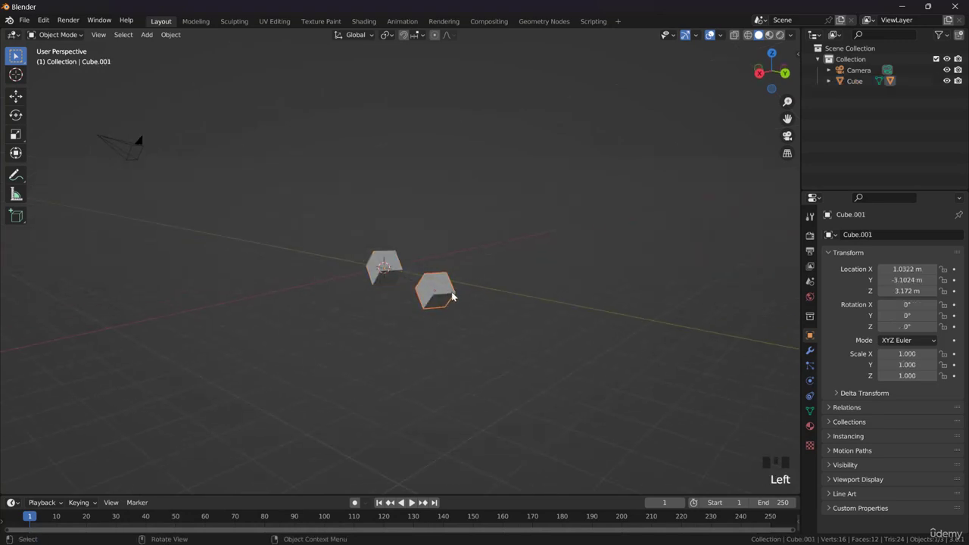
pyautogui.click(454, 303)
pyautogui.click(433, 297)
pyautogui.hotkey('alt', 'p')
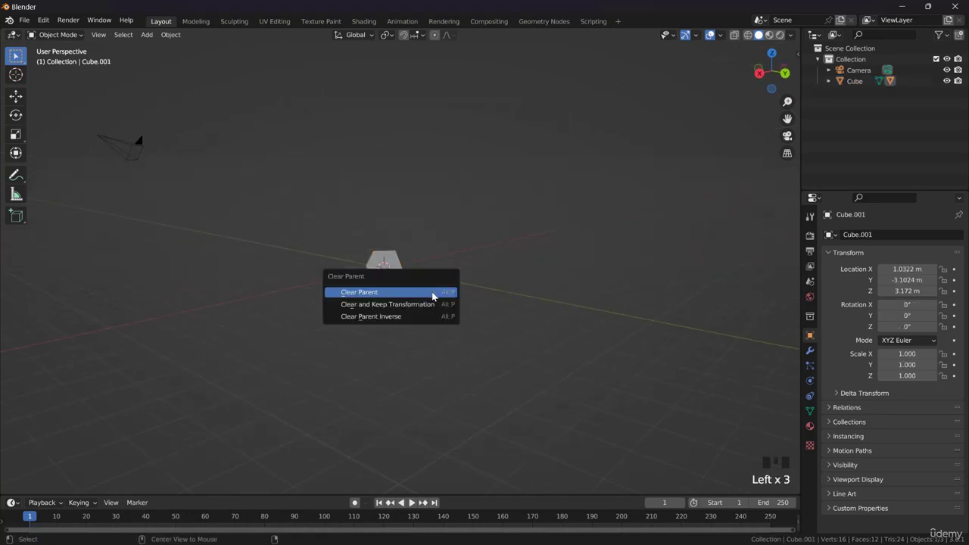
pyautogui.click(431, 292)
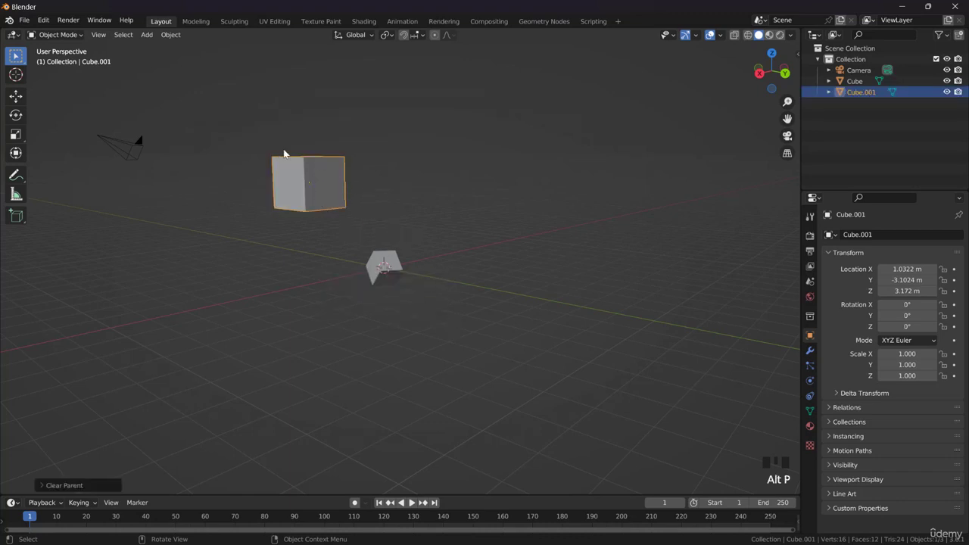
pyautogui.moveTo(359, 234); pyautogui.dragTo(356, 206, button='middle')
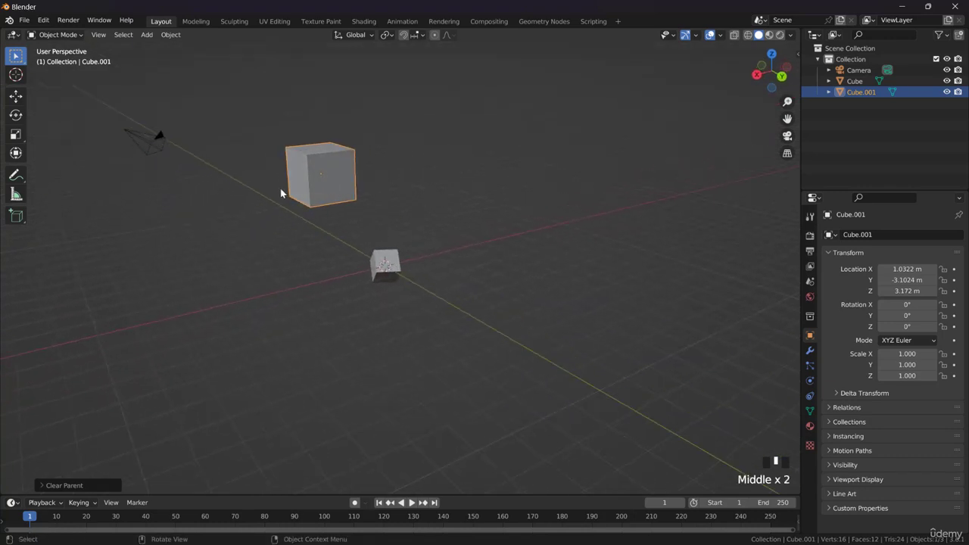
pyautogui.hotkey('ctrl', 'z')
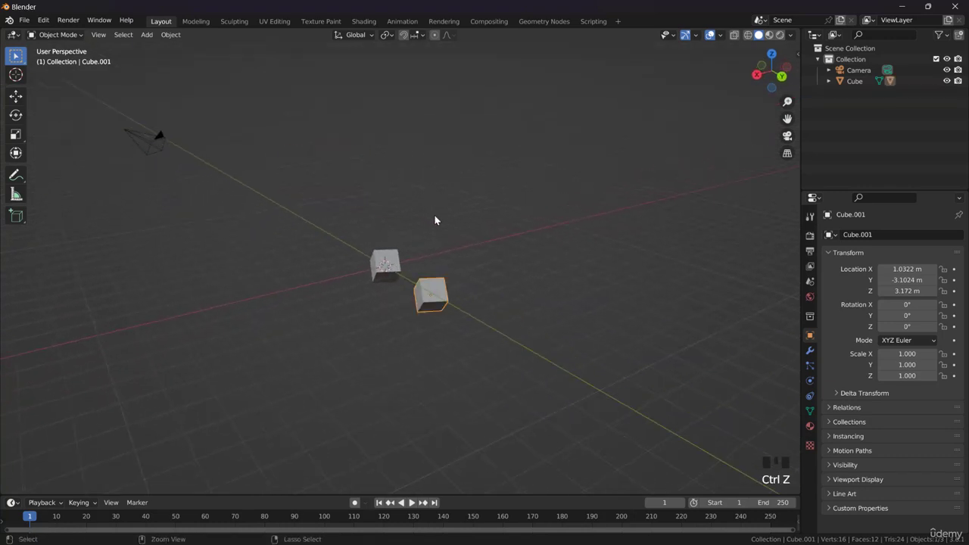
# Unparent the child cube with Clear and Keep Transformation, and select both cubes.
pyautogui.moveTo(434, 216); pyautogui.dragTo(372, 225, button='middle')
pyautogui.moveTo(371, 224); pyautogui.dragTo(449, 322)
pyautogui.click(445, 296)
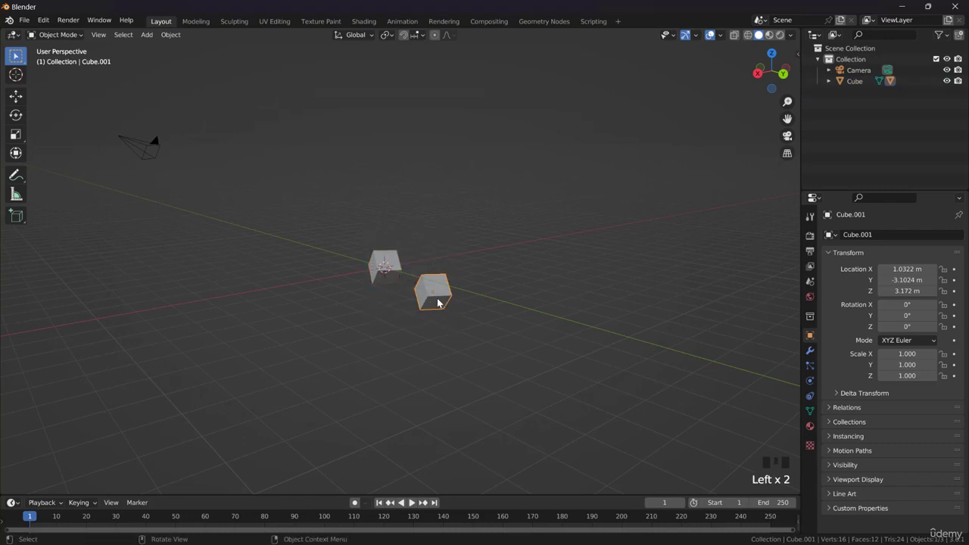
pyautogui.moveTo(437, 302)
pyautogui.mouseDown(button='middle')
pyautogui.moveTo(460, 352)
pyautogui.moveTo(429, 290)
pyautogui.mouseUp(button='middle')
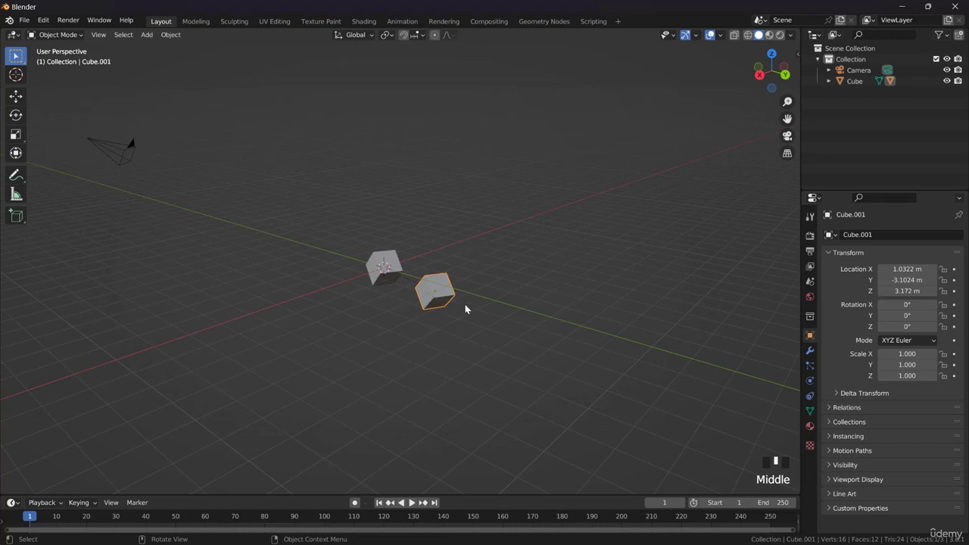
pyautogui.moveTo(353, 231); pyautogui.dragTo(425, 319)
pyautogui.click(436, 289)
pyautogui.hotkey('alt', 'p')
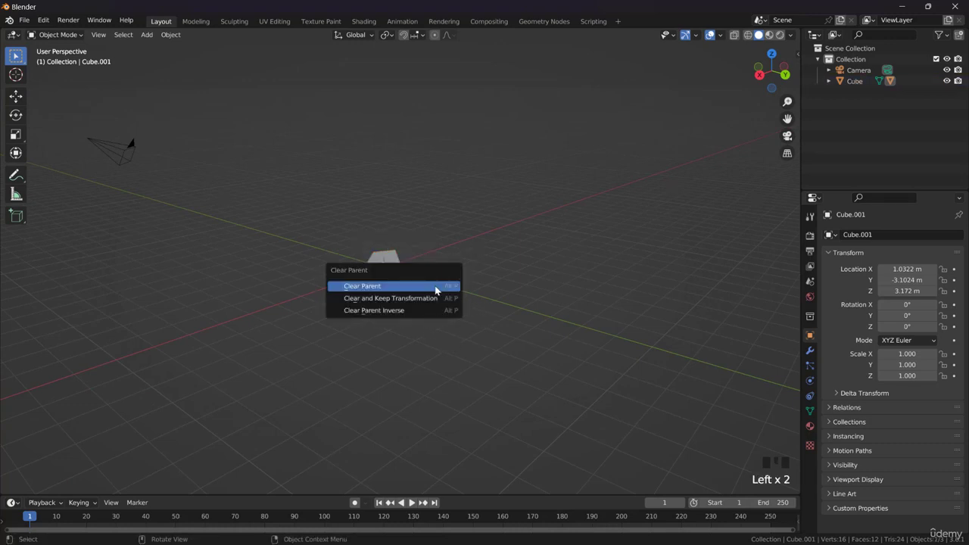
pyautogui.click(378, 301)
pyautogui.click(458, 286)
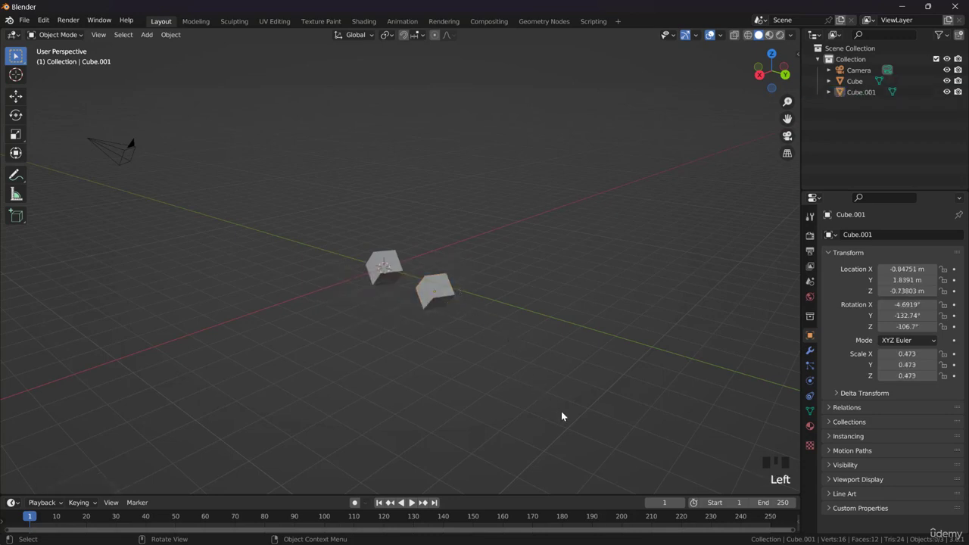
pyautogui.click(419, 283)
pyautogui.moveTo(353, 221); pyautogui.dragTo(501, 343)
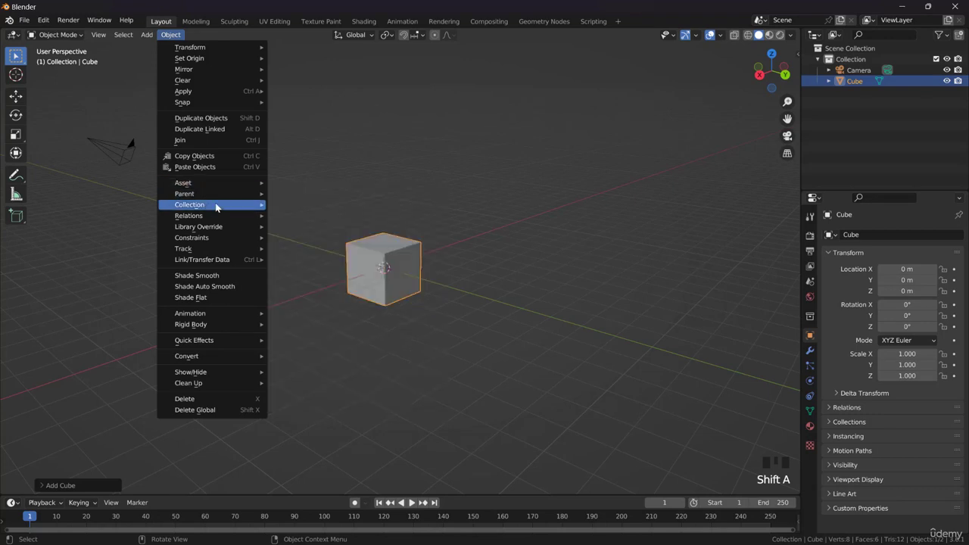
# Move the camera and the cube together into a new collection named CamMesh, and select the camera inside it.
pyautogui.moveTo(192, 206)
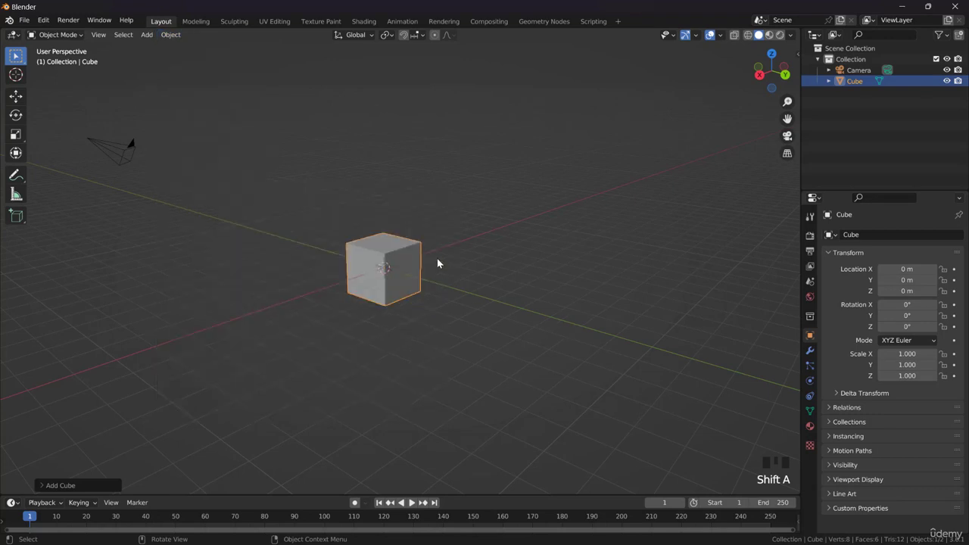
pyautogui.moveTo(437, 263); pyautogui.dragTo(412, 334, button='middle')
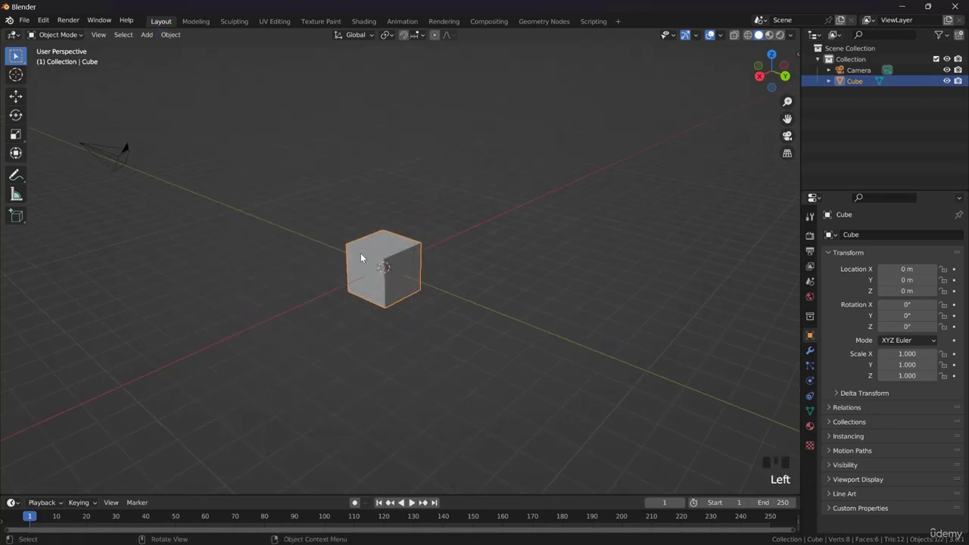
pyautogui.click(460, 284)
pyautogui.click(380, 264)
pyautogui.click(424, 314)
pyautogui.scroll(-4, 298, 248)
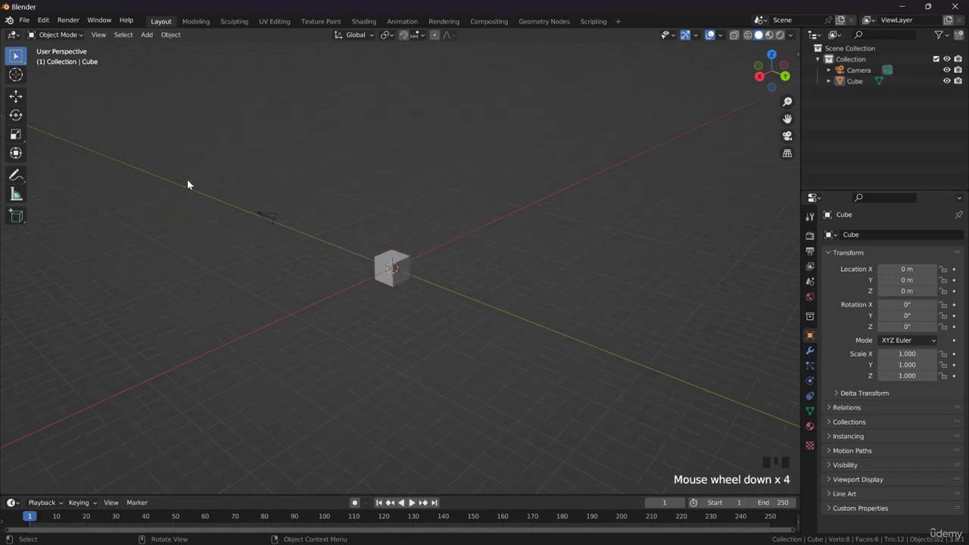
pyautogui.moveTo(187, 179); pyautogui.dragTo(402, 316)
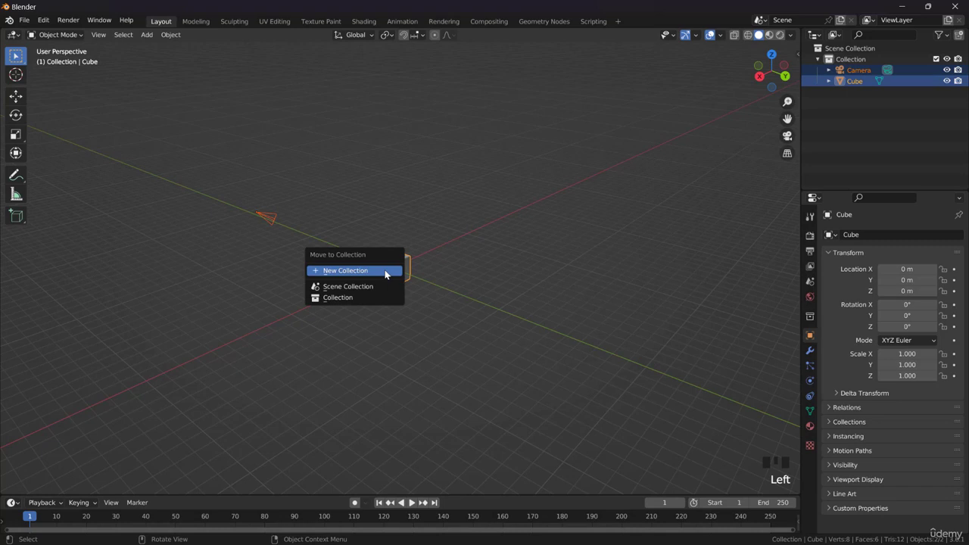
pyautogui.click(385, 275)
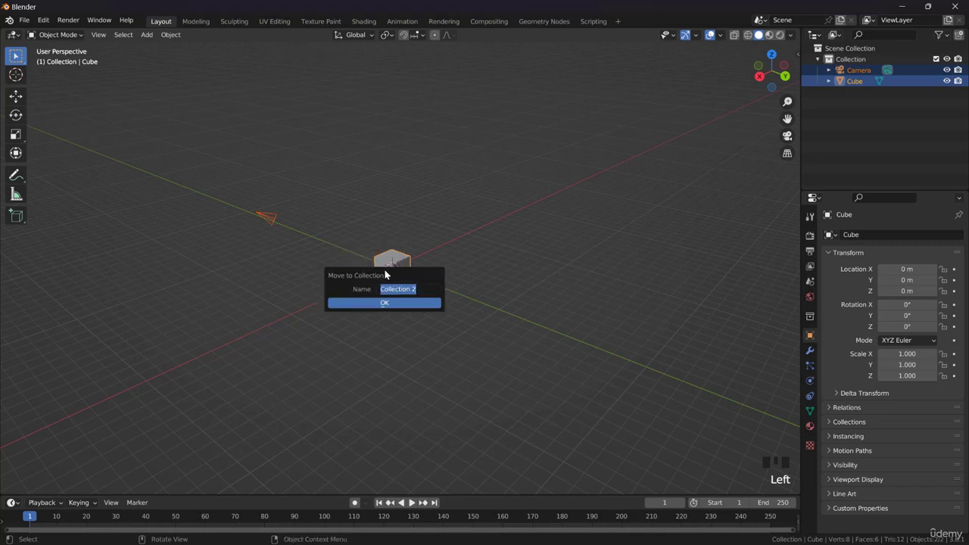
pyautogui.write('CamMesh')
pyautogui.click(384, 303)
pyautogui.click(851, 71)
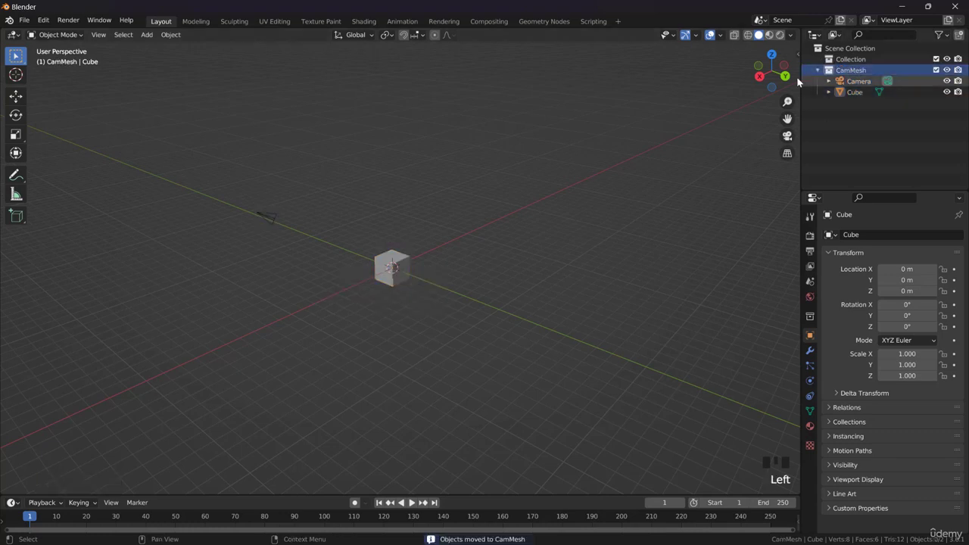
pyautogui.click(848, 82)
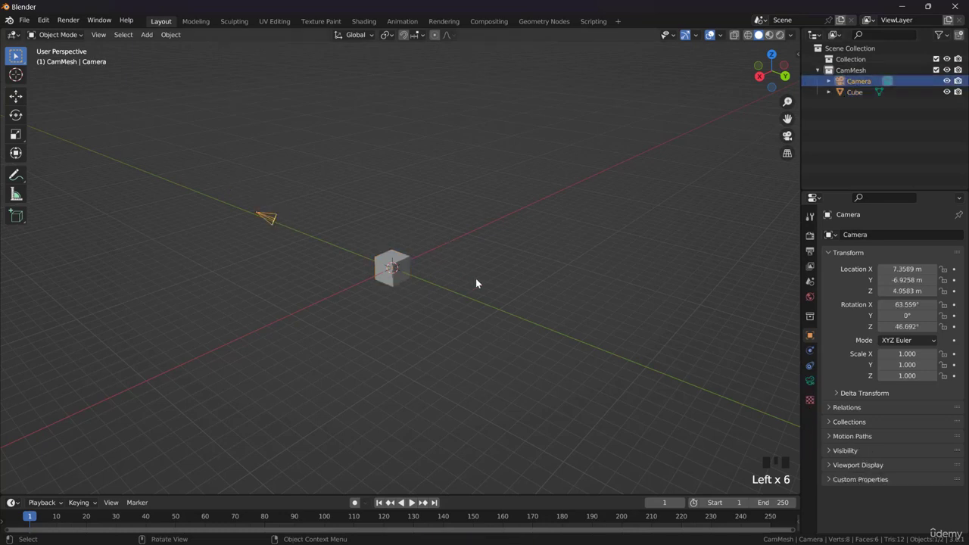
# Select the cube at the world origin and review its Make Single User relation options.
pyautogui.click(391, 267)
pyautogui.click(171, 35)
pyautogui.moveTo(214, 216)
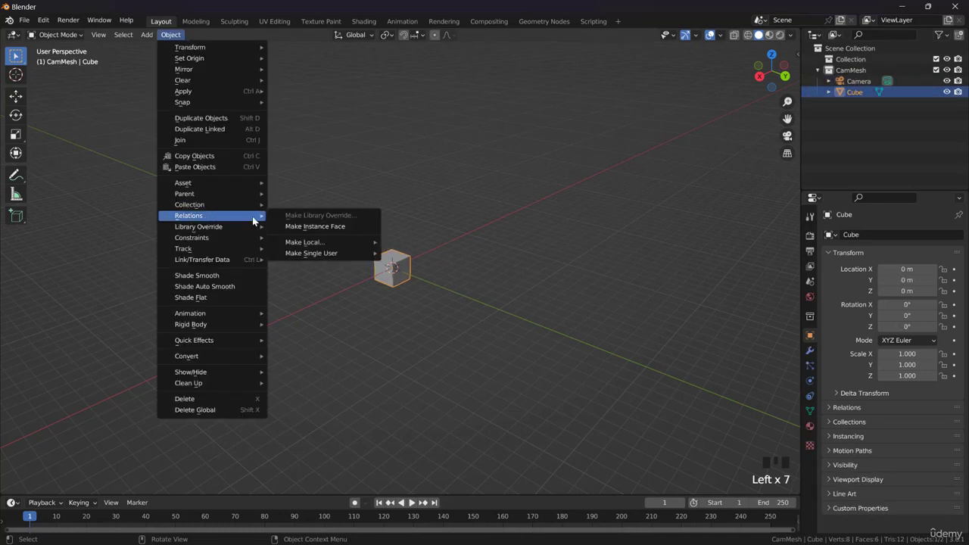
pyautogui.moveTo(334, 256)
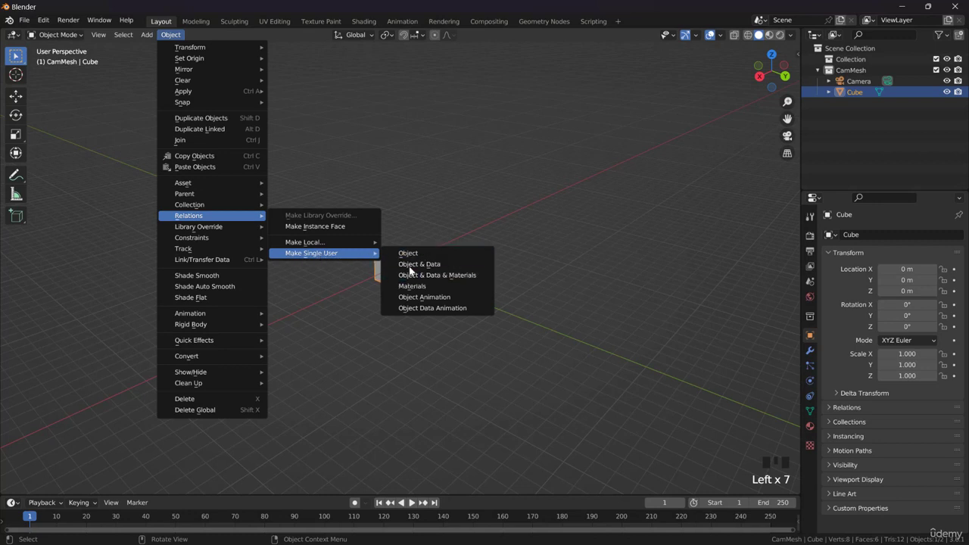
# Duplicate the cube and place the copy at about X -4.64 m, Y 2.69 m, Z 1.78 m.
pyautogui.scroll(3, 451, 237)
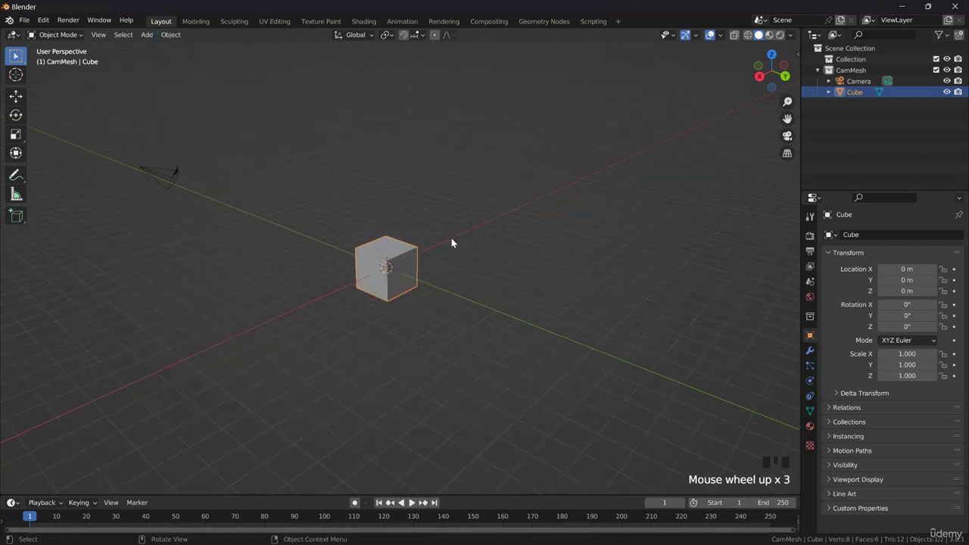
pyautogui.moveTo(484, 234); pyautogui.dragTo(430, 228, button='middle')
pyautogui.scroll(-2, 345, 245)
pyautogui.scroll(1, 506, 212)
pyautogui.moveTo(505, 212); pyautogui.dragTo(505, 283, button='middle')
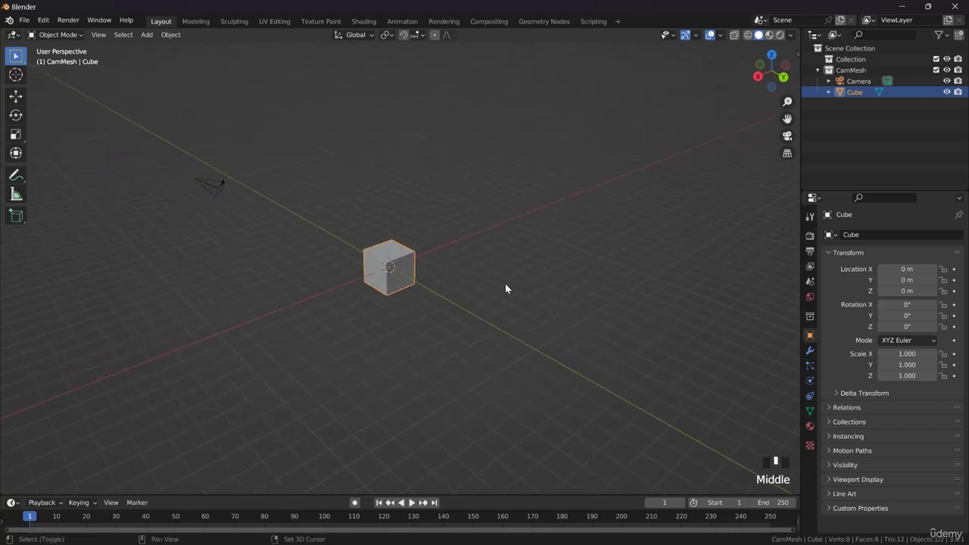
pyautogui.hotkey('shift', 'd')
pyautogui.click(619, 251)
# Assign the existing material named Material to both the cube at the origin and its duplicate.
pyautogui.moveTo(383, 237); pyautogui.dragTo(447, 325)
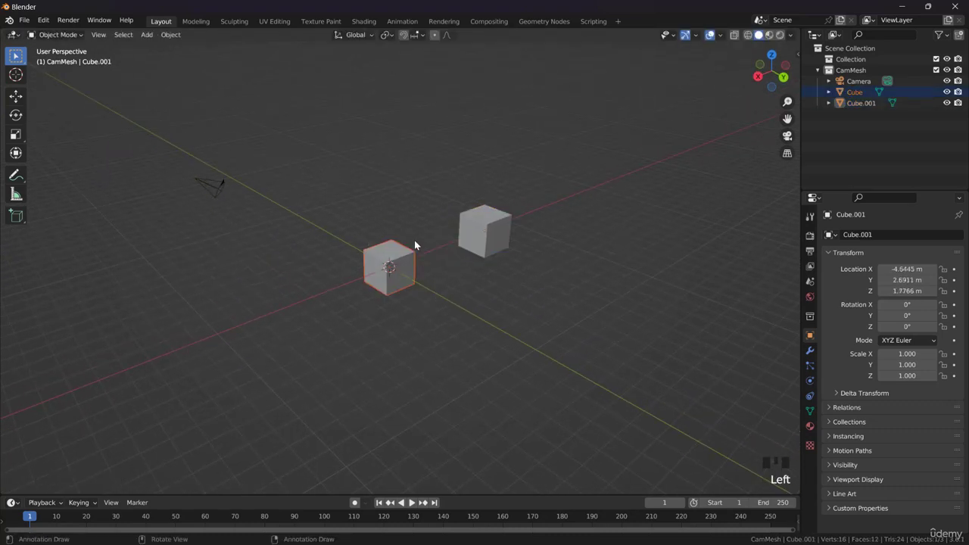
pyautogui.click(480, 242)
pyautogui.click(477, 234)
pyautogui.click(376, 262)
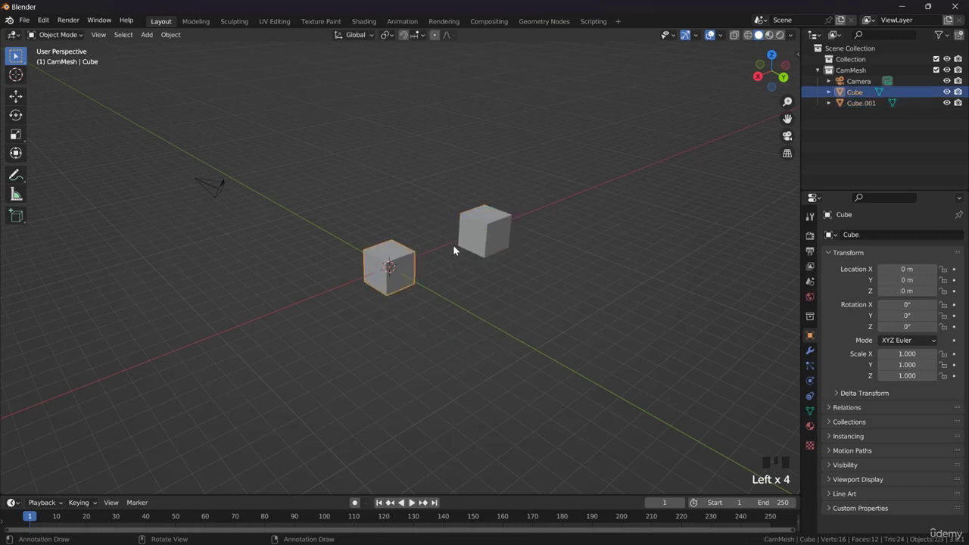
pyautogui.click(493, 224)
pyautogui.click(392, 266)
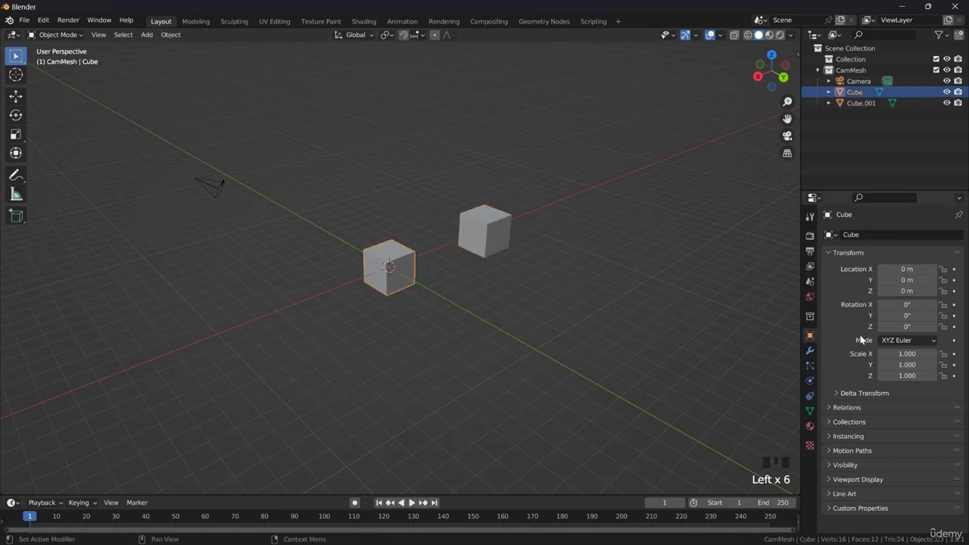
pyautogui.click(810, 426)
pyautogui.click(828, 280)
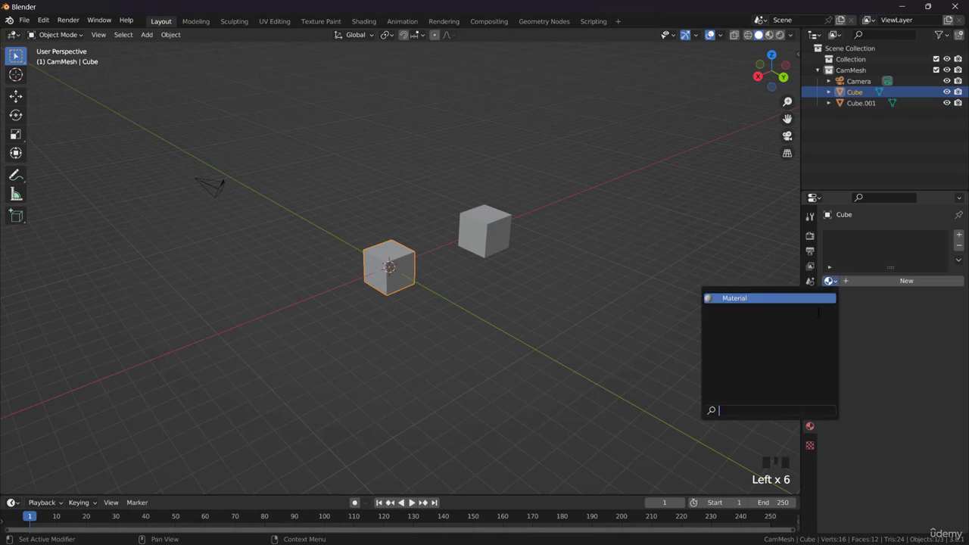
pyautogui.click(764, 296)
pyautogui.click(501, 230)
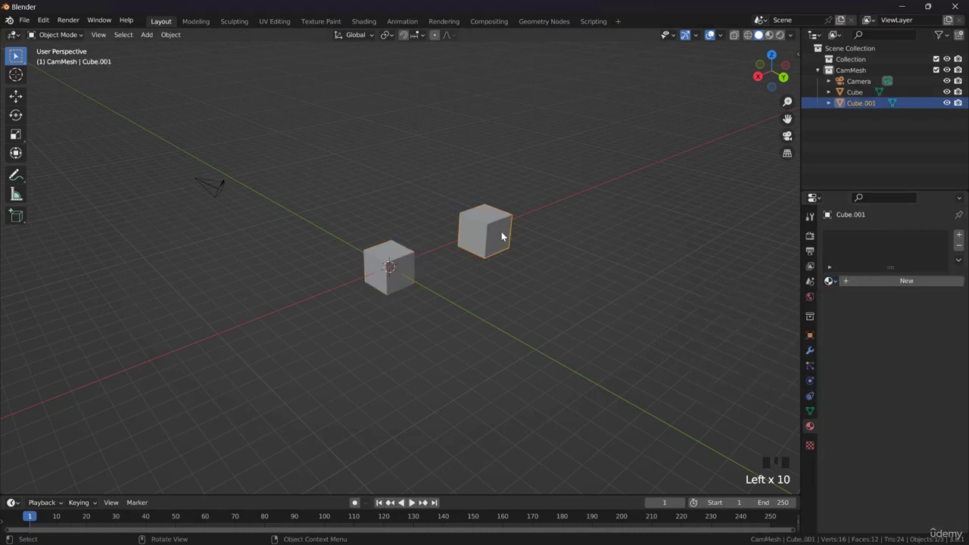
pyautogui.click(828, 281)
pyautogui.click(757, 298)
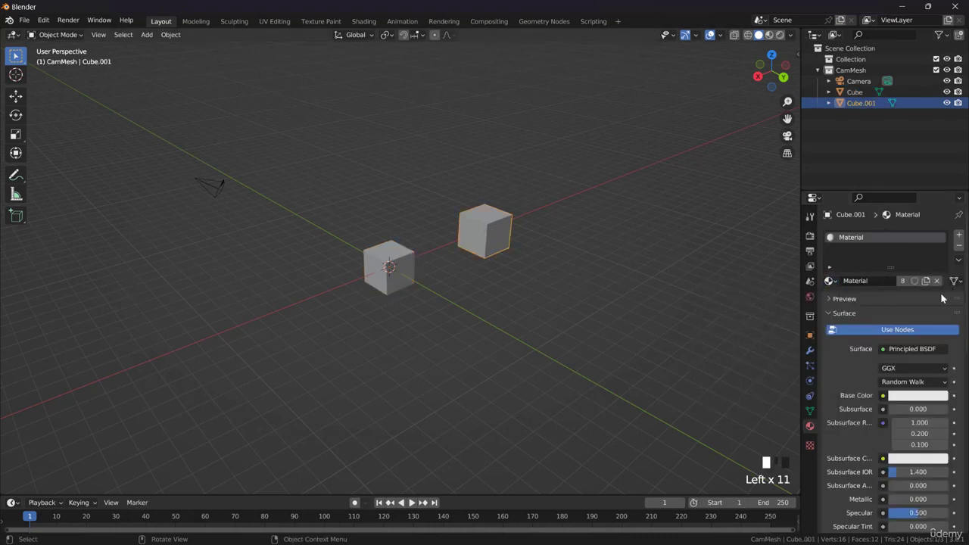
# Rename the material shared by the two cubes to Same, and select both cubes.
pyautogui.click(886, 280)
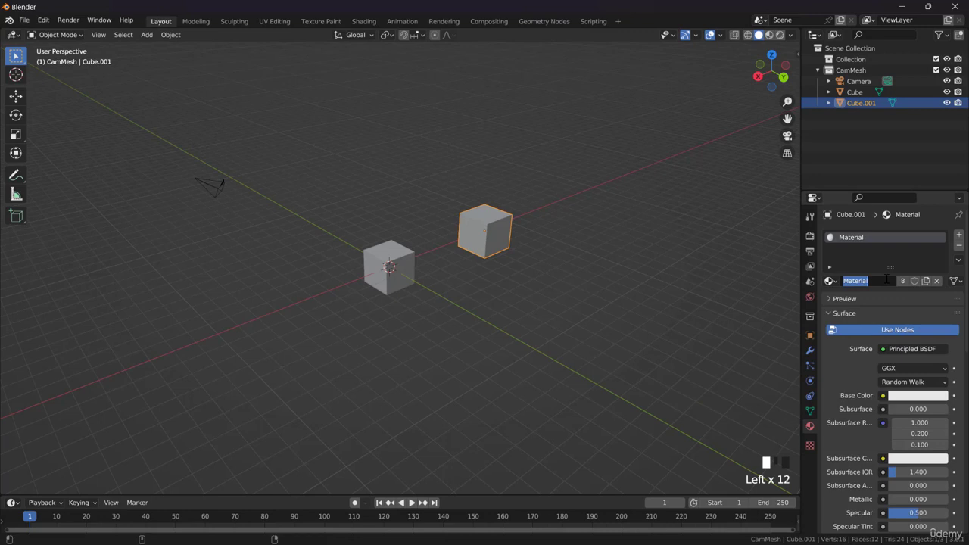
pyautogui.write('Same')
pyautogui.press('Return')
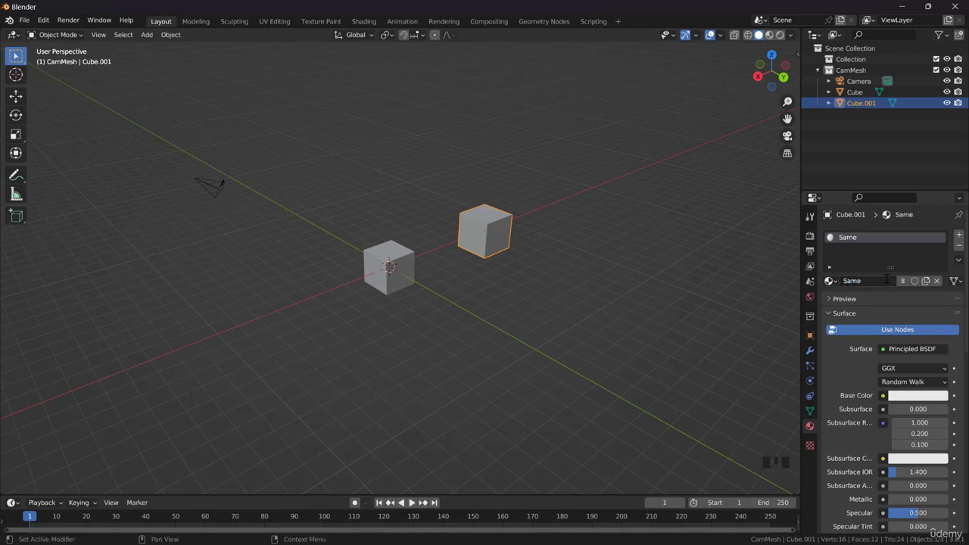
pyautogui.click(418, 229)
pyautogui.click(403, 255)
pyautogui.click(467, 237)
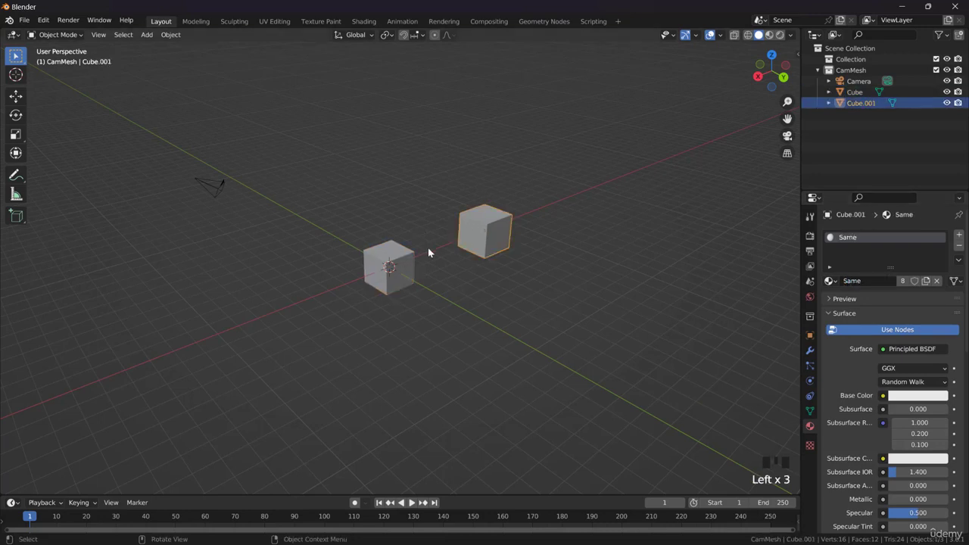
pyautogui.click(406, 257)
pyautogui.click(483, 230)
pyautogui.moveTo(357, 173); pyautogui.dragTo(515, 357)
pyautogui.moveTo(357, 186); pyautogui.dragTo(521, 325)
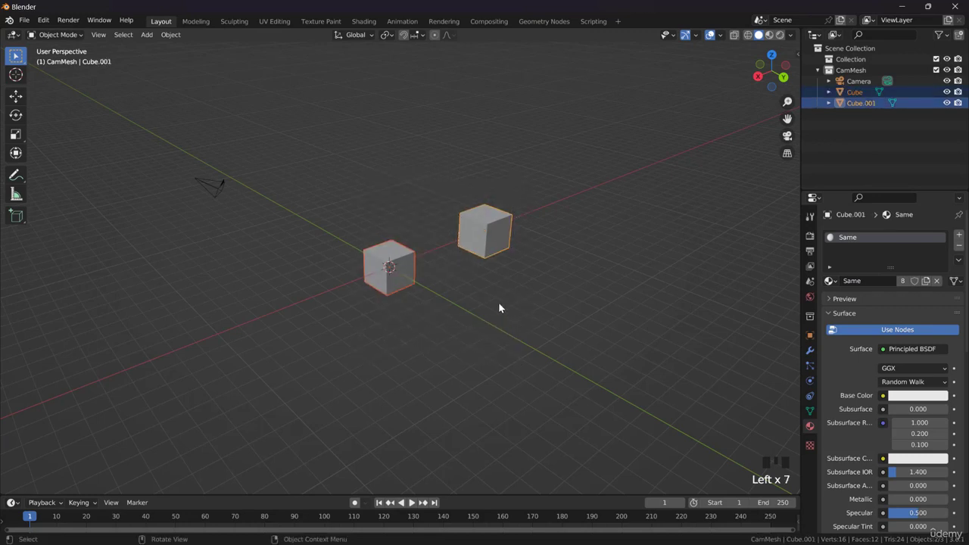
# Make the duplicate cube single-user for Object & Data & Materials.
pyautogui.click(487, 242)
pyautogui.click(395, 280)
pyautogui.click(503, 233)
pyautogui.click(170, 35)
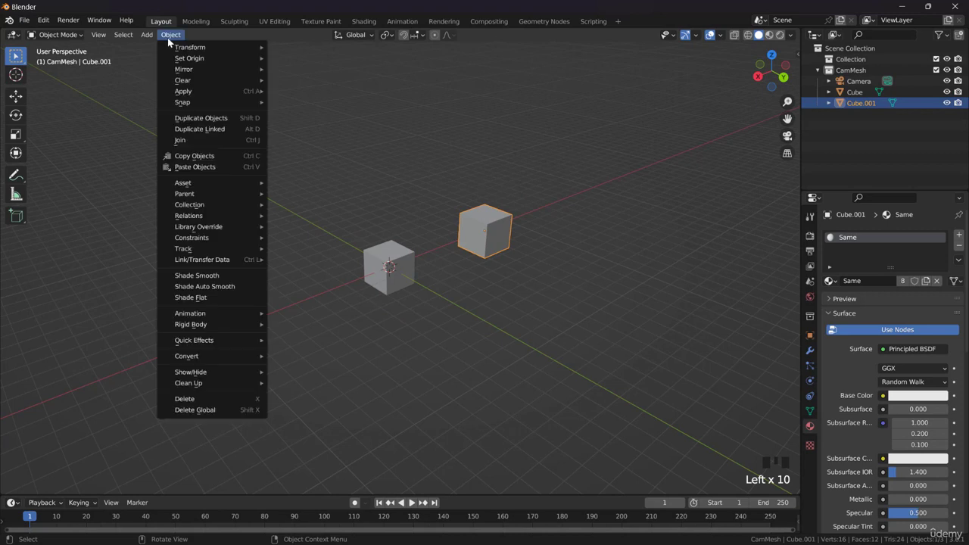
pyautogui.moveTo(266, 221)
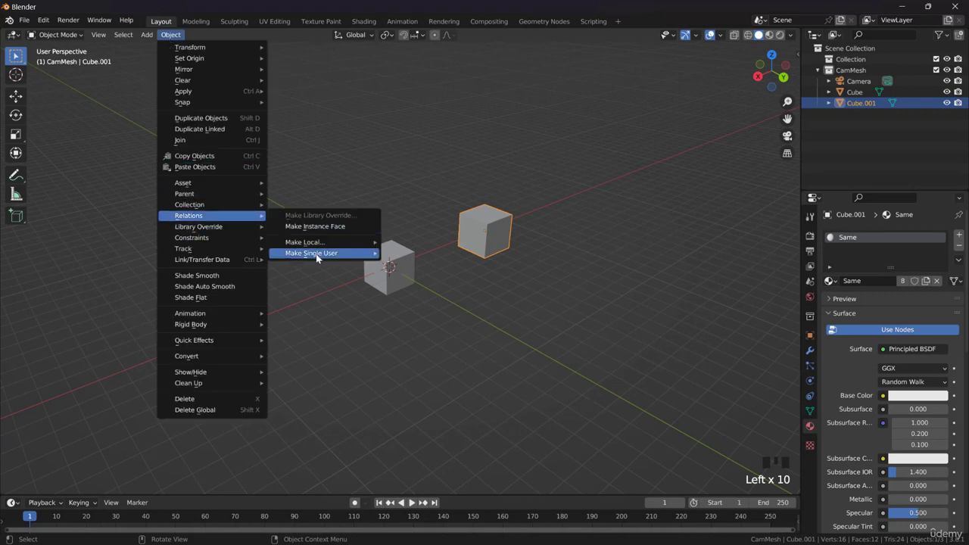
pyautogui.click(434, 278)
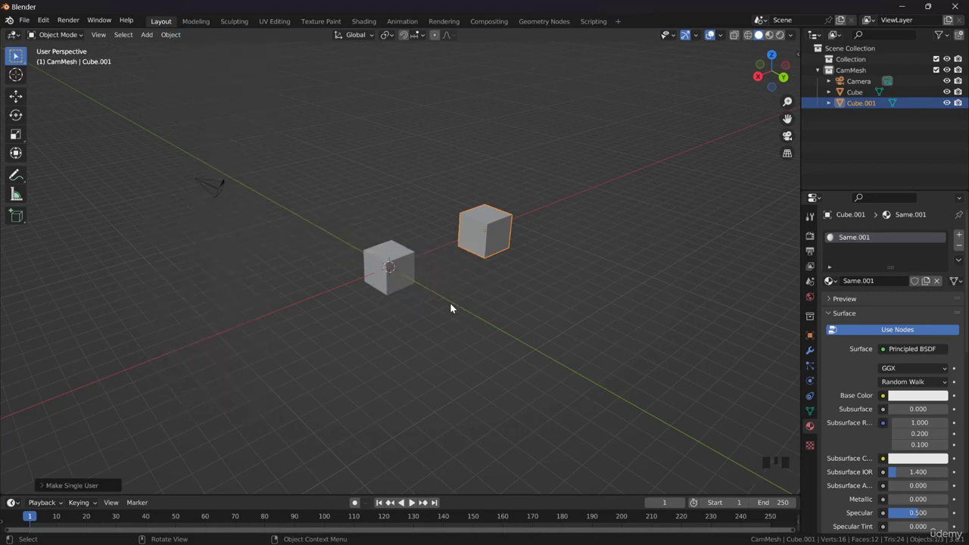
# Check the duplicate cube's material against the available materials, then delete the duplicate and select the original cube.
pyautogui.click(458, 283)
pyautogui.click(489, 225)
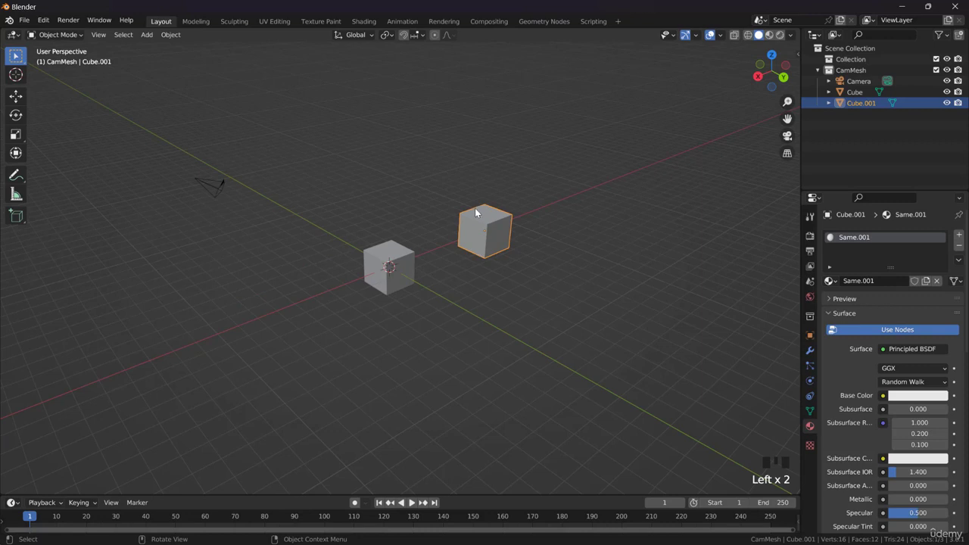
pyautogui.click(828, 281)
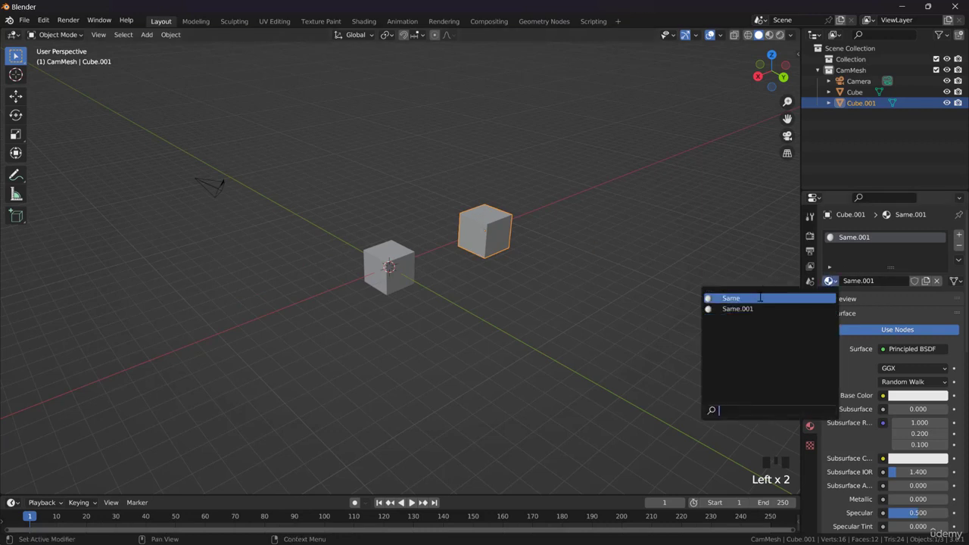
pyautogui.click(479, 229)
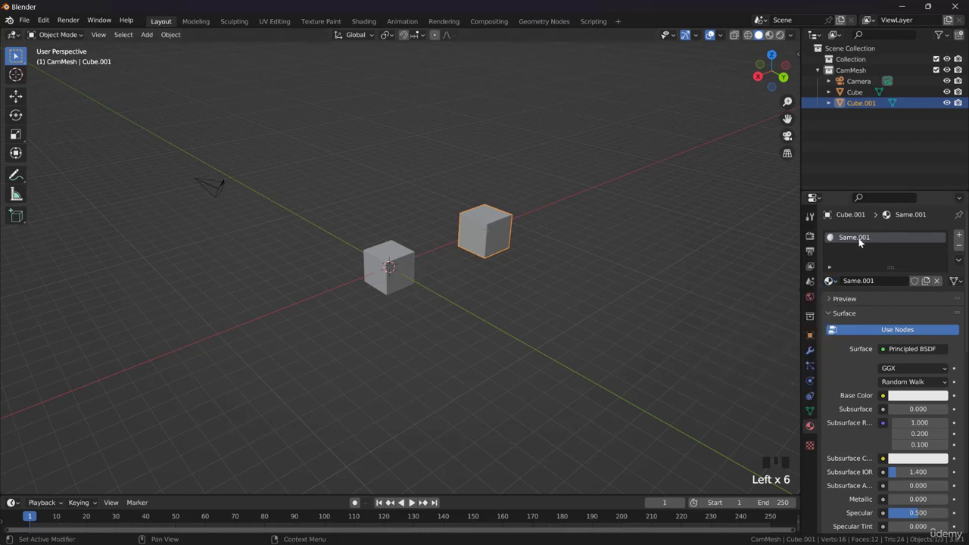
pyautogui.click(396, 264)
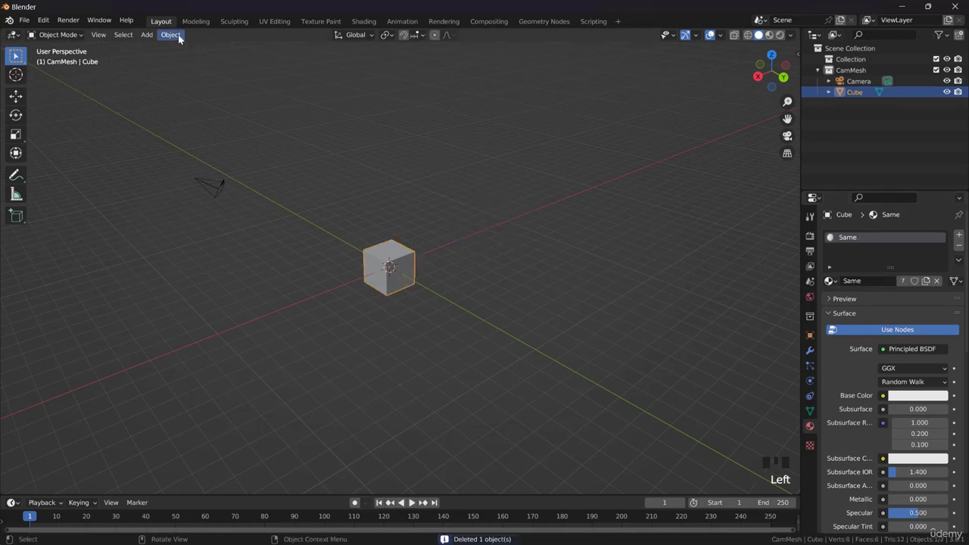
# Examine the Make Local relation options available for the remaining cube.
pyautogui.click(174, 35)
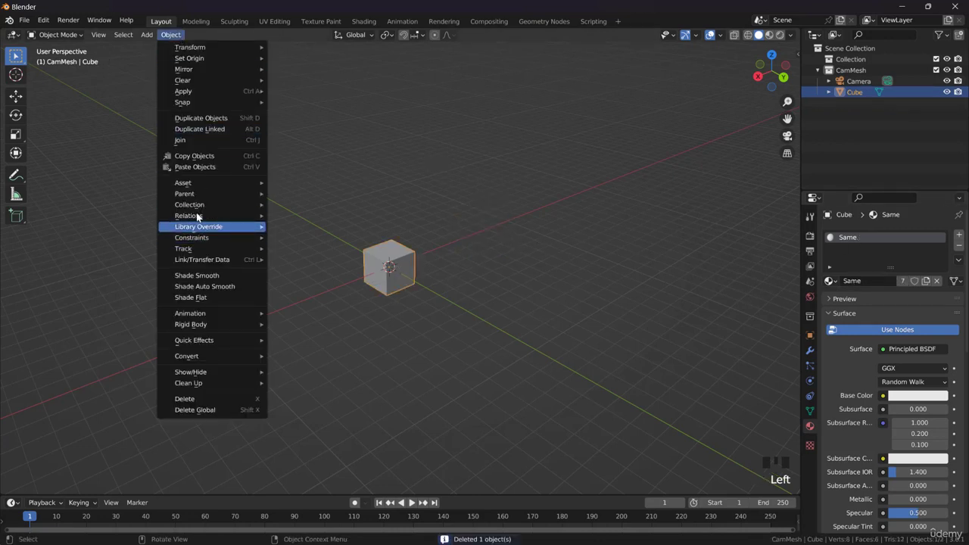
pyautogui.moveTo(227, 216)
pyautogui.moveTo(314, 243)
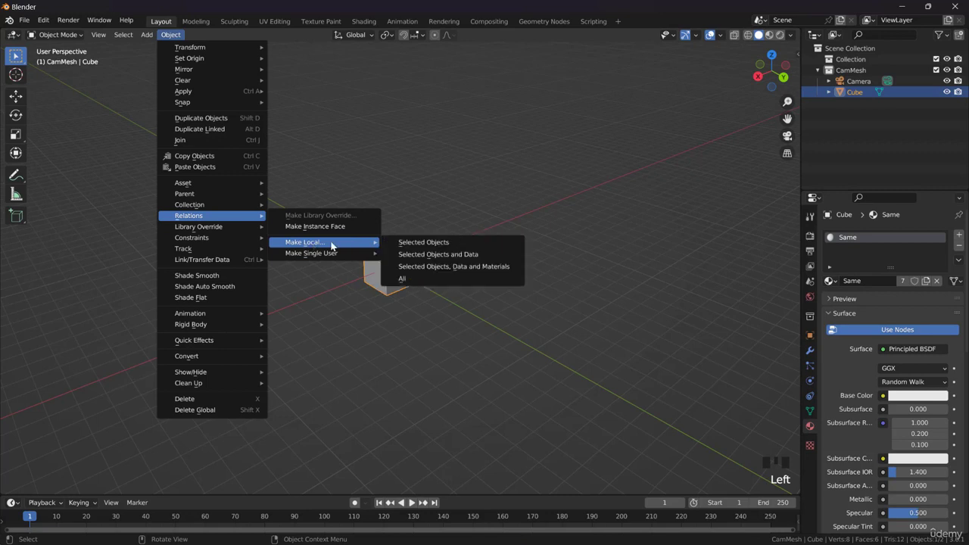
pyautogui.click(420, 278)
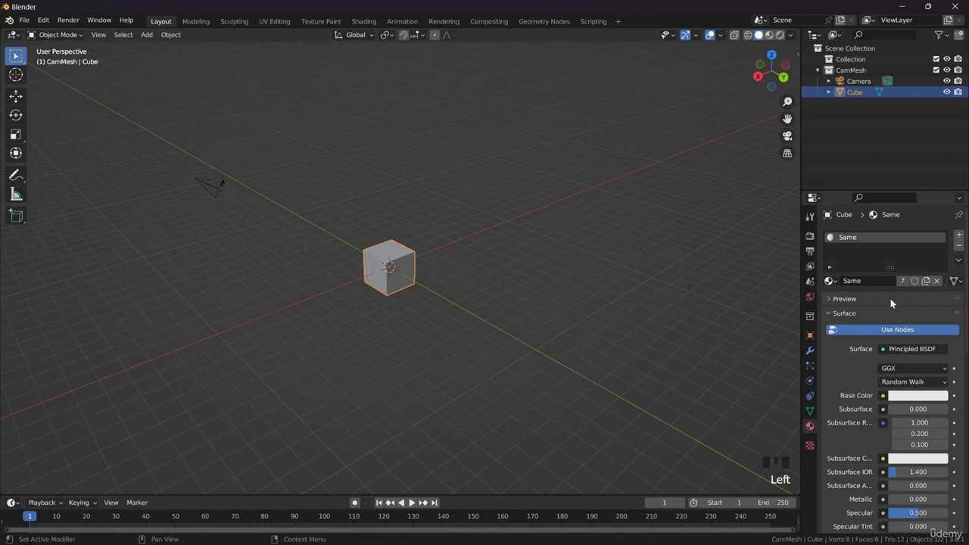
pyautogui.scroll(2, 430, 271)
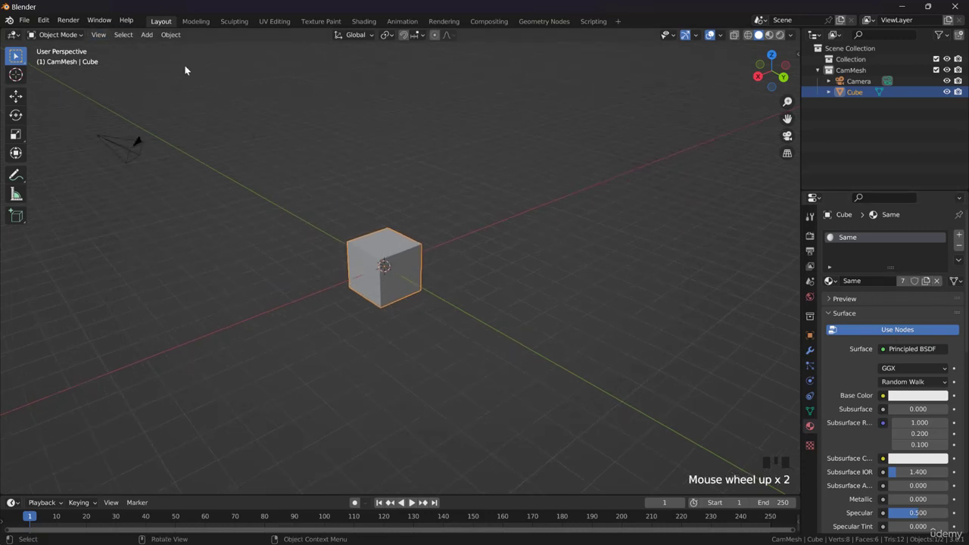
pyautogui.click(176, 38)
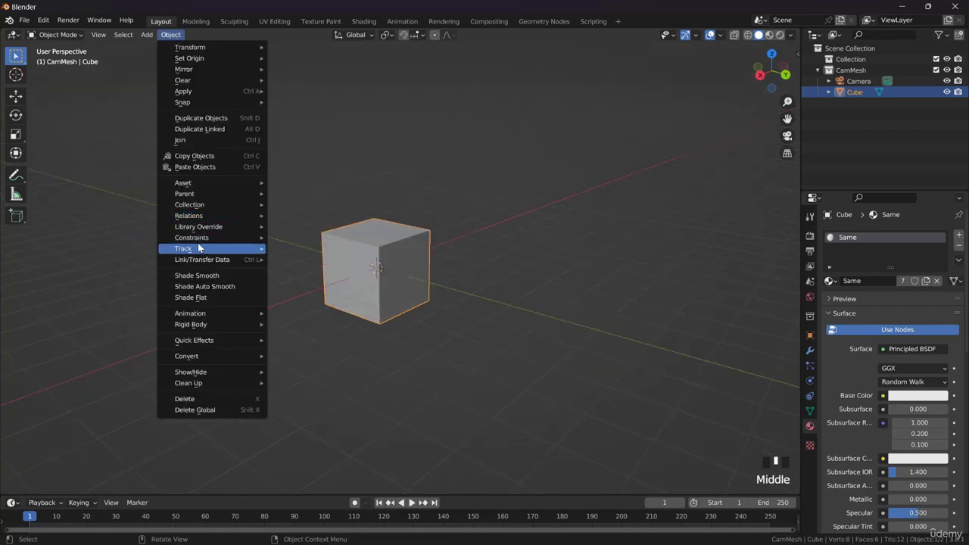
pyautogui.moveTo(193, 217)
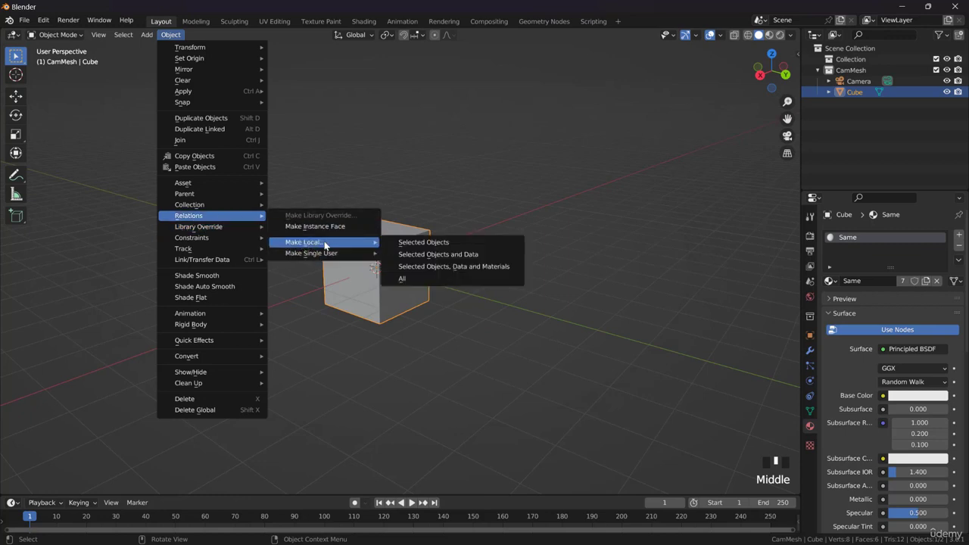
pyautogui.moveTo(309, 246)
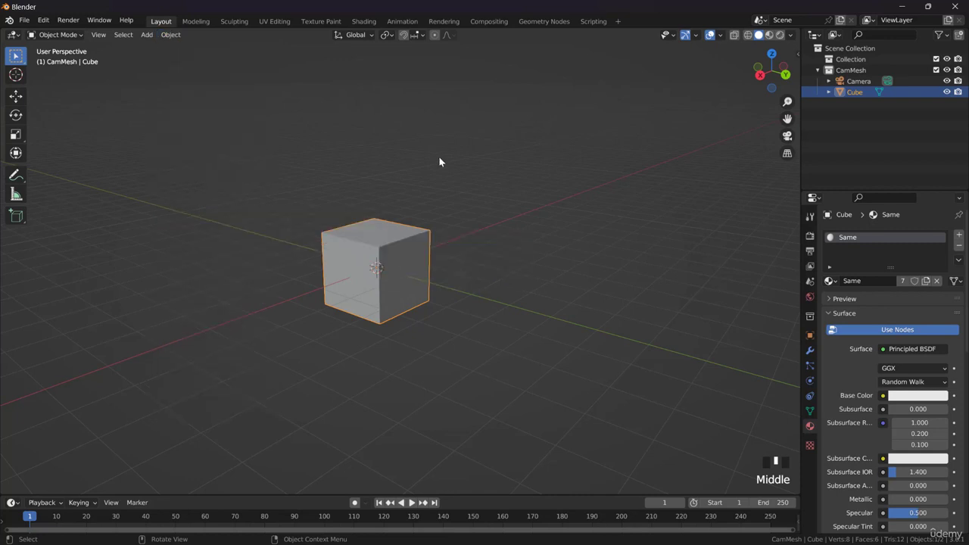
pyautogui.moveTo(475, 245); pyautogui.dragTo(371, 254, button='middle')
pyautogui.scroll(-2, 439, 237)
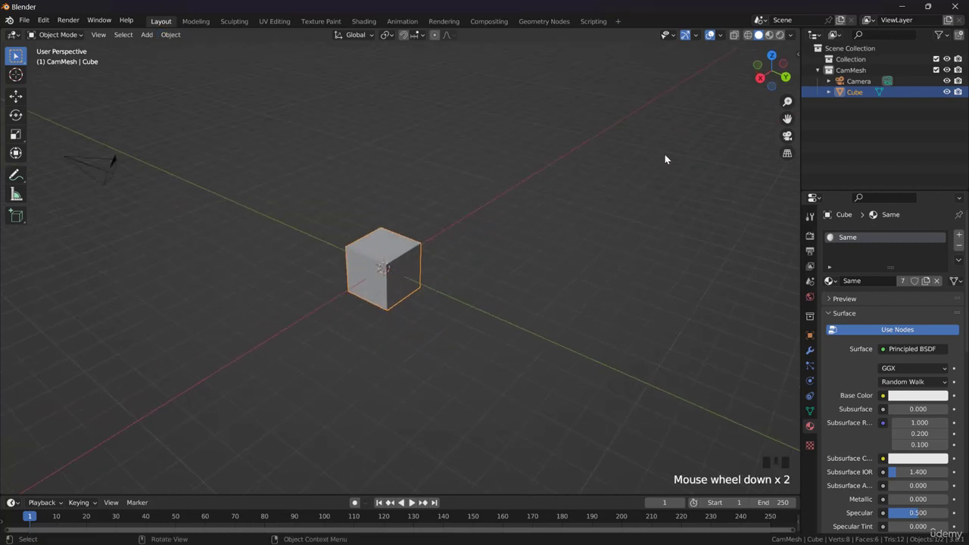
pyautogui.moveTo(425, 231); pyautogui.dragTo(431, 218, button='middle')
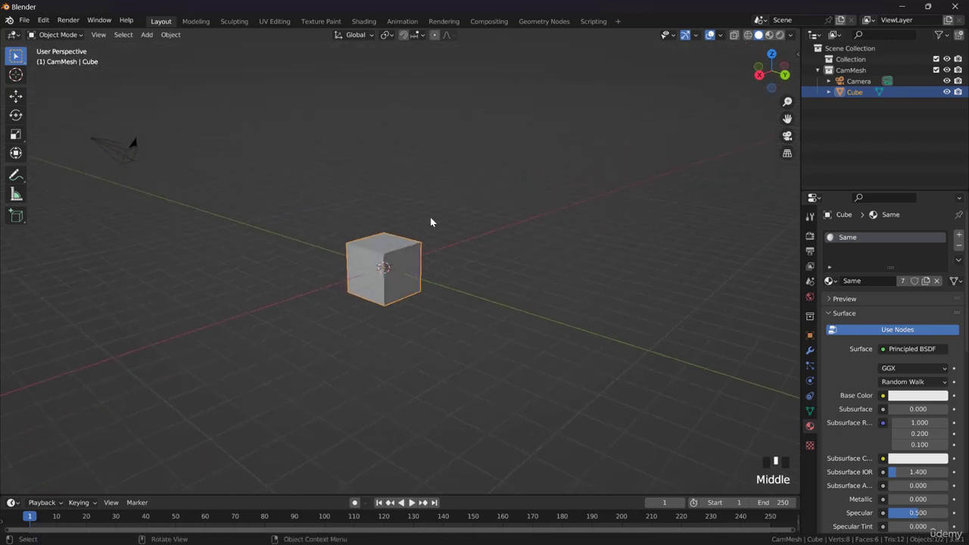
pyautogui.scroll(1, 405, 220)
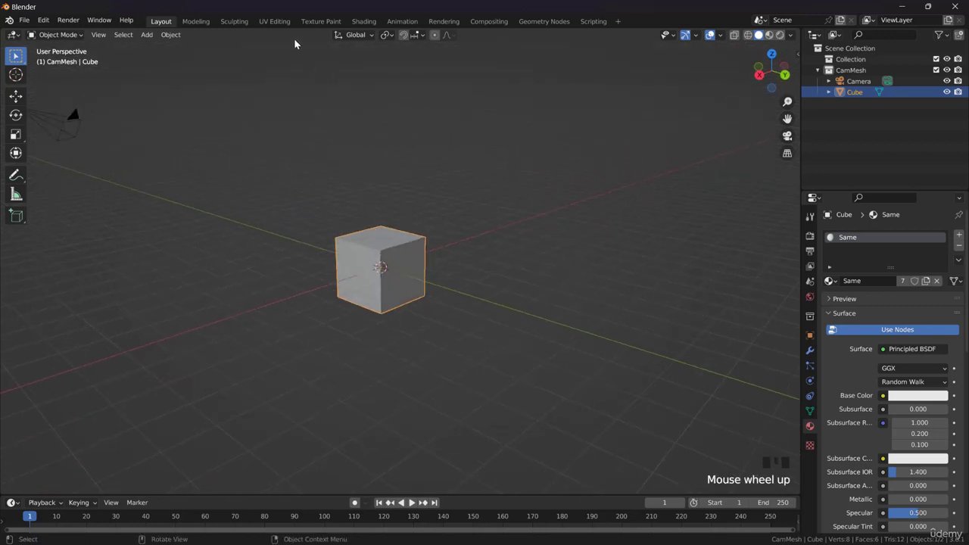
pyautogui.moveTo(379, 156); pyautogui.dragTo(371, 103, button='middle')
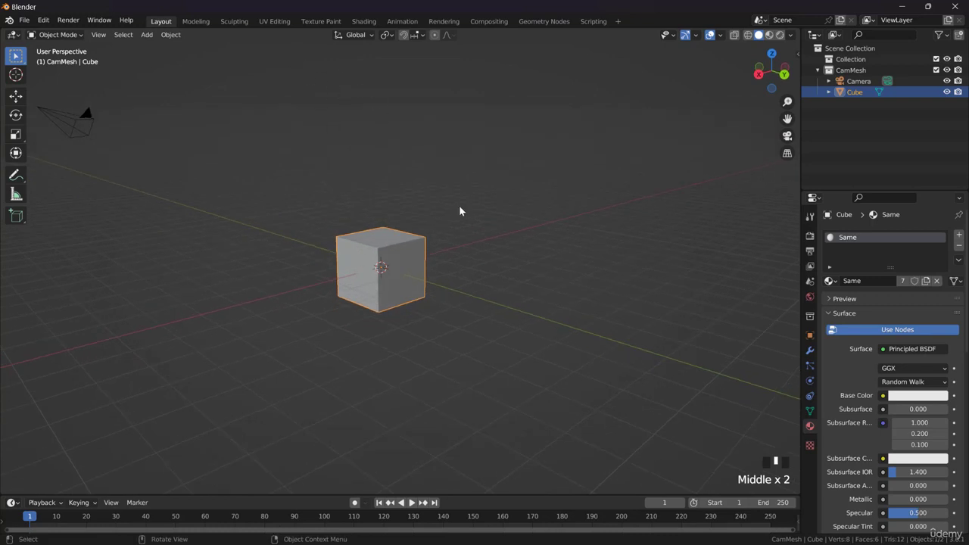
# Link the mesh Cube.005 from SciFiWeapon.blend into the scene.
pyautogui.click(24, 21)
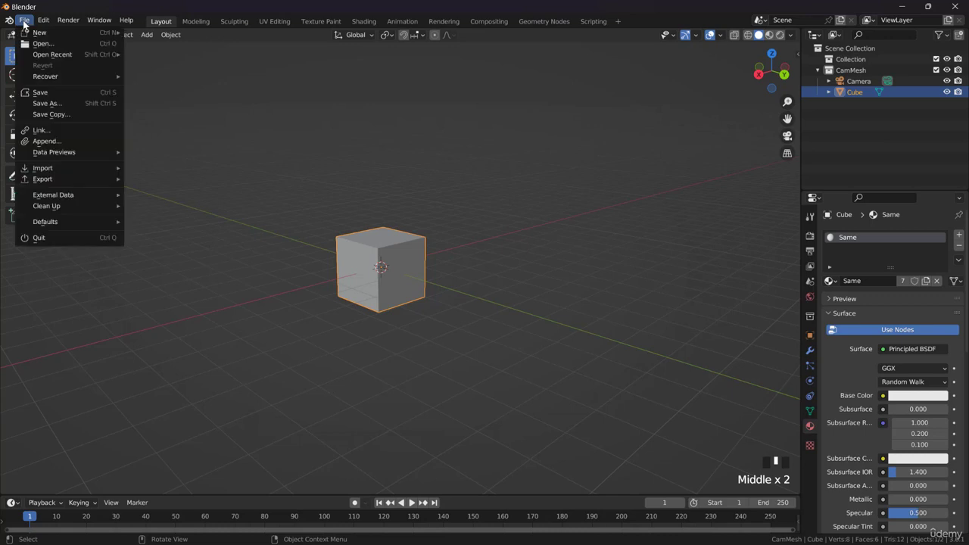
pyautogui.click(56, 134)
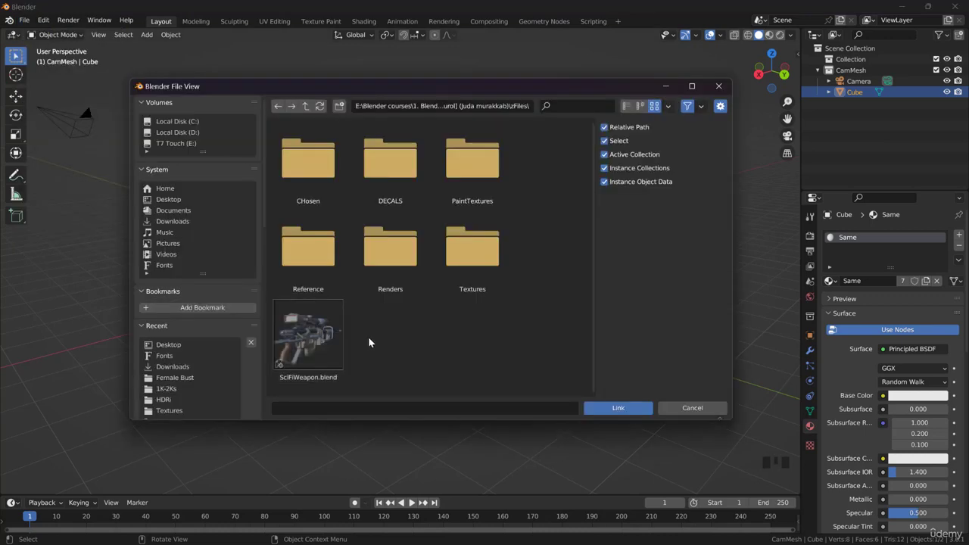
pyautogui.doubleClick(312, 343)
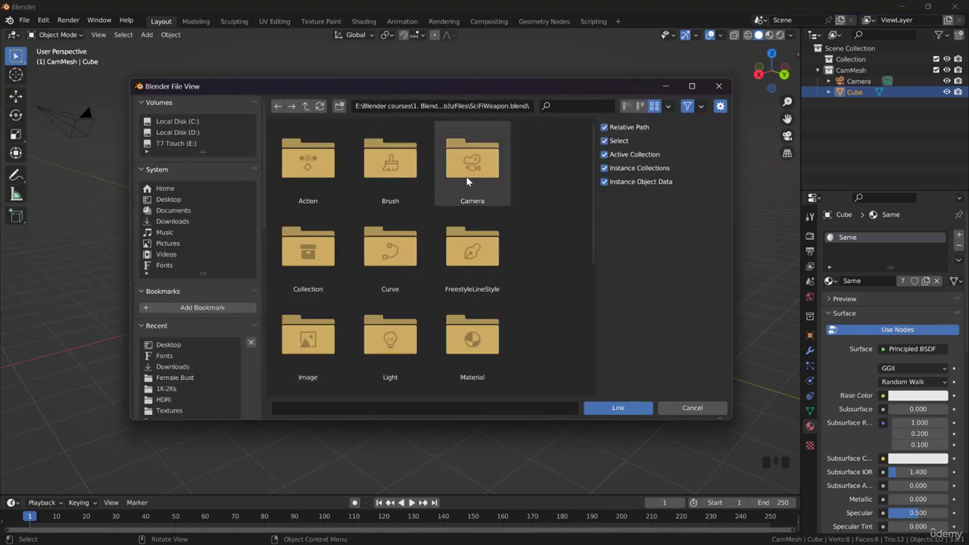
pyautogui.scroll(-2, 467, 197)
pyautogui.scroll(-8, 503, 262)
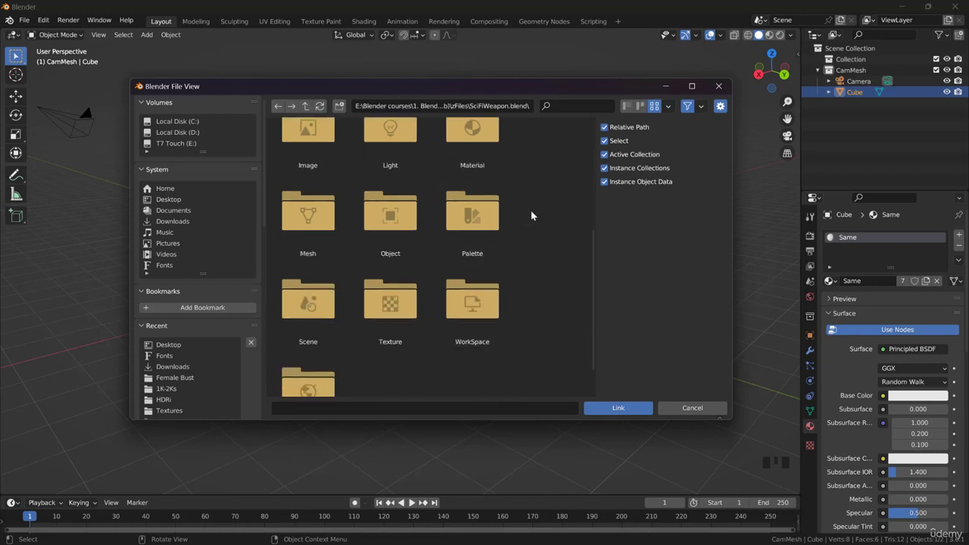
pyautogui.doubleClick(311, 170)
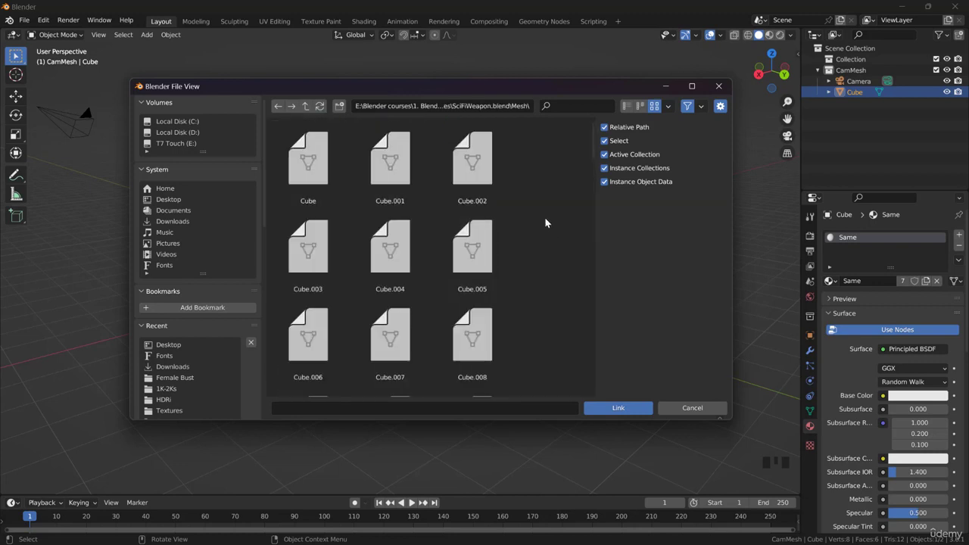
pyautogui.click(474, 258)
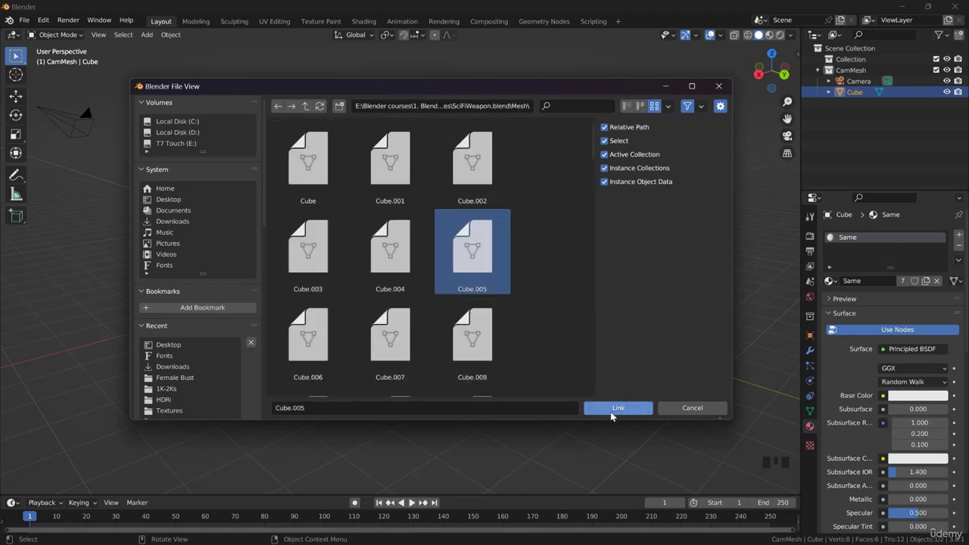
pyautogui.click(615, 408)
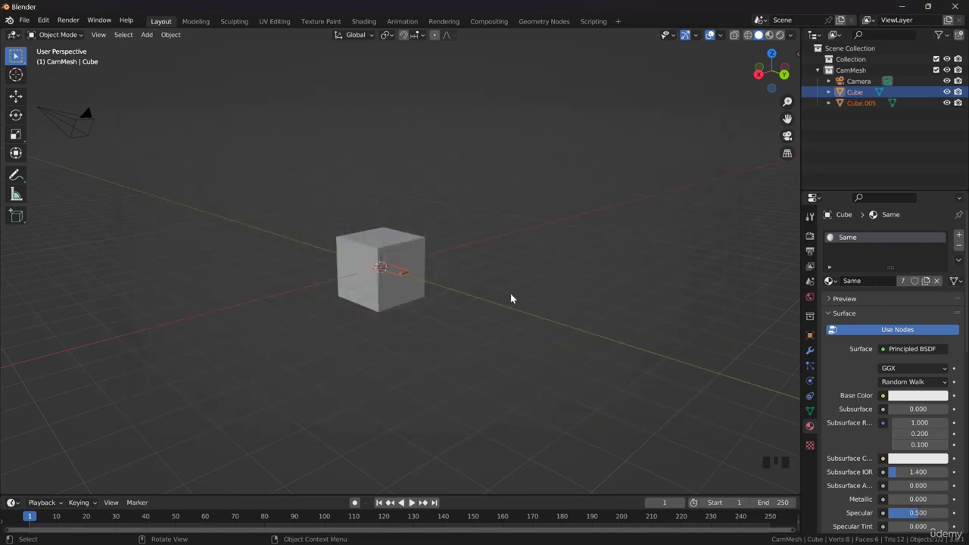
# Select the linked Cube.005 part, move it up and away from the cube, and frame it in the view.
pyautogui.moveTo(510, 298); pyautogui.dragTo(491, 300, button='middle')
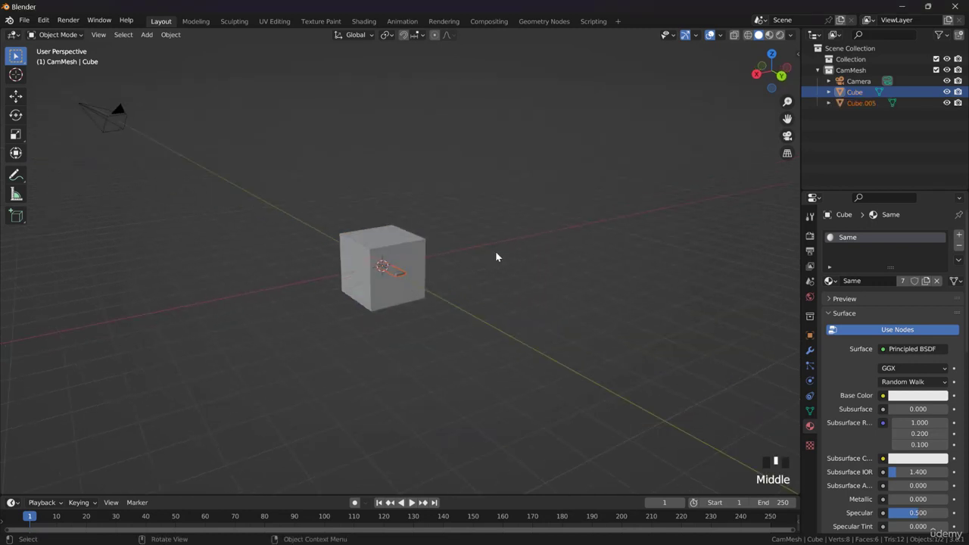
pyautogui.click(398, 275)
pyautogui.click(399, 275)
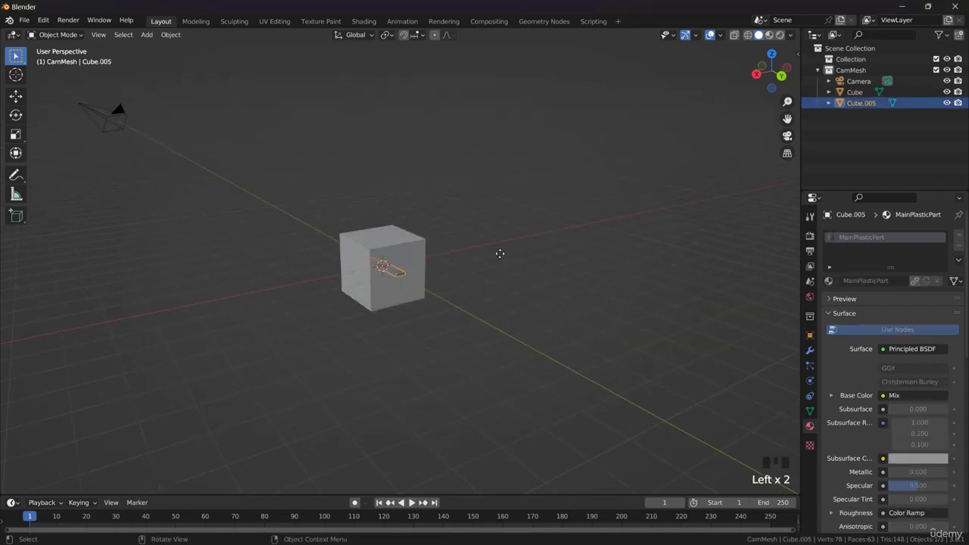
pyautogui.press('g')
pyautogui.click(550, 177)
pyautogui.scroll(2, 550, 177)
pyautogui.press('KP_Decimal')
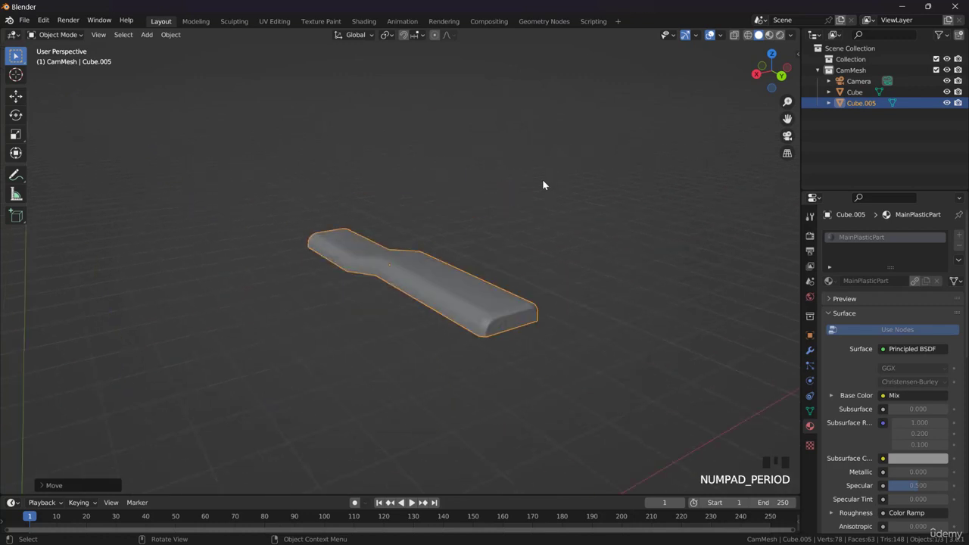
# Try to enter Edit Mode on the linked part, and preview it in Rendered shading before returning to Solid.
pyautogui.moveTo(449, 246)
pyautogui.mouseDown(button='middle')
pyautogui.moveTo(477, 266)
pyautogui.moveTo(395, 276)
pyautogui.moveTo(298, 266)
pyautogui.moveTo(317, 309)
pyautogui.moveTo(480, 298)
pyautogui.moveTo(487, 260)
pyautogui.moveTo(414, 303)
pyautogui.moveTo(413, 268)
pyautogui.mouseUp(button='middle')
pyautogui.press('Tab')
pyautogui.scroll(-3, 454, 291)
pyautogui.press('z')
pyautogui.click(405, 193)
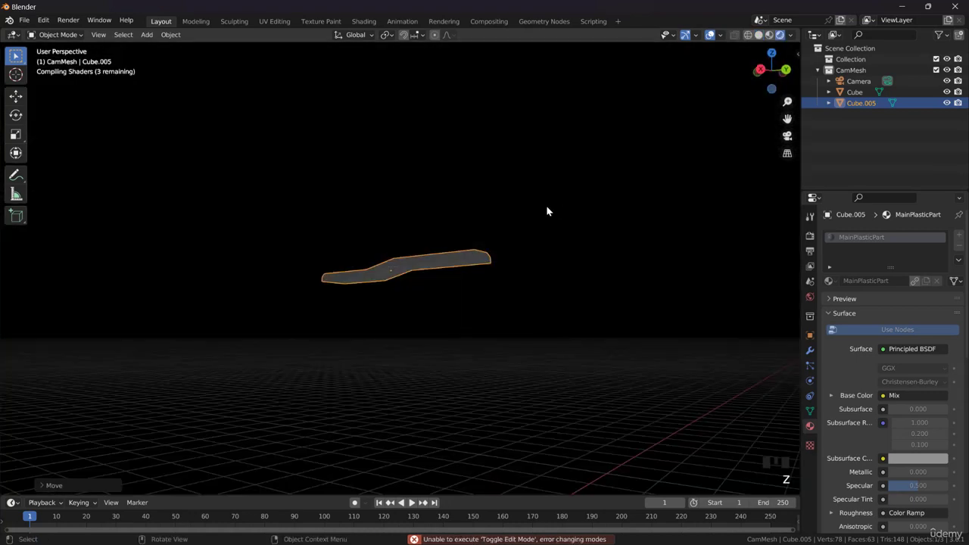
pyautogui.press('z')
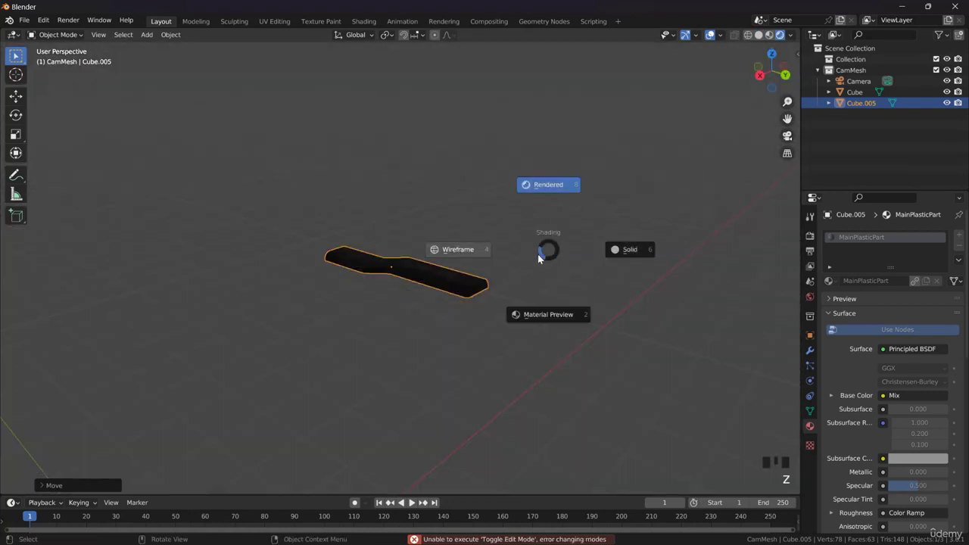
pyautogui.click(676, 257)
pyautogui.scroll(2, 487, 279)
pyautogui.moveTo(488, 279); pyautogui.dragTo(494, 303, button='middle')
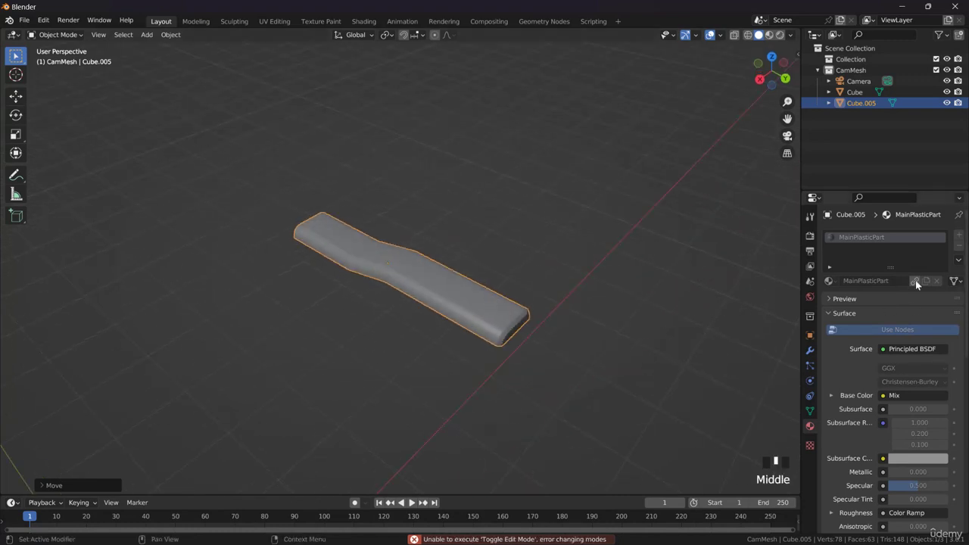
# Make the linked Cube.005 part local through the object relations.
pyautogui.scroll(-5, 367, 338)
pyautogui.moveTo(325, 346); pyautogui.dragTo(330, 311, button='middle')
pyautogui.scroll(-3, 363, 303)
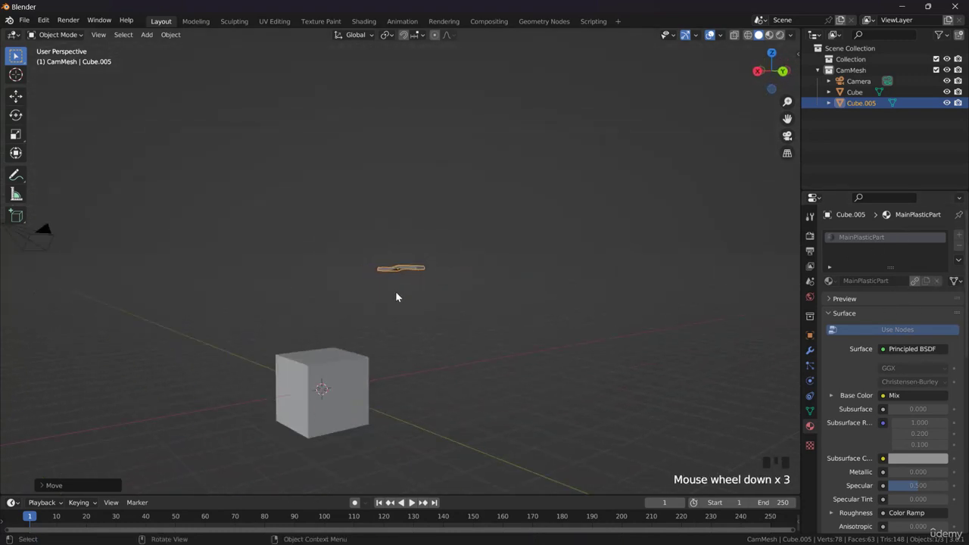
pyautogui.moveTo(396, 294); pyautogui.dragTo(484, 292, button='middle')
pyautogui.click(408, 274)
pyautogui.click(408, 271)
pyautogui.scroll(3, 380, 265)
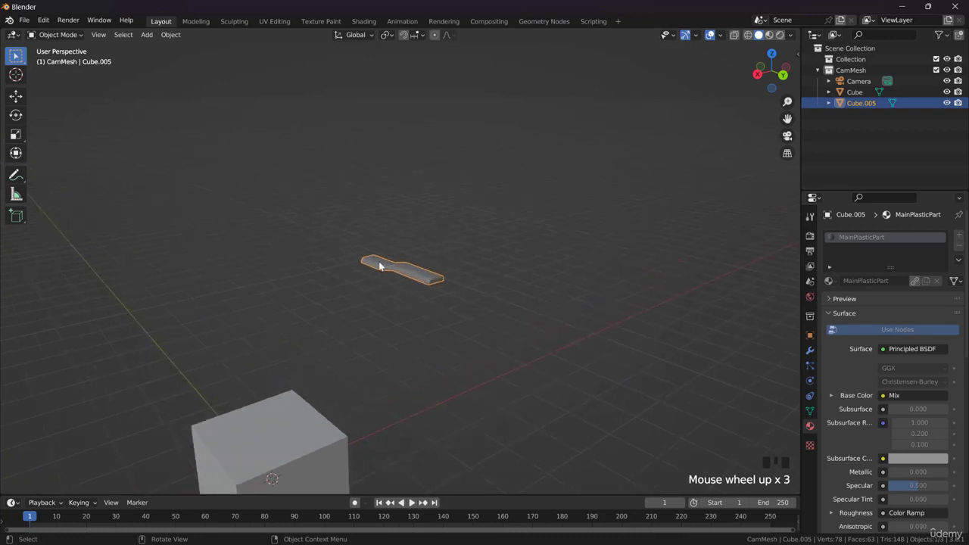
pyautogui.click(173, 36)
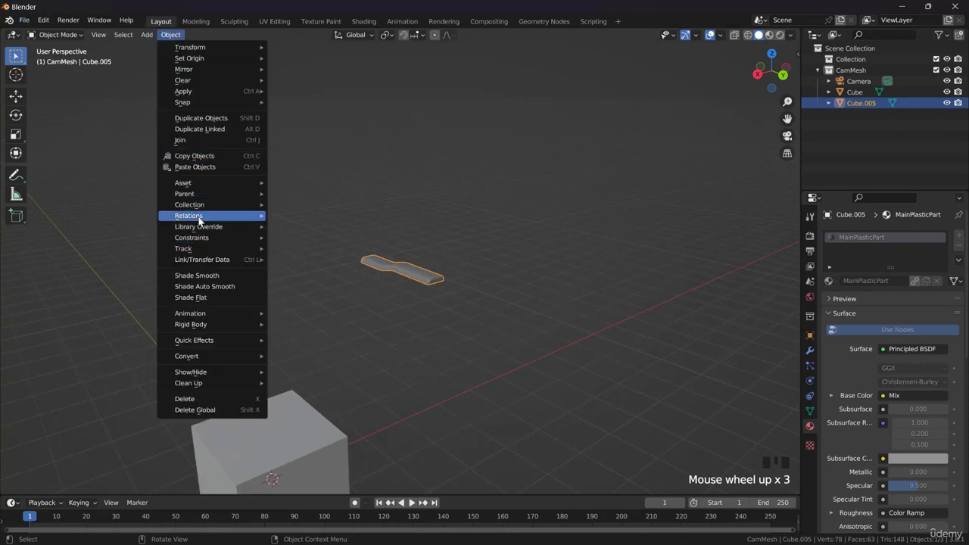
pyautogui.moveTo(212, 216)
pyautogui.moveTo(326, 242)
pyautogui.click(424, 279)
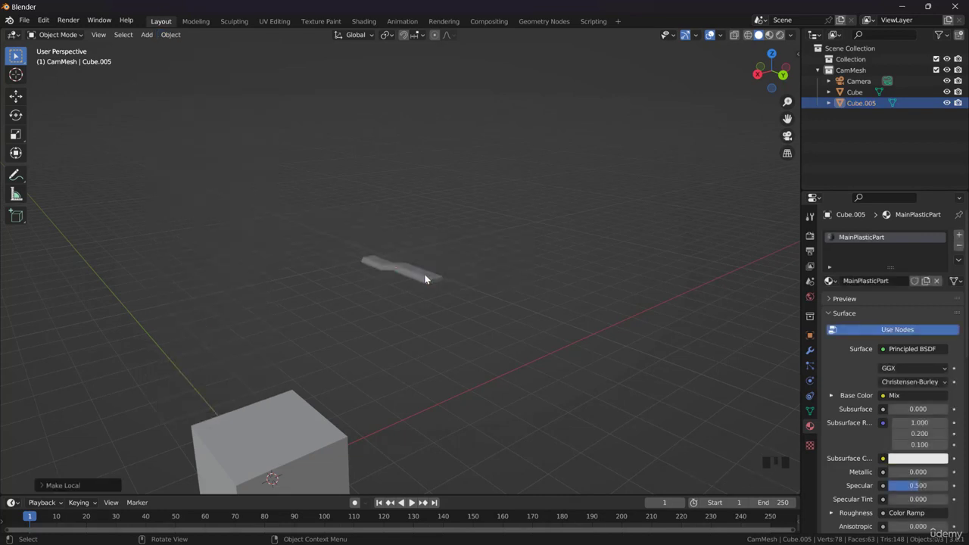
# Enter Edit Mode on the local part, select the vertices at one end, try moving them, and return to Object Mode.
pyautogui.doubleClick(407, 280)
pyautogui.press('Tab')
pyautogui.scroll(5, 450, 266)
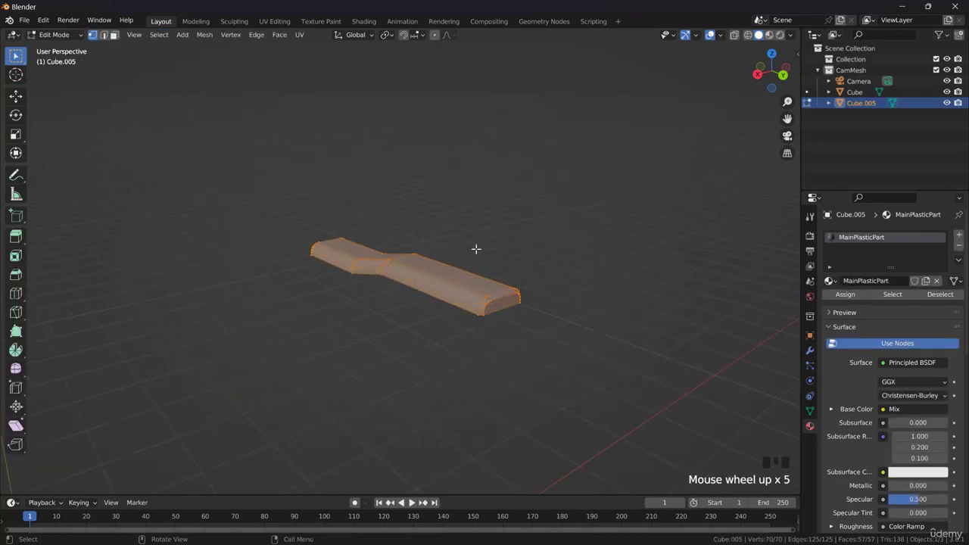
pyautogui.moveTo(476, 249); pyautogui.dragTo(436, 270, button='middle')
pyautogui.moveTo(436, 270); pyautogui.dragTo(569, 338)
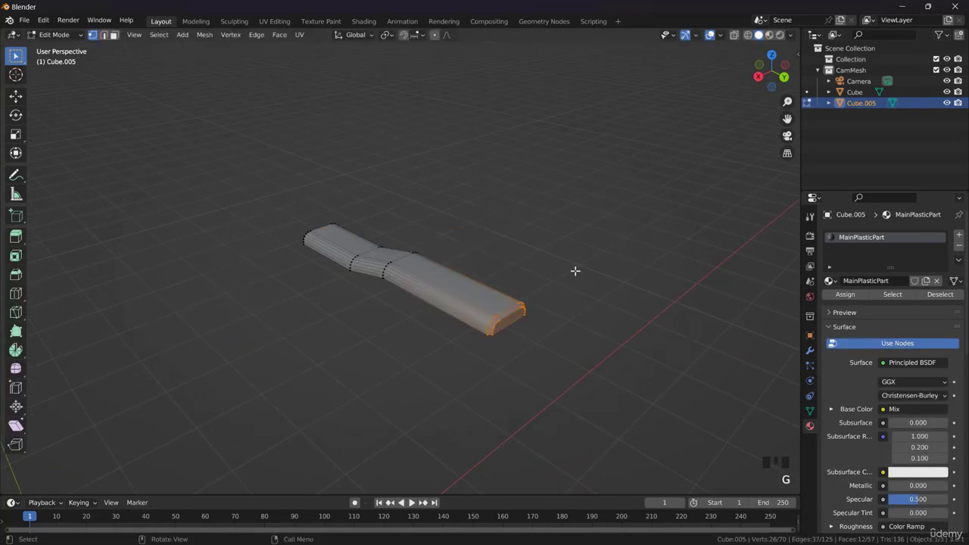
pyautogui.scroll(-3, 507, 252)
pyautogui.press('Tab')
# Delete the Cube.005 part and select the original cube.
pyautogui.click(416, 280)
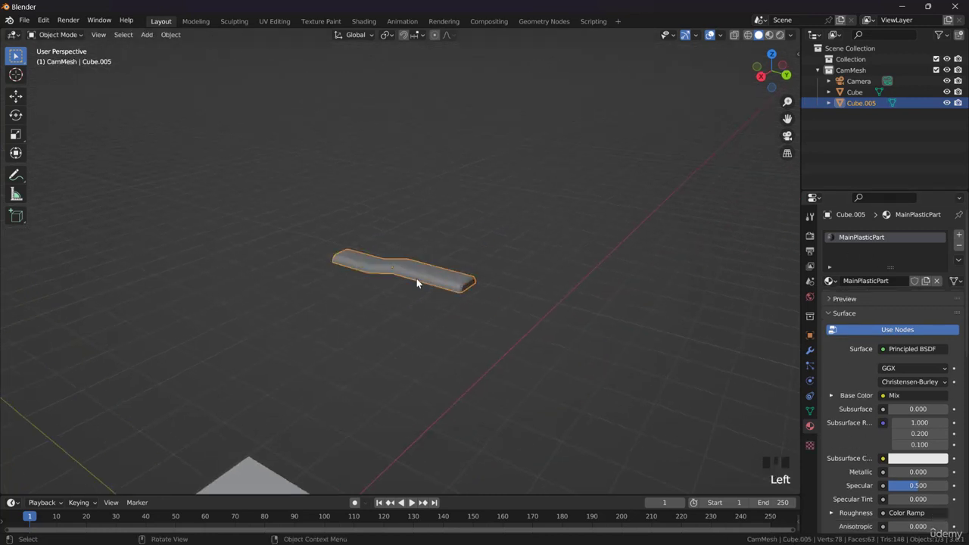
pyautogui.press('Delete')
pyautogui.scroll(-5, 416, 278)
pyautogui.click(352, 301)
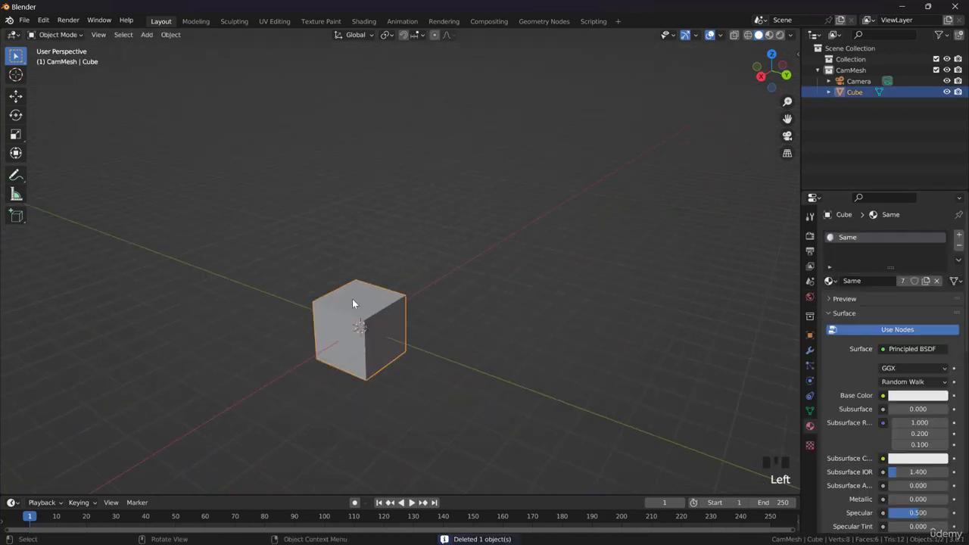
pyautogui.moveTo(291, 256); pyautogui.dragTo(406, 269, button='middle')
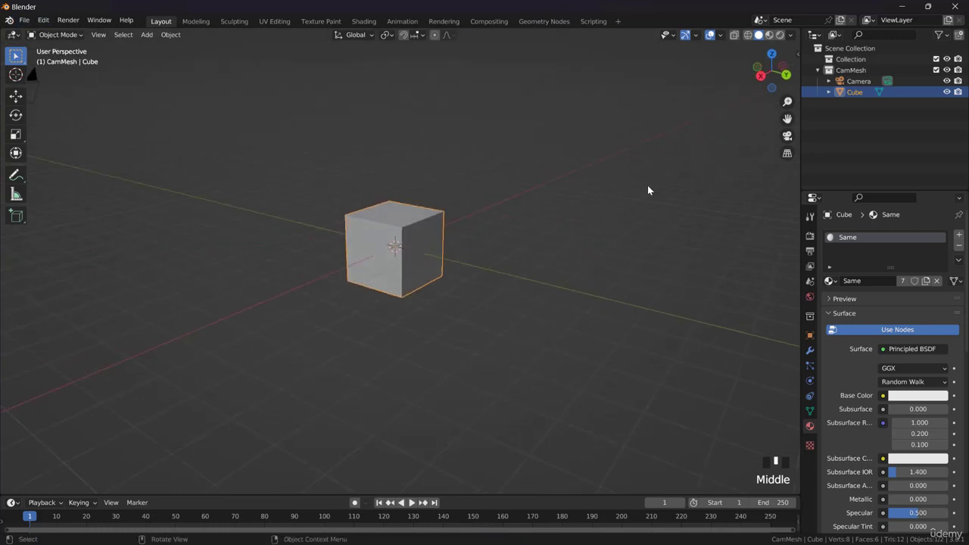
pyautogui.click(170, 35)
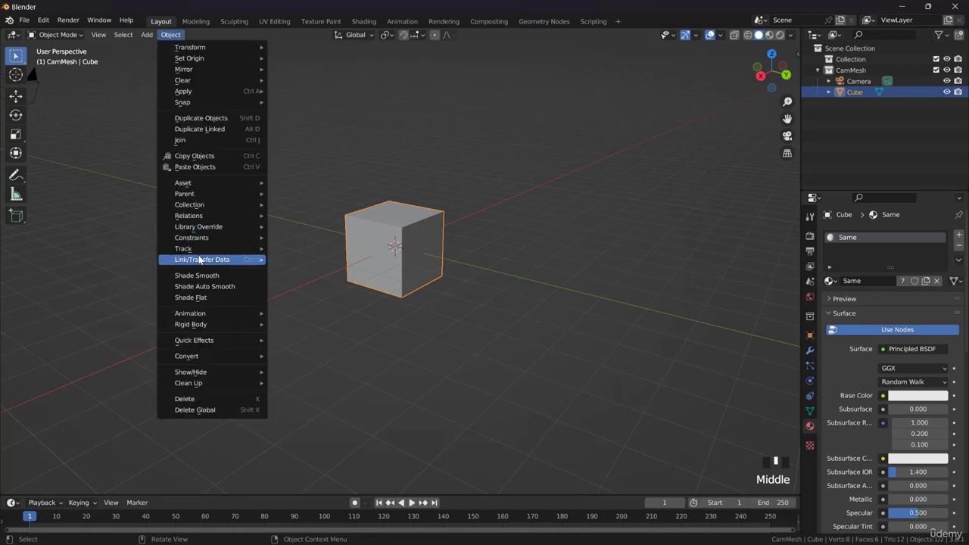
pyautogui.moveTo(199, 259)
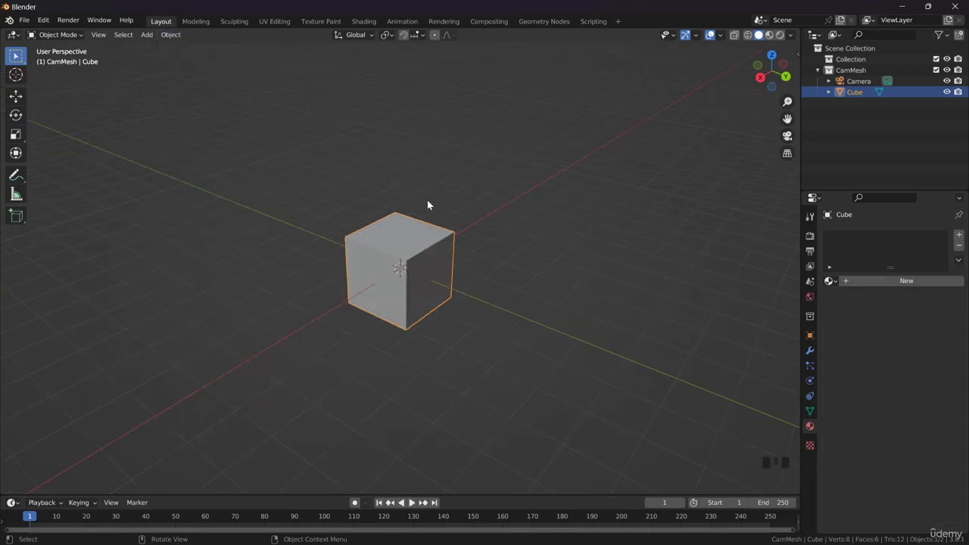
pyautogui.moveTo(427, 200); pyautogui.dragTo(470, 219, button='middle')
pyautogui.scroll(-2, 447, 245)
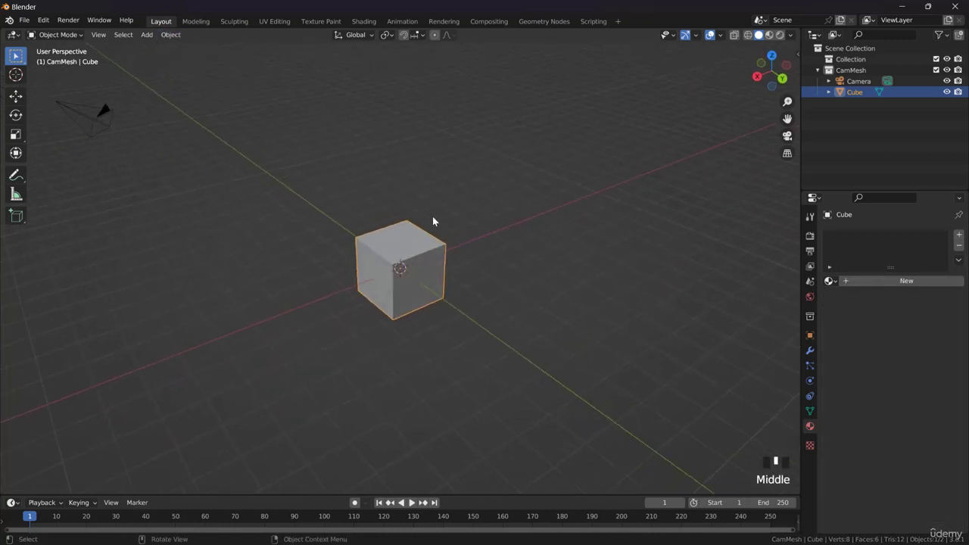
pyautogui.click(170, 35)
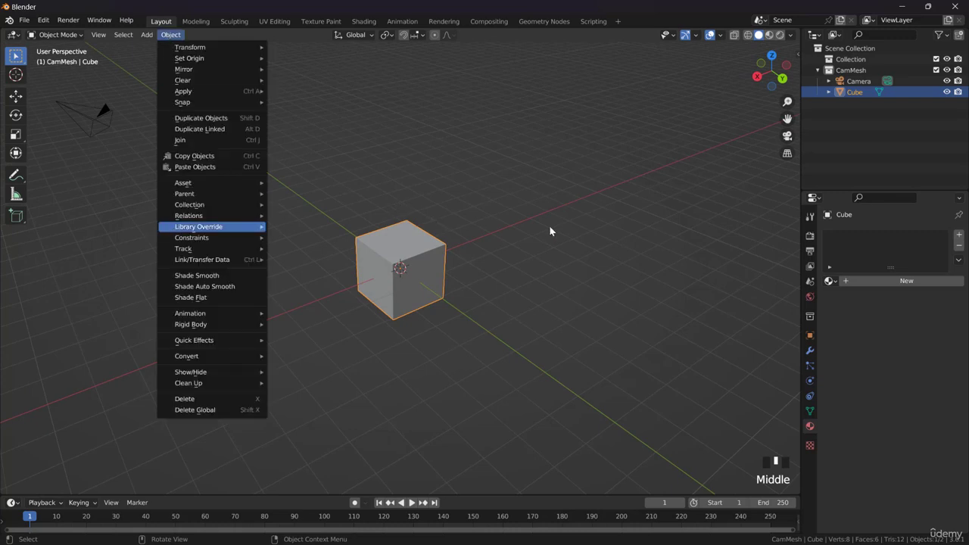
pyautogui.moveTo(508, 218); pyautogui.dragTo(477, 240, button='middle')
# Add a cylinder mesh and move it behind the cube so the two objects stand apart.
pyautogui.hotkey('shift', 'a')
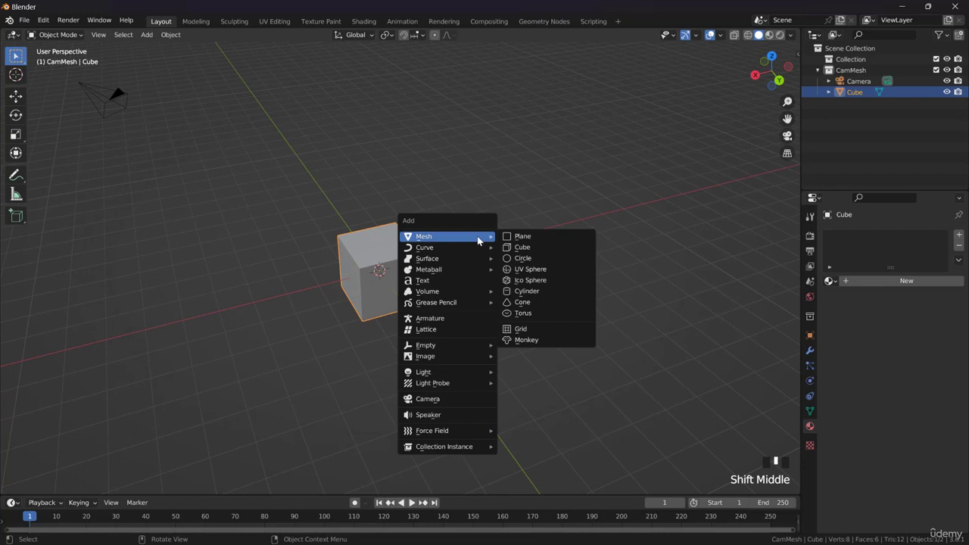
pyautogui.click(528, 291)
pyautogui.moveTo(464, 274); pyautogui.dragTo(468, 281, button='middle')
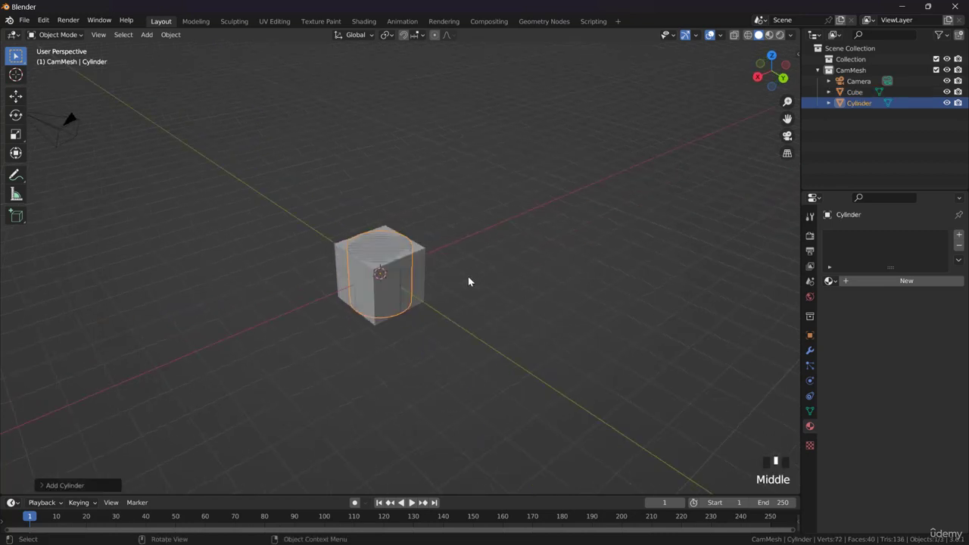
pyautogui.press('g')
pyautogui.click(611, 248)
pyautogui.moveTo(526, 250); pyautogui.dragTo(539, 233, button='middle')
# Switch the selection between the cube and the cylinder, ending with only the cylinder selected.
pyautogui.click(415, 246)
pyautogui.click(503, 246)
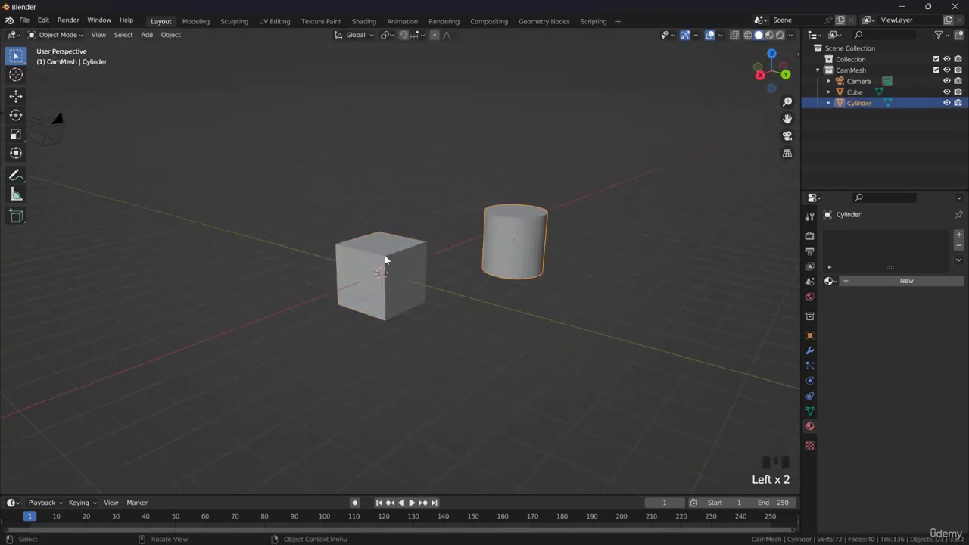
pyautogui.click(385, 260)
pyautogui.click(482, 237)
pyautogui.click(387, 258)
pyautogui.scroll(2, 566, 217)
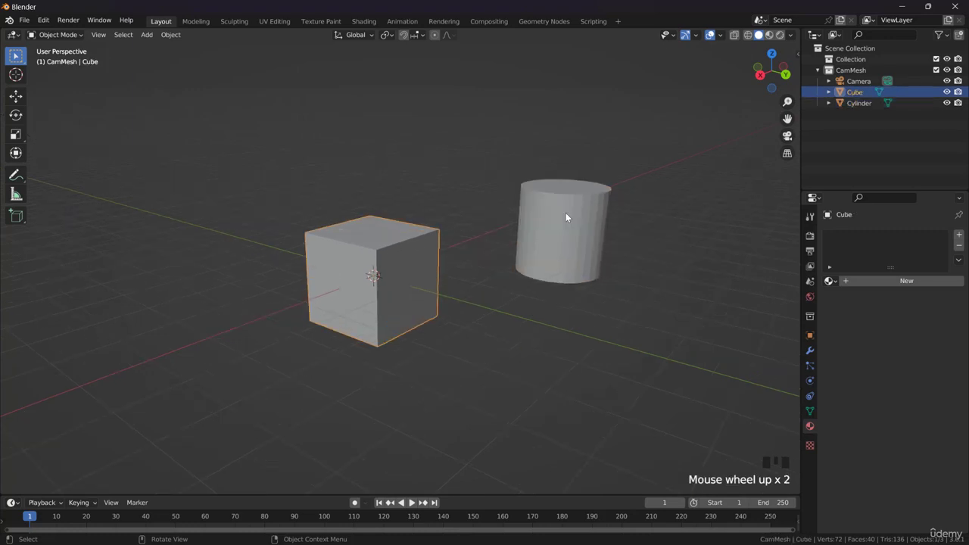
pyautogui.moveTo(565, 218); pyautogui.dragTo(580, 209, button='middle')
pyautogui.click(577, 200)
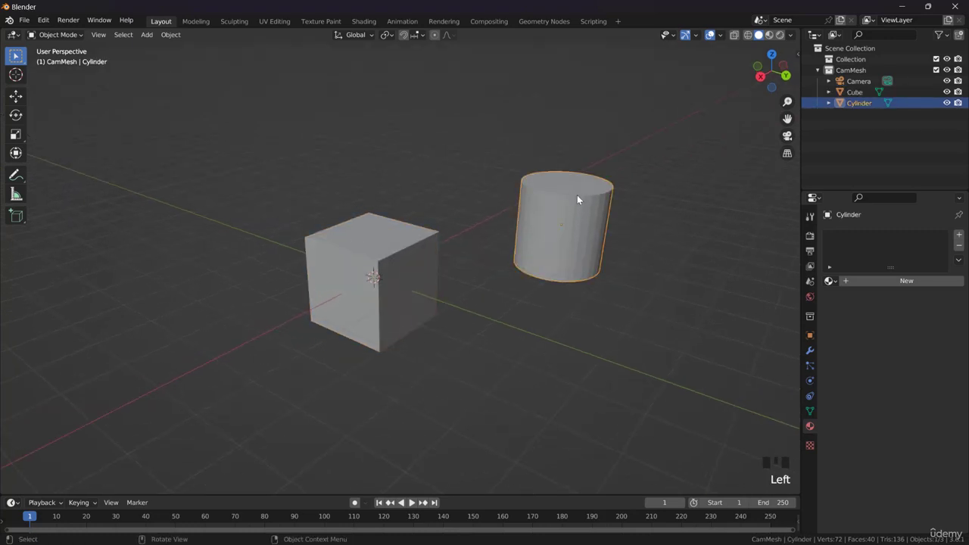
# Assign the existing material Same to the cylinder and the existing material MainPlasticPart to the cube.
pyautogui.click(830, 281)
pyautogui.click(731, 309)
pyautogui.click(379, 300)
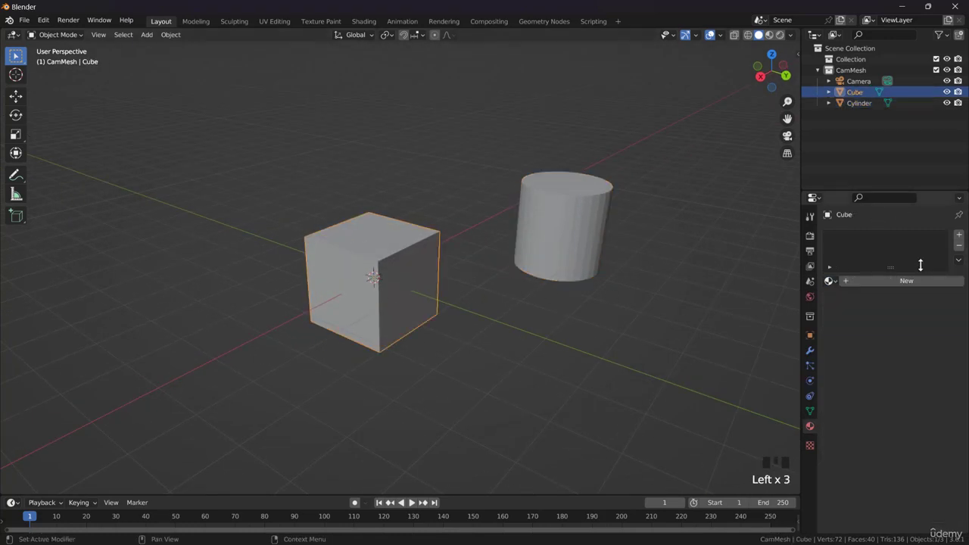
pyautogui.click(830, 281)
pyautogui.click(742, 308)
pyautogui.scroll(-2, 614, 244)
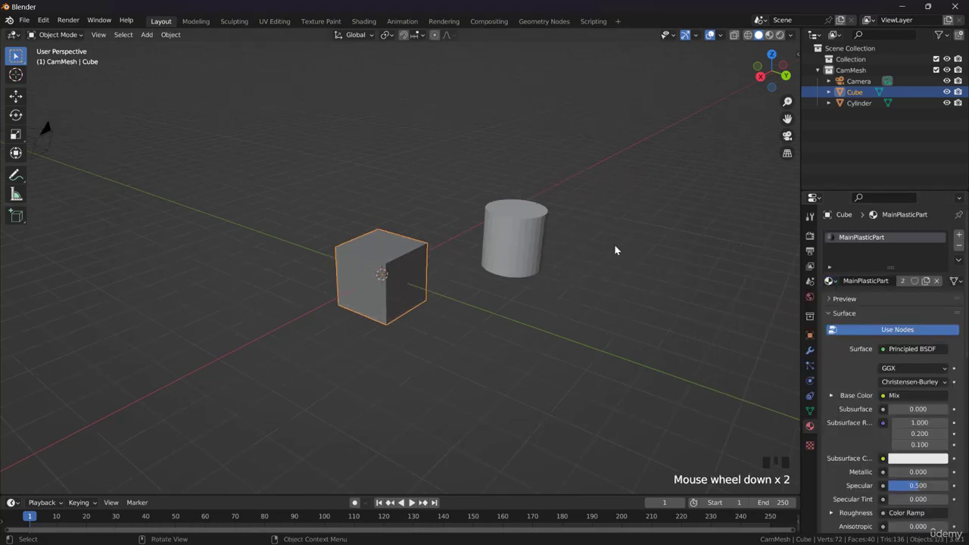
# Compare the materials assigned to the cylinder and the cube by selecting each object in turn.
pyautogui.click(515, 245)
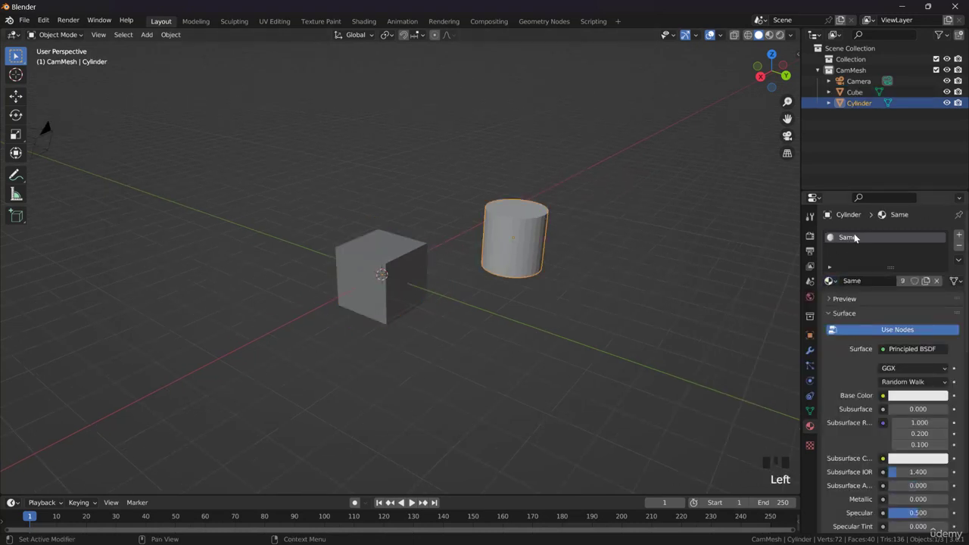
pyautogui.click(396, 266)
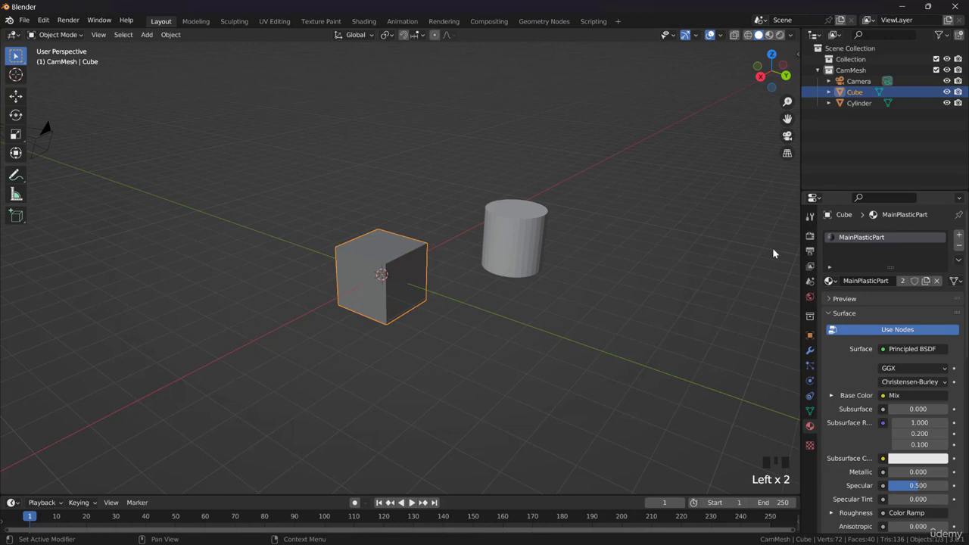
pyautogui.scroll(2, 481, 238)
pyautogui.moveTo(480, 237)
pyautogui.mouseDown(button='middle')
pyautogui.moveTo(585, 242)
pyautogui.moveTo(484, 247)
pyautogui.mouseUp(button='middle')
pyautogui.scroll(-3, 576, 258)
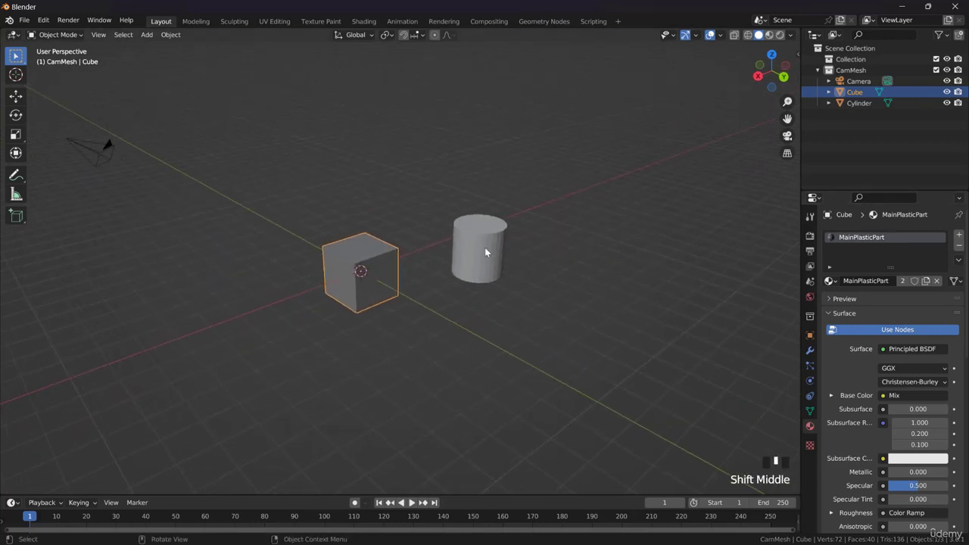
pyautogui.click(484, 251)
pyautogui.moveTo(359, 264); pyautogui.dragTo(335, 154, button='middle')
pyautogui.scroll(4, 483, 243)
# Try linking the cylinder's object data to the cube, with the cylinder as the active object, and undo it.
pyautogui.click(353, 298)
pyautogui.scroll(-2, 392, 294)
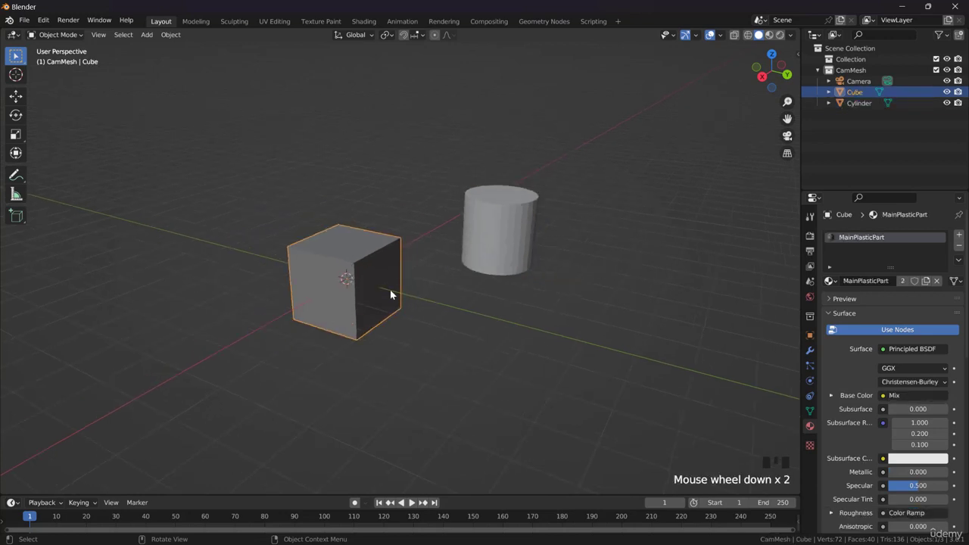
pyautogui.keyDown('shift'); pyautogui.click(500, 215); pyautogui.keyUp('shift')
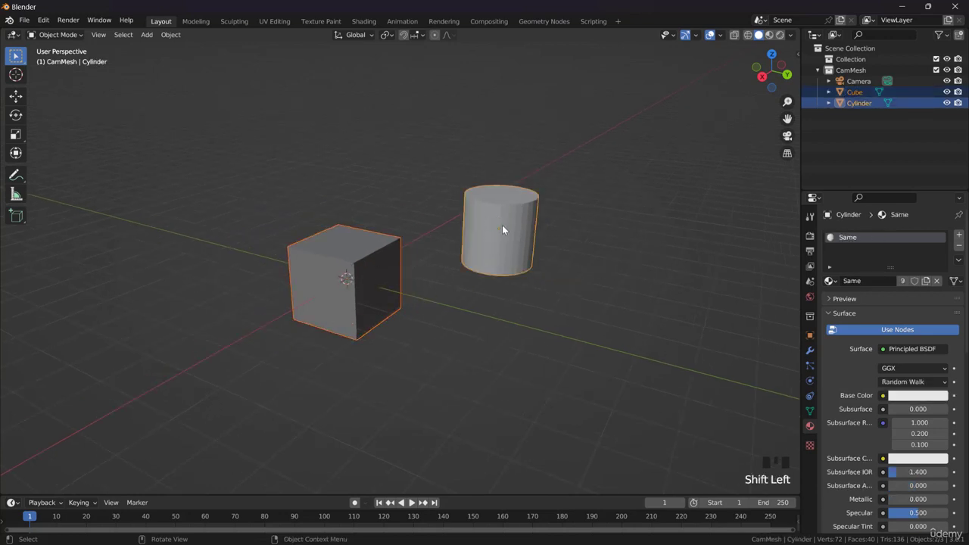
pyautogui.hotkey('ctrl', 'l')
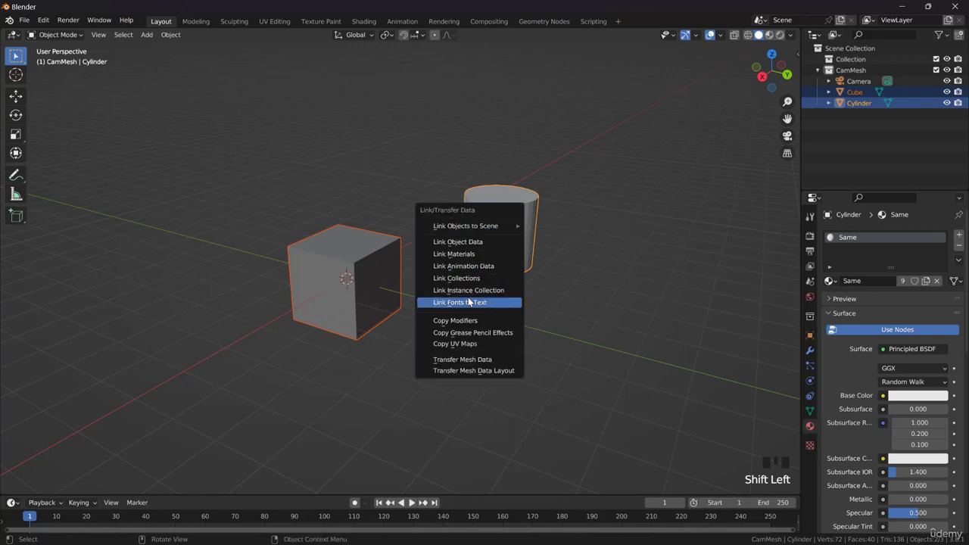
pyautogui.click(454, 241)
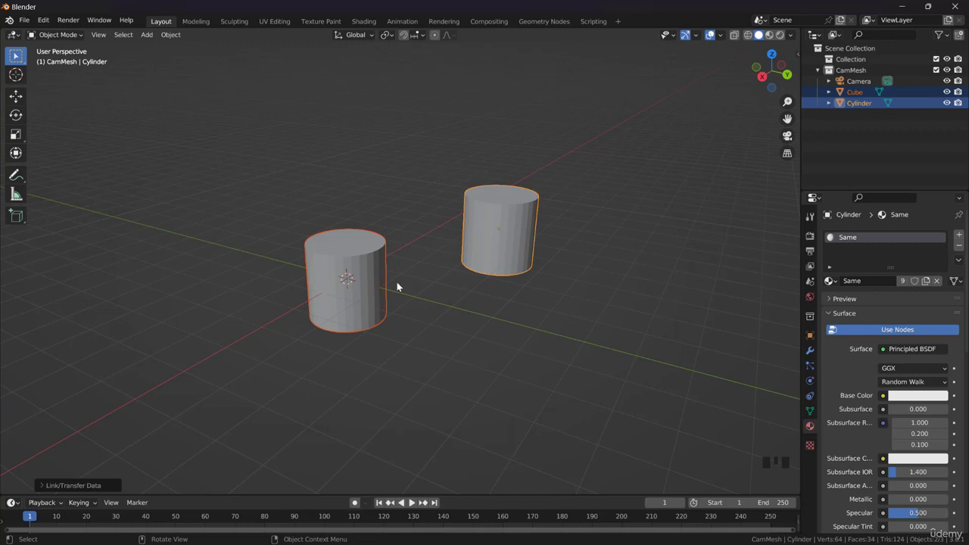
pyautogui.hotkey('ctrl', 'z')
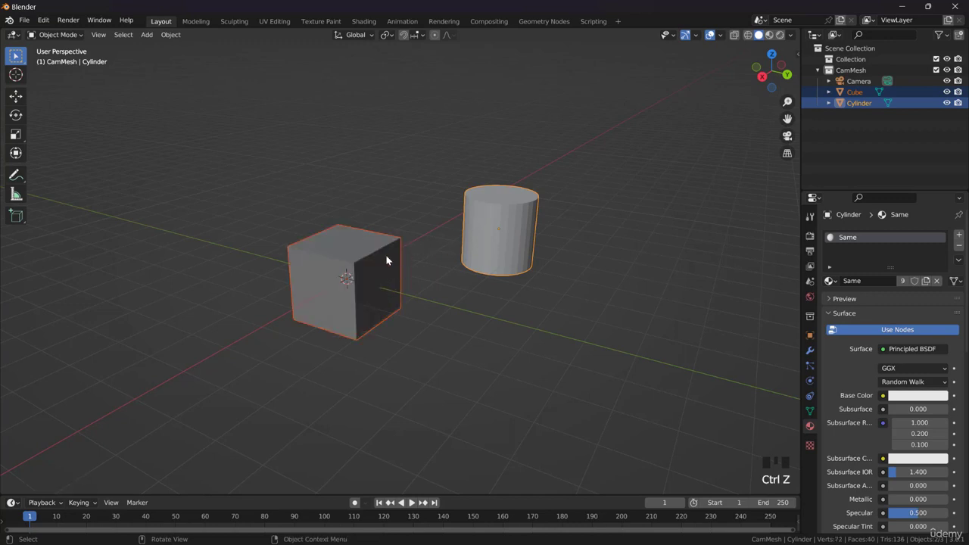
# Try linking the cylinder's material to the cube, with the cylinder as the active object, and undo it.
pyautogui.click(385, 254)
pyautogui.click(516, 212)
pyautogui.click(380, 270)
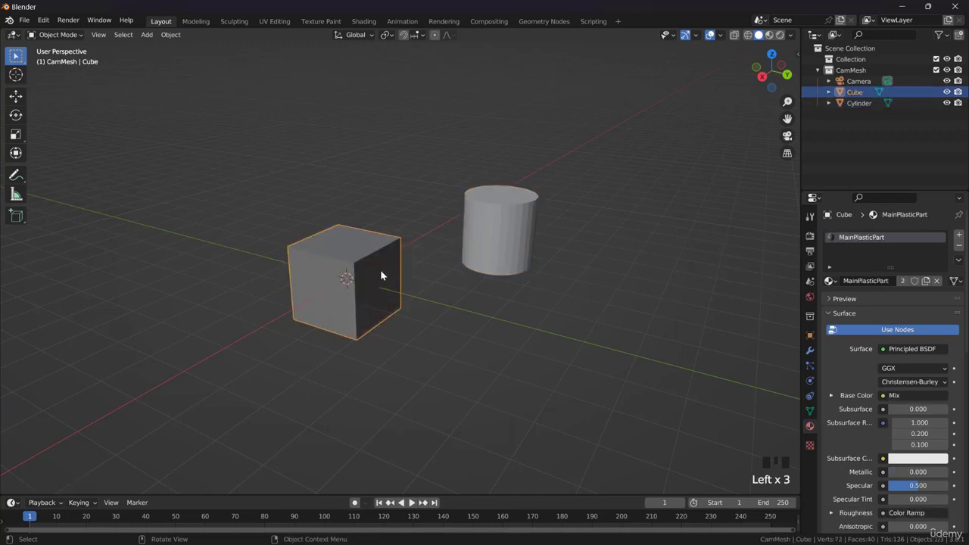
pyautogui.keyDown('shift'); pyautogui.click(513, 215); pyautogui.keyUp('shift')
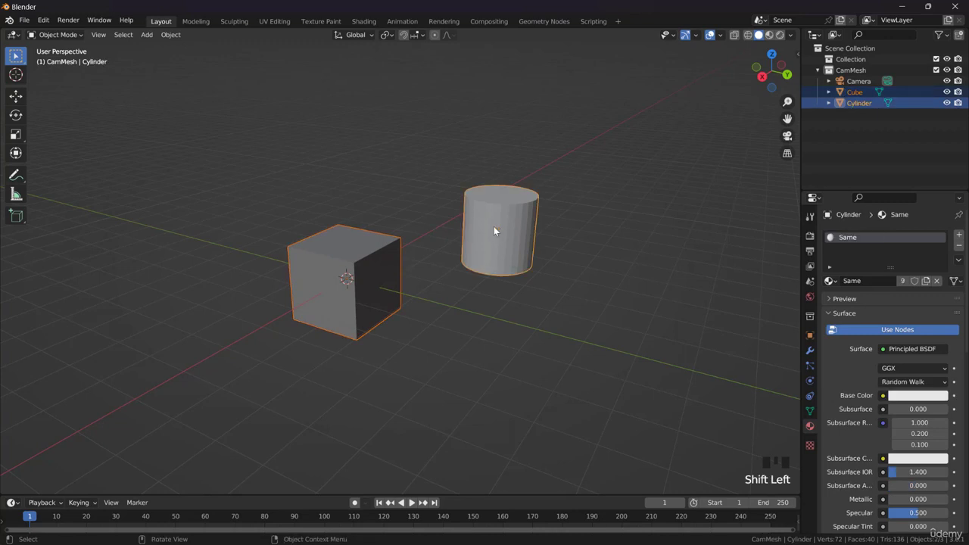
pyautogui.hotkey('ctrl', 'l')
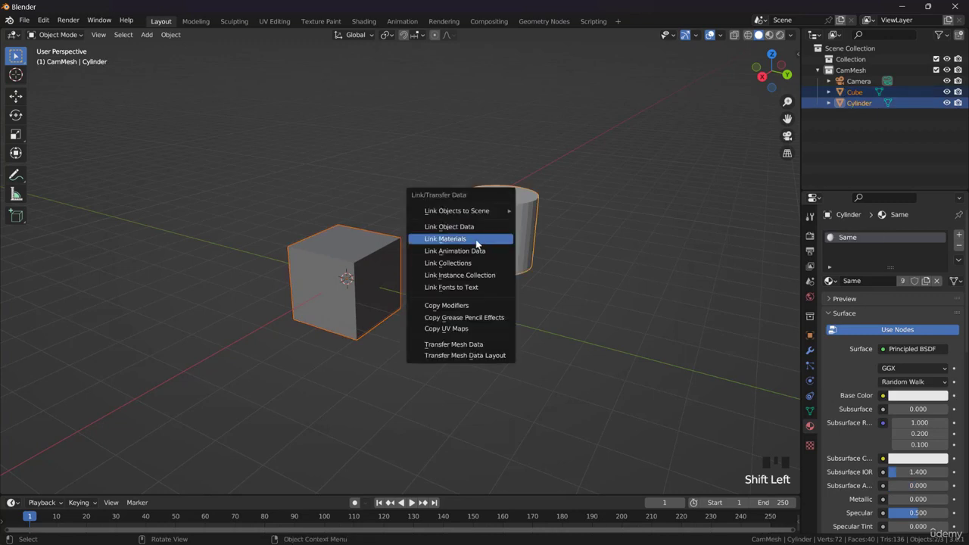
pyautogui.click(475, 239)
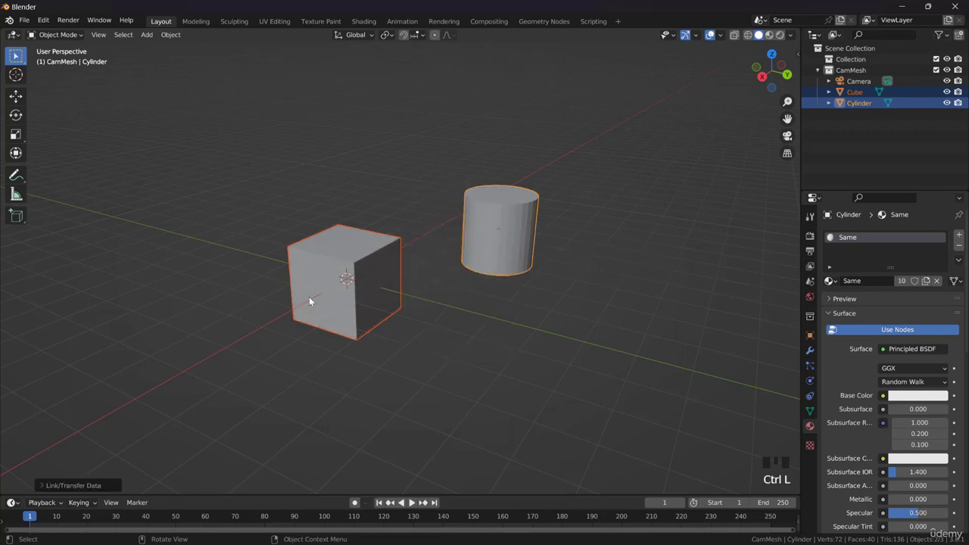
pyautogui.hotkey('ctrl', 'z')
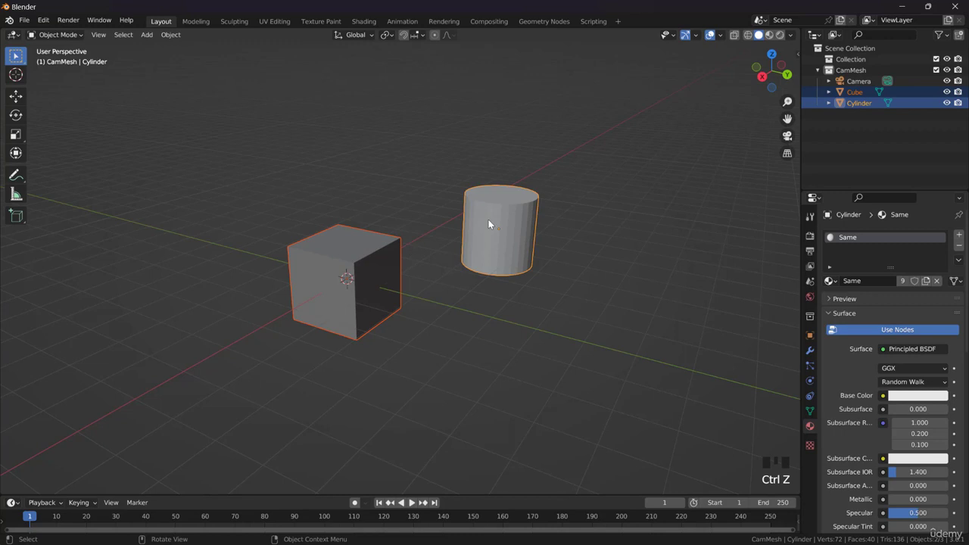
# Apply Copy Modifiers to the selected pair, and add a Bevel modifier to the cylinder alone.
pyautogui.hotkey('ctrl', 'l')
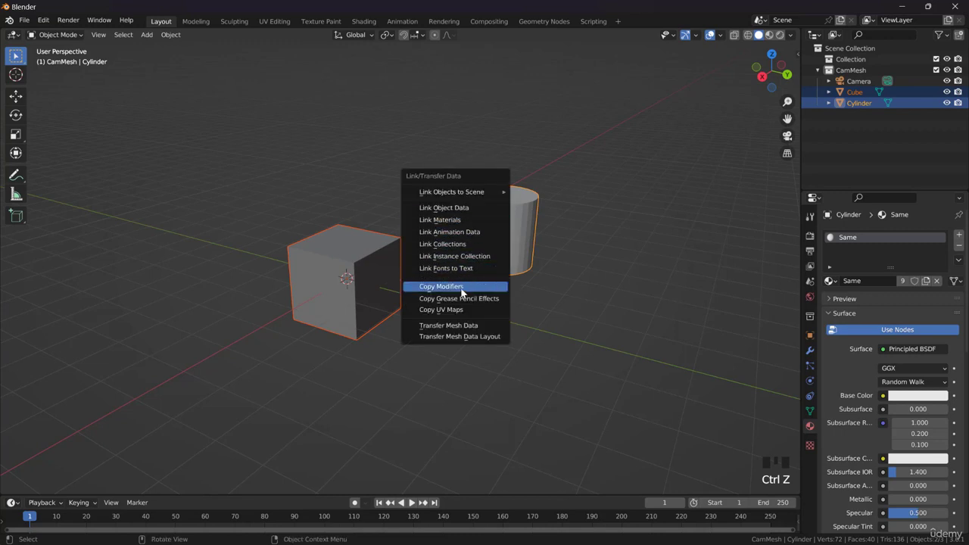
pyautogui.click(452, 286)
pyautogui.click(810, 350)
pyautogui.click(503, 242)
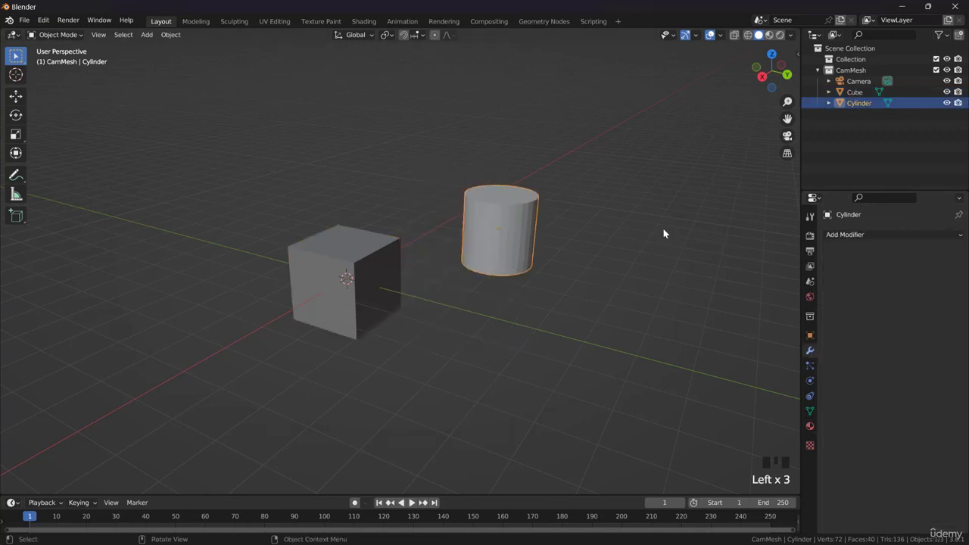
pyautogui.click(861, 239)
pyautogui.click(728, 278)
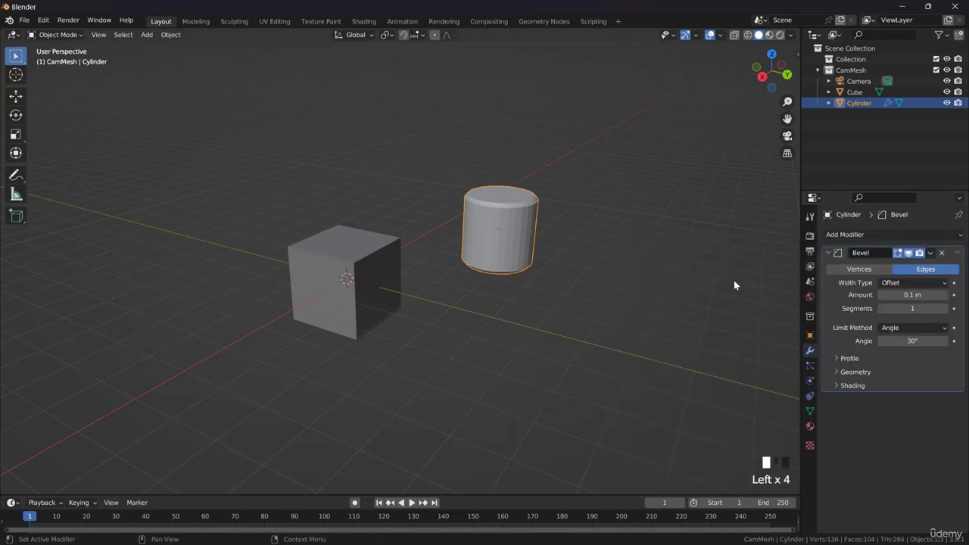
# Add a Solidify modifier to the cylinder and set its thickness to -0.7 m.
pyautogui.click(343, 264)
pyautogui.keyDown('shift'); pyautogui.click(507, 216); pyautogui.keyUp('shift')
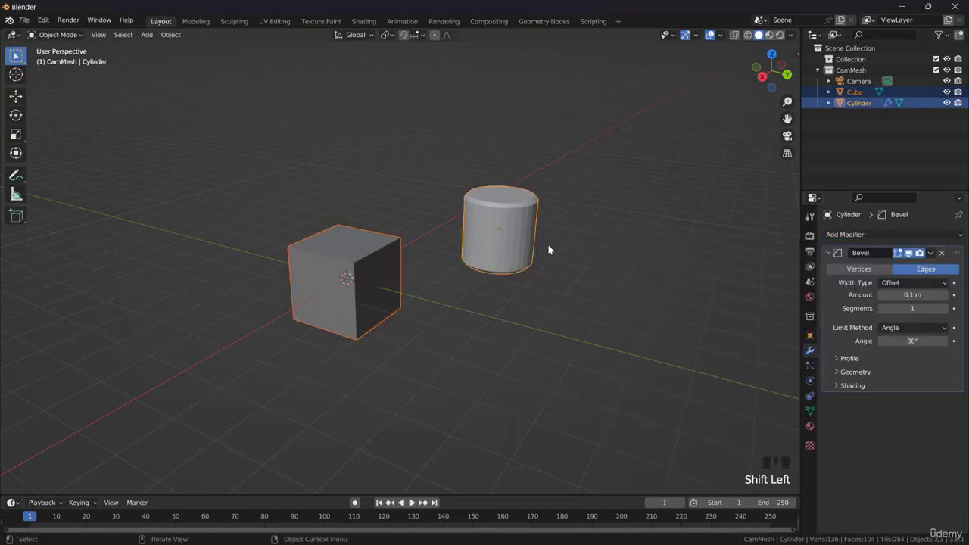
pyautogui.click(528, 250)
pyautogui.click(504, 218)
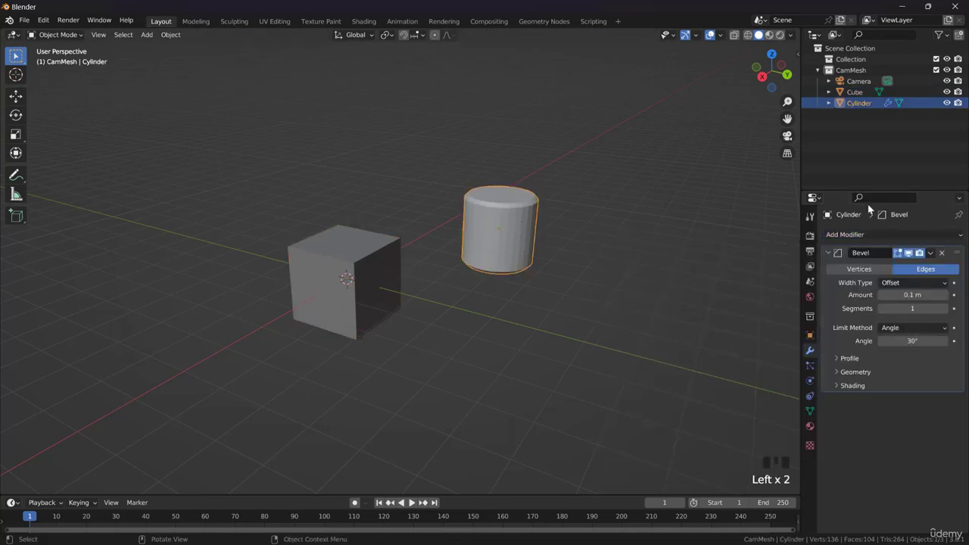
pyautogui.click(859, 237)
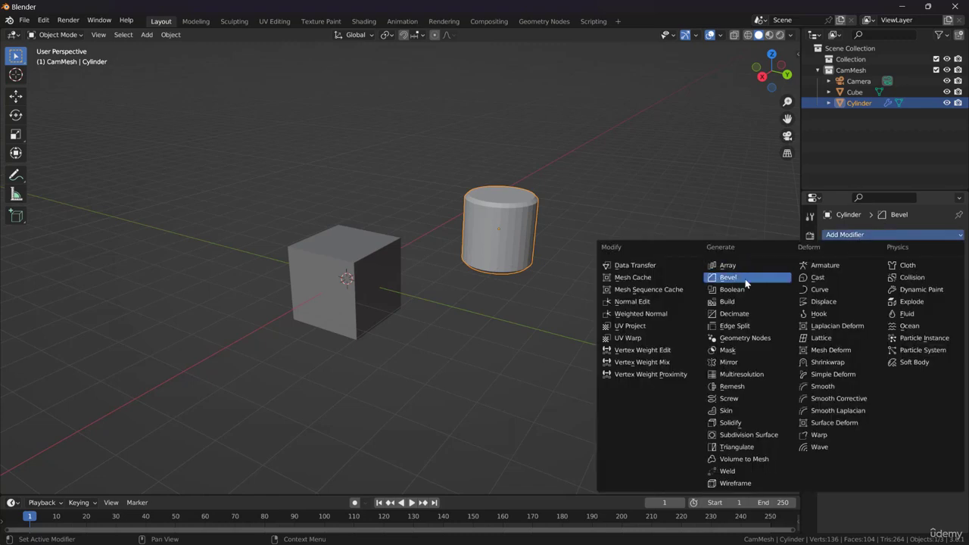
pyautogui.click(730, 423)
pyautogui.moveTo(913, 430); pyautogui.dragTo(785, 430)
# Add a Wireframe modifier to the cylinder and deselect it.
pyautogui.click(869, 235)
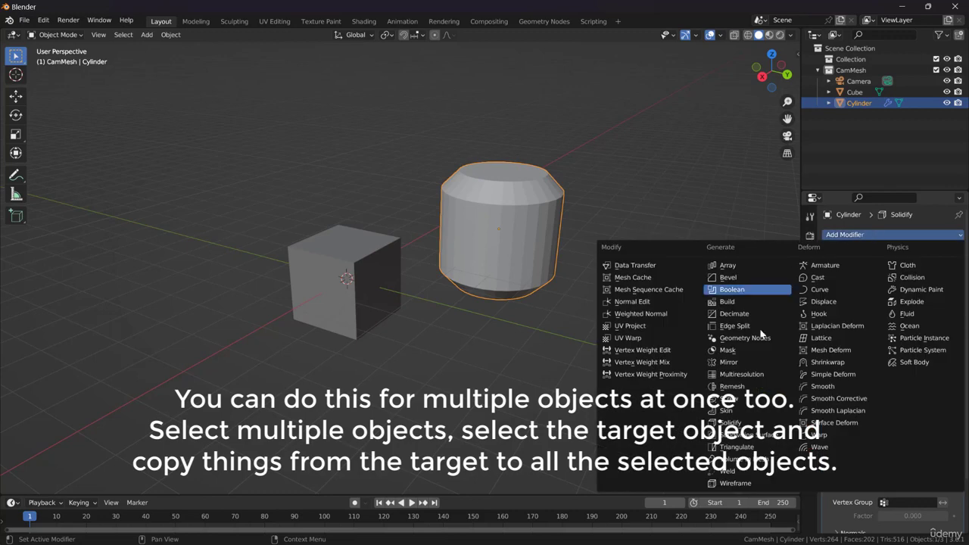
pyautogui.click(746, 484)
pyautogui.click(643, 243)
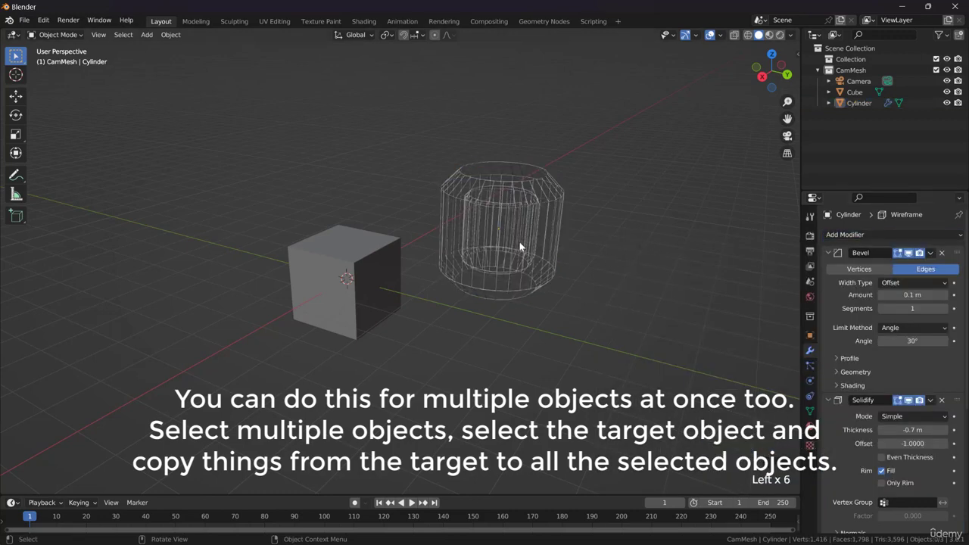
# Copy the cylinder's modifiers to the cube, selecting the cube first and the cylinder as the active object, and deselect both.
pyautogui.moveTo(520, 246); pyautogui.dragTo(463, 261, button='middle')
pyautogui.click(463, 261)
pyautogui.click(337, 239)
pyautogui.moveTo(337, 239); pyautogui.dragTo(399, 272, button='middle')
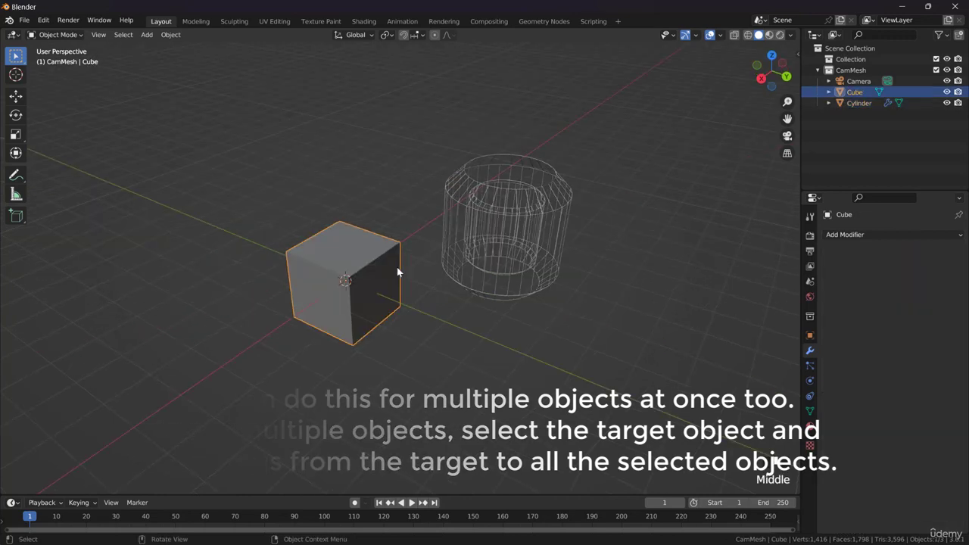
pyautogui.moveTo(479, 270); pyautogui.dragTo(374, 274, button='middle')
pyautogui.keyDown('shift'); pyautogui.click(507, 207); pyautogui.keyUp('shift')
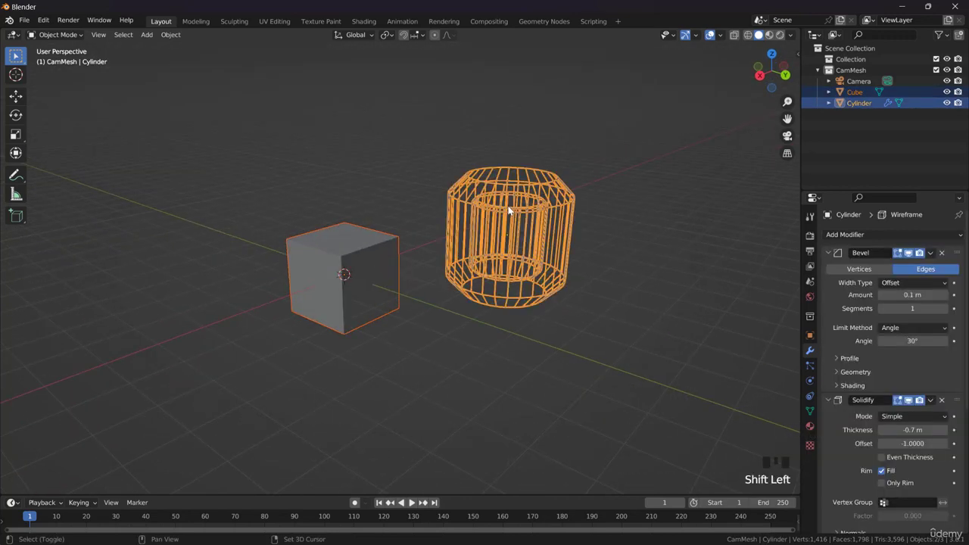
pyautogui.hotkey('ctrl', 'l')
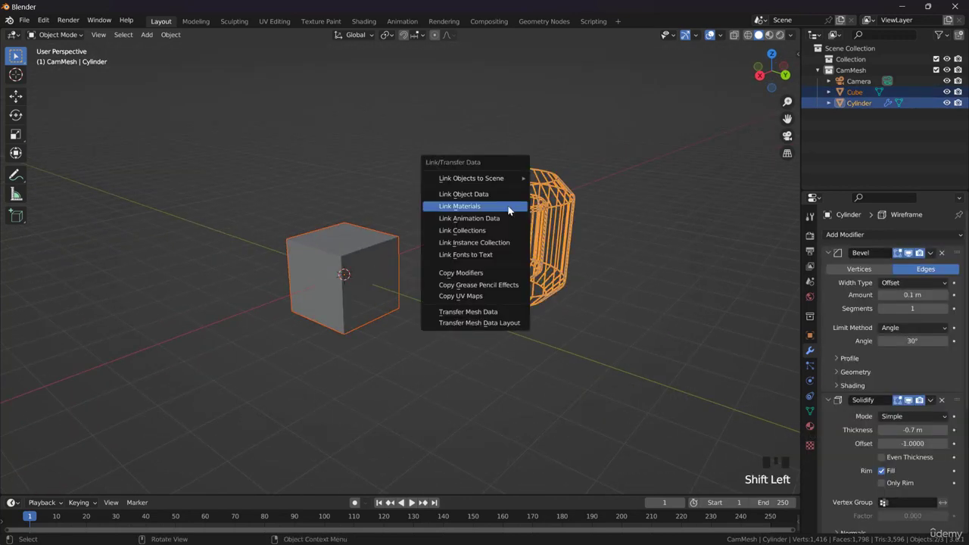
pyautogui.click(474, 271)
pyautogui.click(417, 200)
pyautogui.moveTo(415, 213); pyautogui.dragTo(364, 248, button='middle')
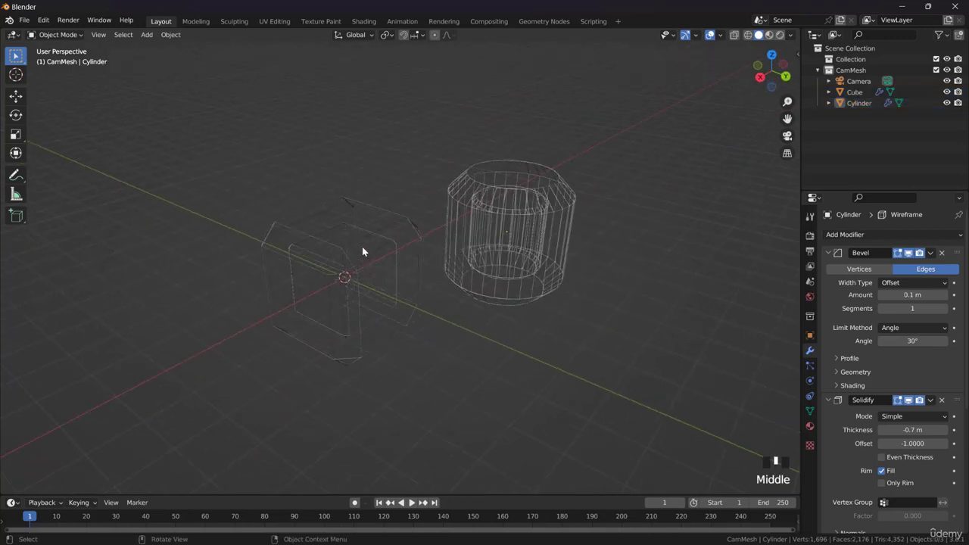
# Examine the cube and cylinder wireframes from several angles and check the Link/Transfer Data options.
pyautogui.click(403, 235)
pyautogui.click(499, 208)
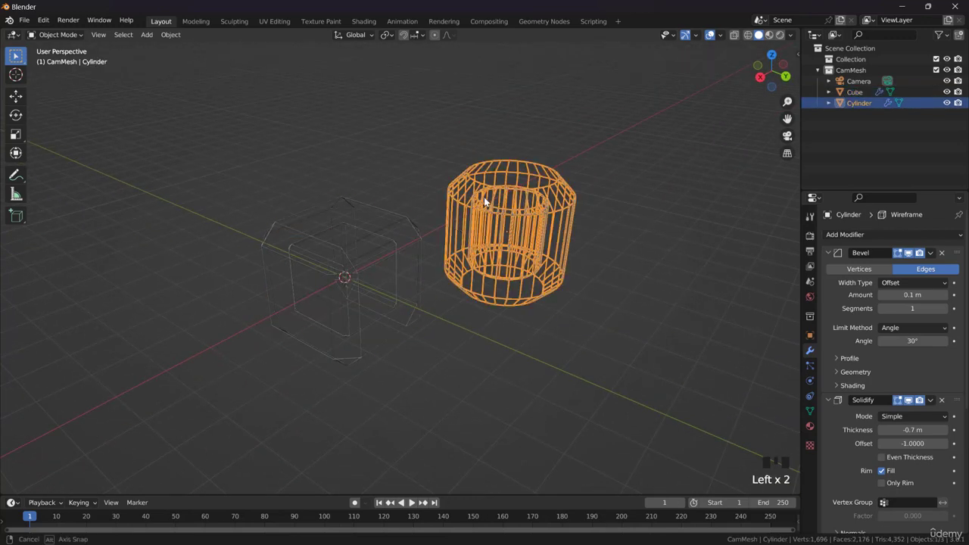
pyautogui.moveTo(483, 197); pyautogui.dragTo(314, 199, button='middle')
pyautogui.moveTo(446, 191); pyautogui.dragTo(495, 209, button='middle')
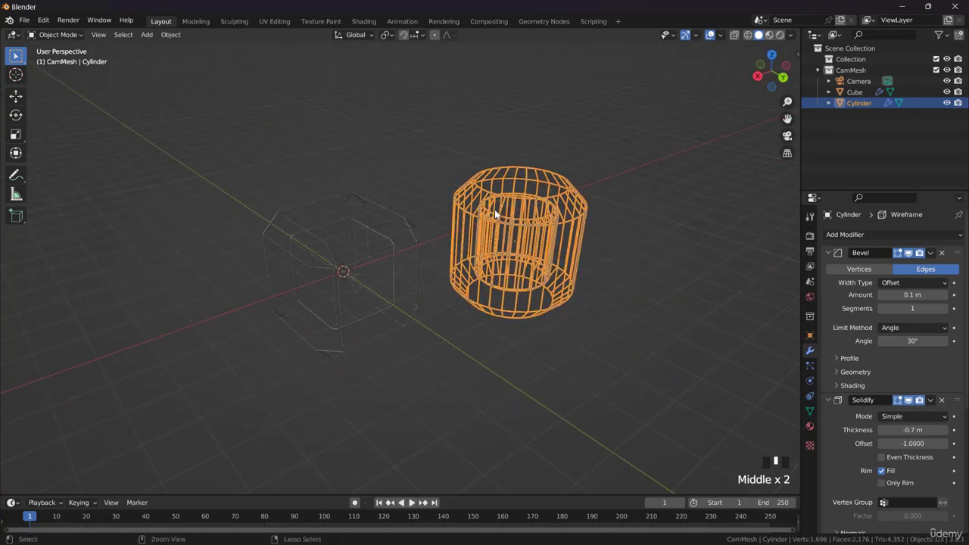
pyautogui.hotkey('ctrl', 'l')
pyautogui.click(454, 211)
pyautogui.moveTo(621, 233); pyautogui.dragTo(400, 223, button='middle')
pyautogui.click(400, 225)
pyautogui.click(560, 205)
pyautogui.click(398, 230)
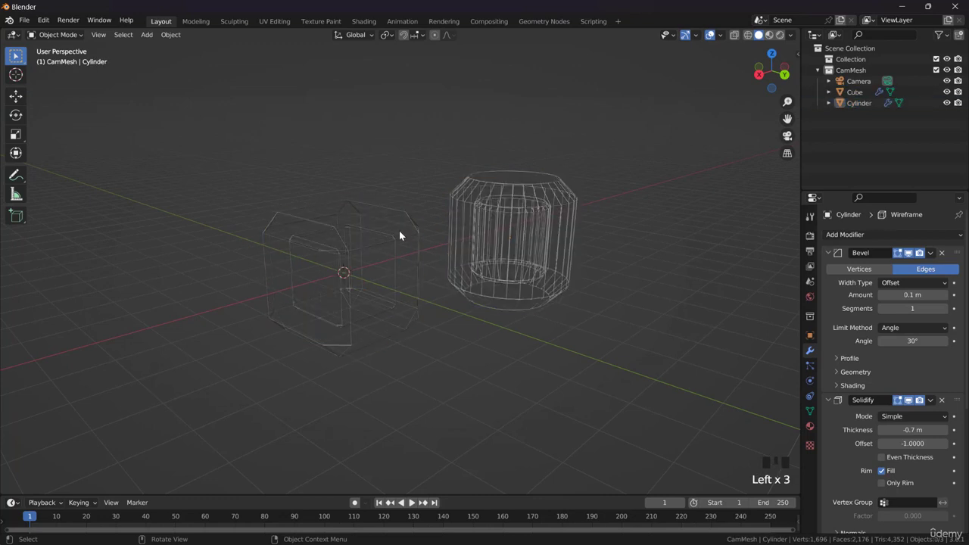
# Remove the Bevel, Solidify and Wireframe modifiers from the cube.
pyautogui.click(413, 227)
pyautogui.press('Tab')
pyautogui.press('Tab')
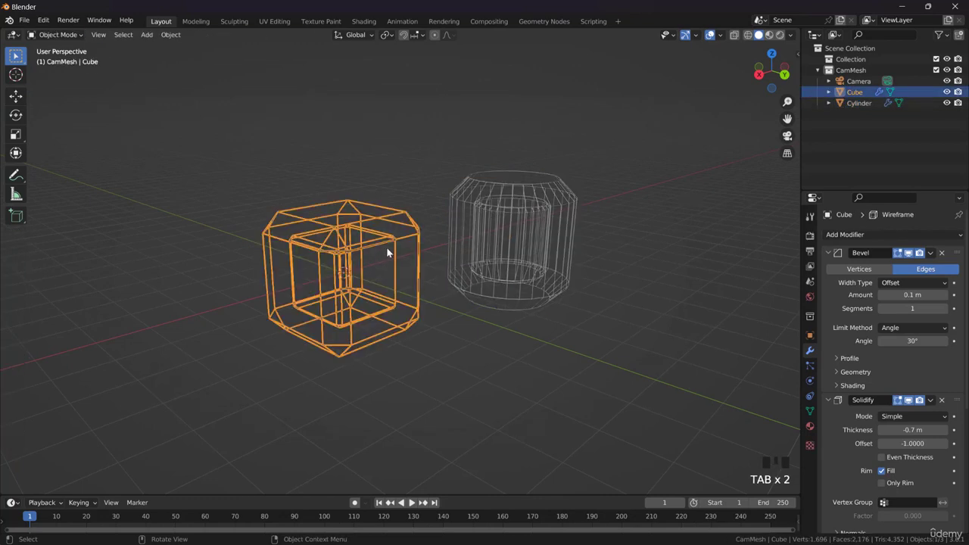
pyautogui.click(941, 252)
pyautogui.click(941, 252)
pyautogui.click(940, 252)
pyautogui.click(873, 268)
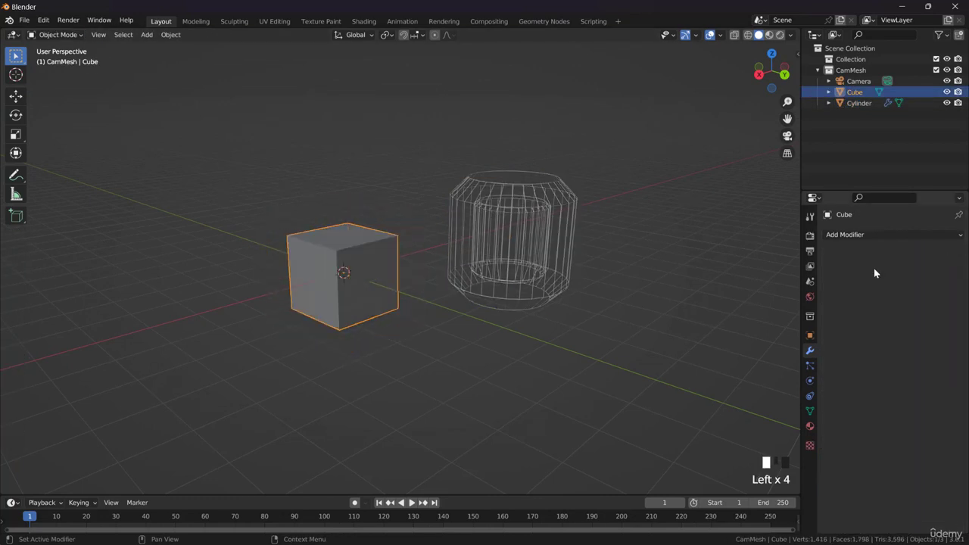
# Remove the Bevel, Solidify and Wireframe modifiers from the cylinder.
pyautogui.moveTo(363, 280); pyautogui.dragTo(321, 283, button='middle')
pyautogui.click(505, 237)
pyautogui.click(507, 236)
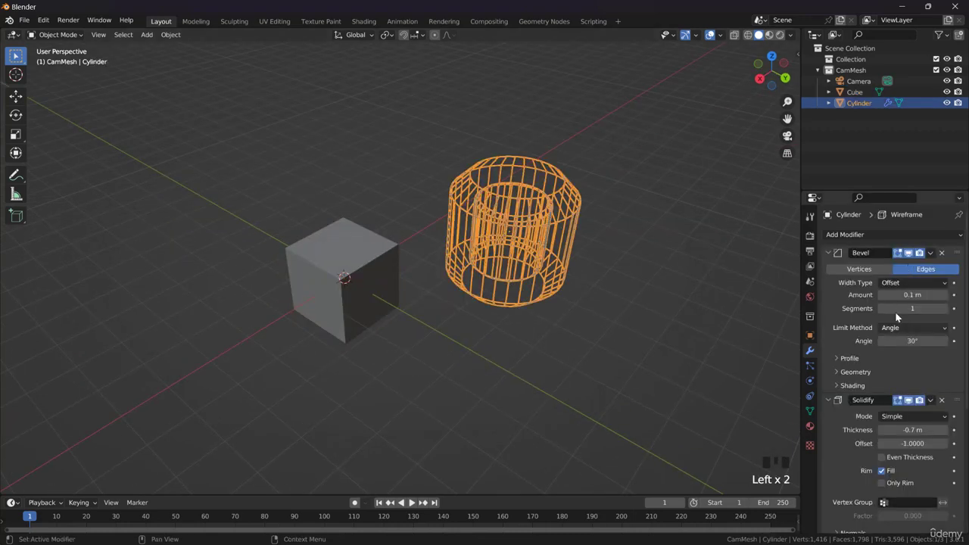
pyautogui.click(940, 252)
pyautogui.click(940, 252)
pyautogui.click(941, 252)
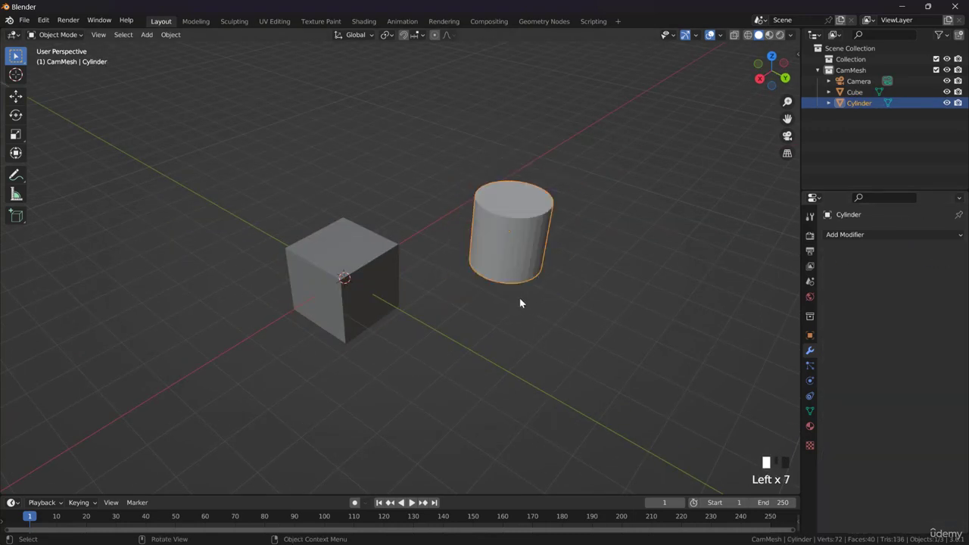
# Delete the cylinder and select the cube.
pyautogui.moveTo(519, 303); pyautogui.dragTo(536, 215, button='middle')
pyautogui.click(379, 246)
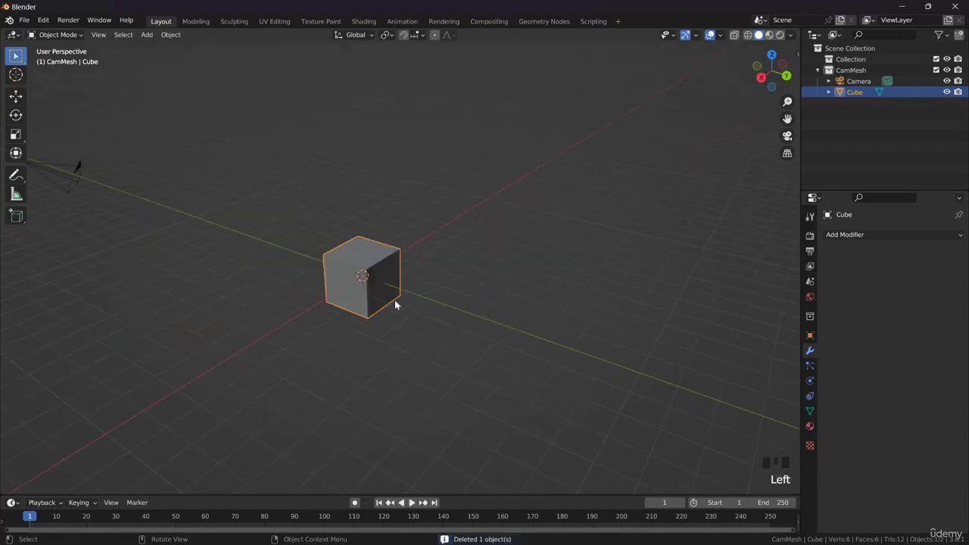
# Review the remaining Object commands for the cube, including Animation, Rigid Body, Quick Effects, Convert, Show/Hide and Clean Up.
pyautogui.scroll(2, 393, 325)
pyautogui.scroll(2, 393, 325)
pyautogui.moveTo(393, 325); pyautogui.dragTo(434, 265, button='middle')
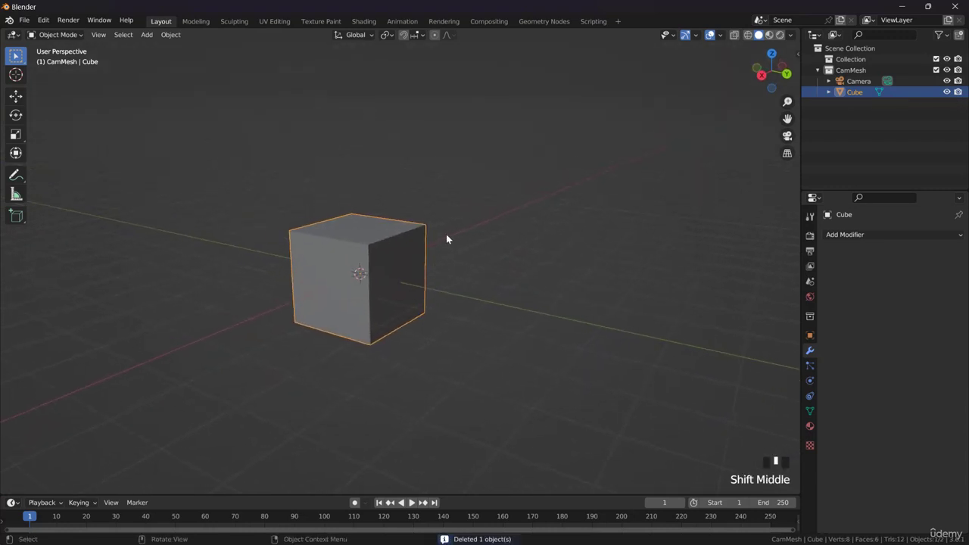
pyautogui.click(171, 35)
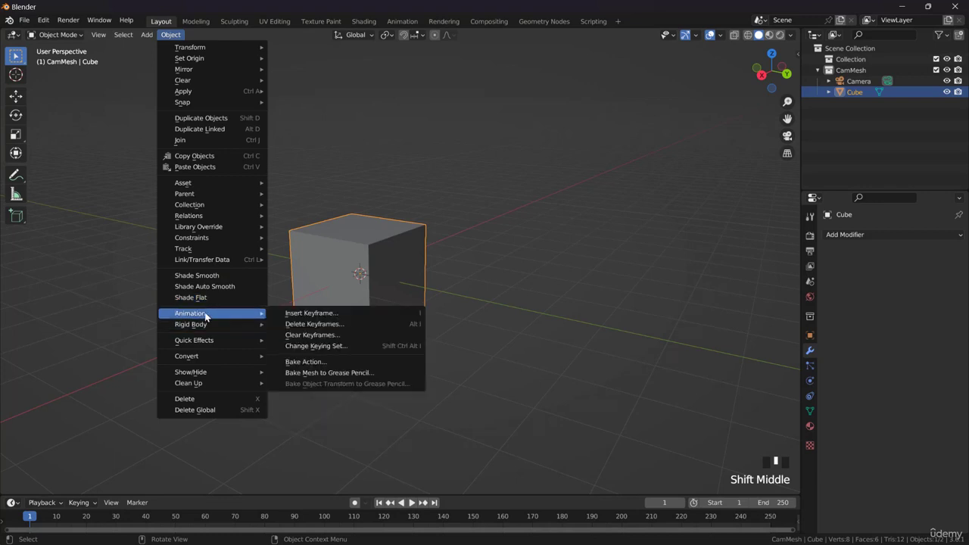
pyautogui.moveTo(199, 331)
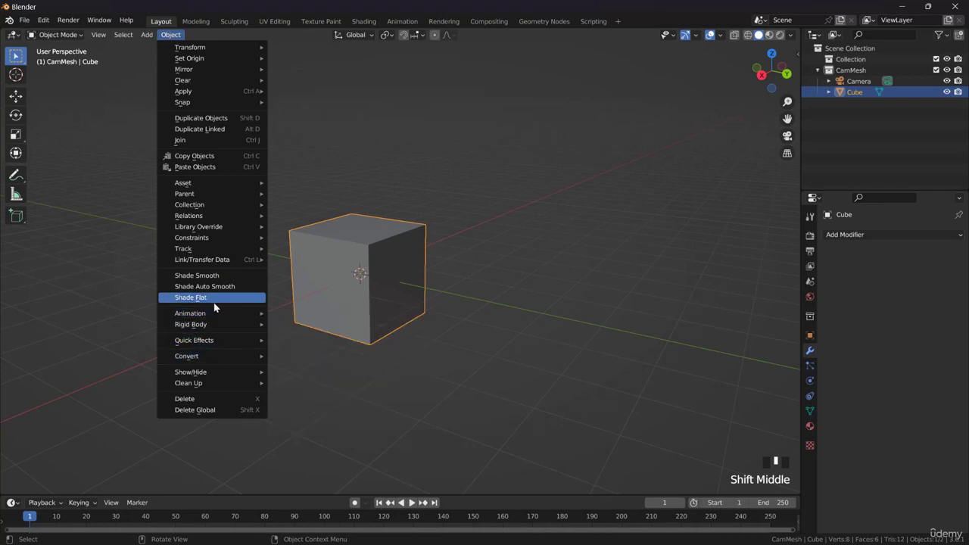
pyautogui.moveTo(201, 374)
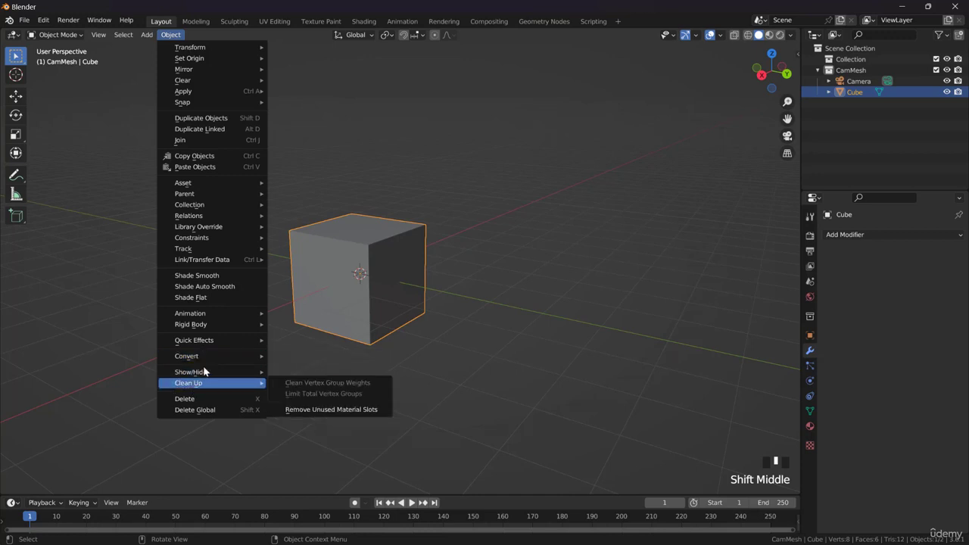
pyautogui.moveTo(232, 370)
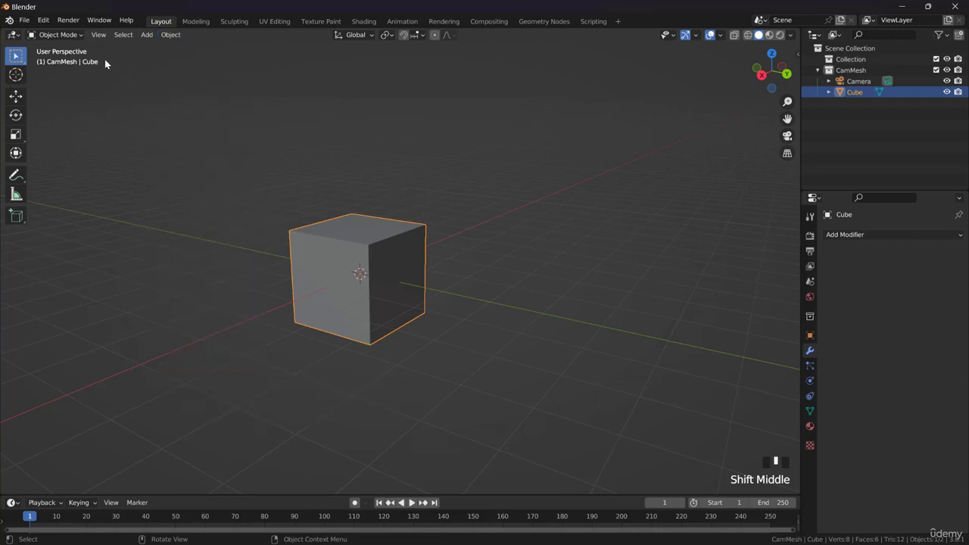
pyautogui.click(24, 20)
pyautogui.click(552, 236)
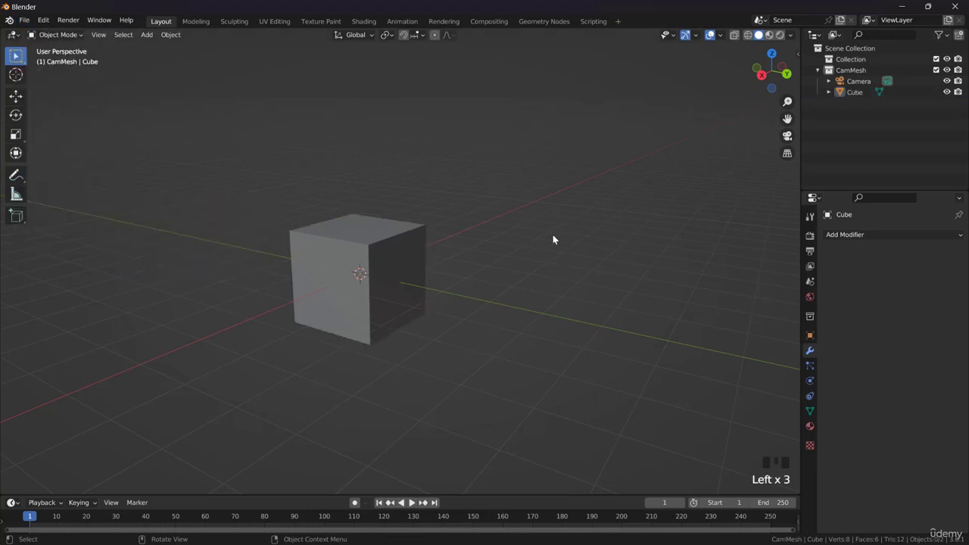
# Select the cube and inspect its object properties and the name of its mesh data.
pyautogui.moveTo(553, 236); pyautogui.dragTo(473, 272, button='middle')
pyautogui.click(382, 278)
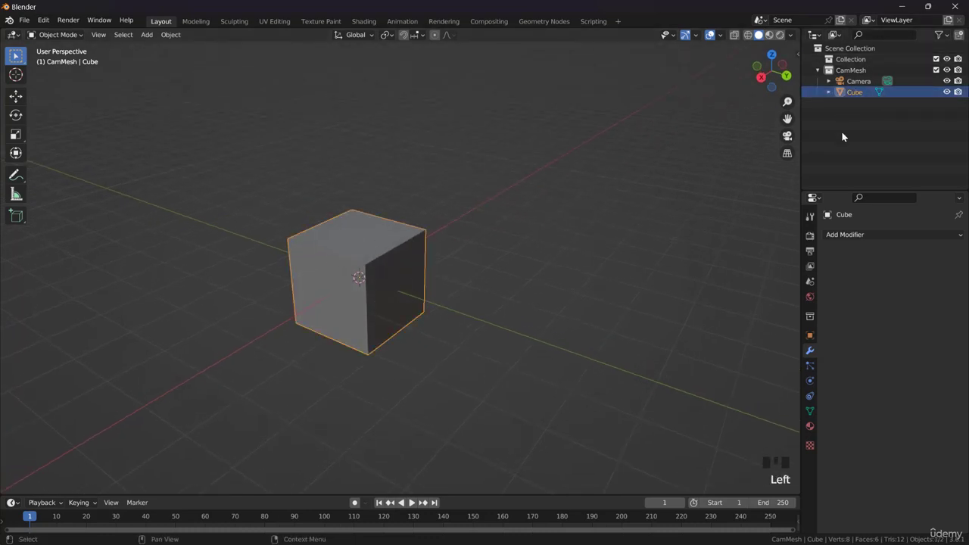
pyautogui.click(808, 334)
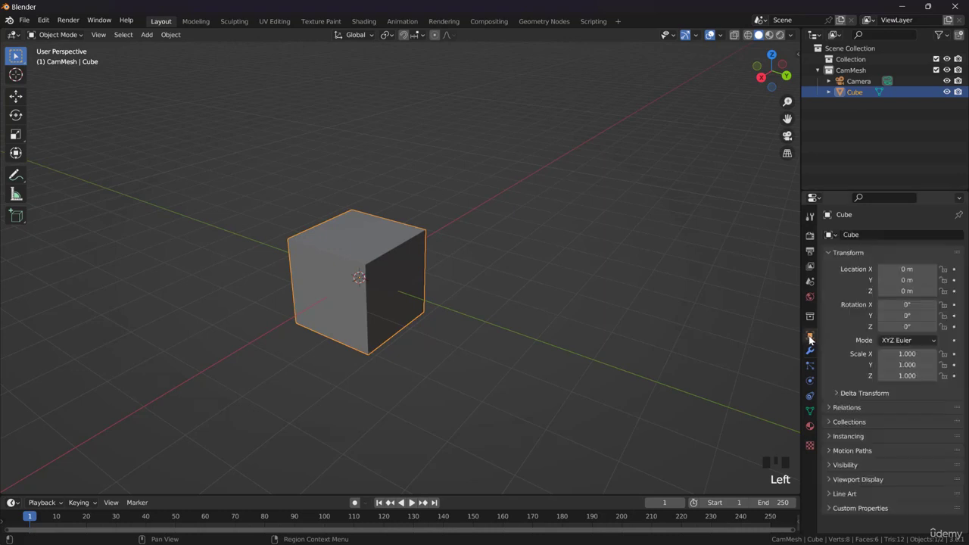
pyautogui.click(809, 414)
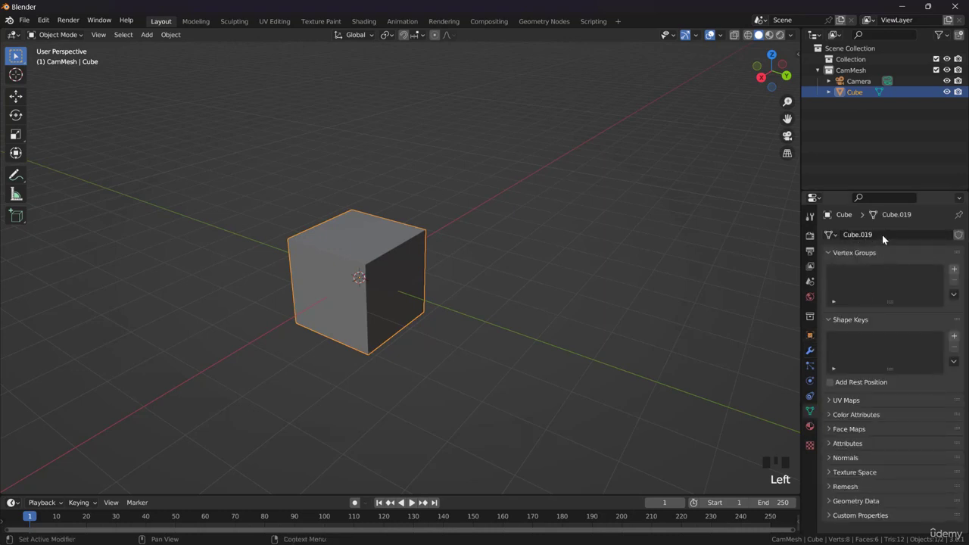
# Delete the cube from the scene.
pyautogui.moveTo(469, 250); pyautogui.dragTo(331, 208, button='middle')
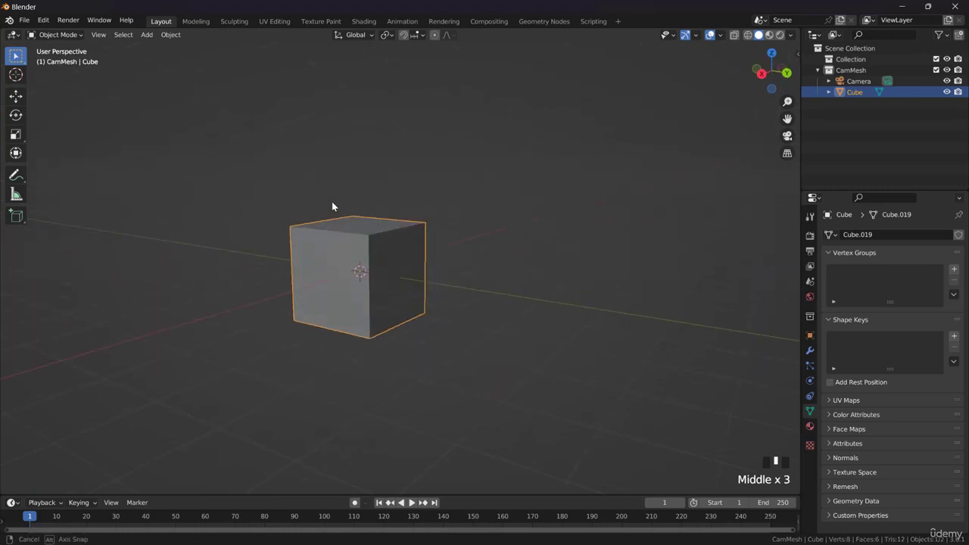
pyautogui.moveTo(292, 178); pyautogui.dragTo(397, 334)
pyautogui.moveTo(396, 335); pyautogui.dragTo(395, 345, button='middle')
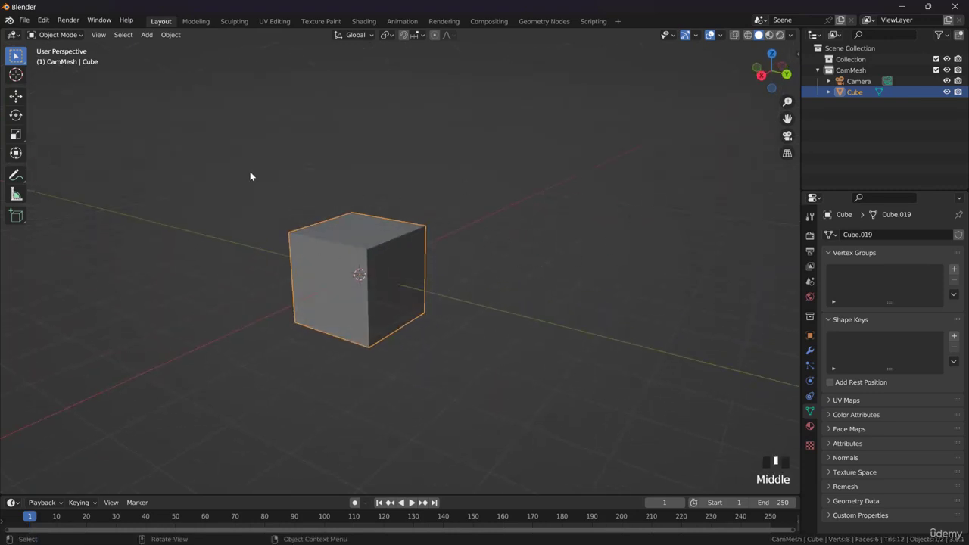
pyautogui.moveTo(249, 172); pyautogui.dragTo(413, 323)
pyautogui.press('Delete')
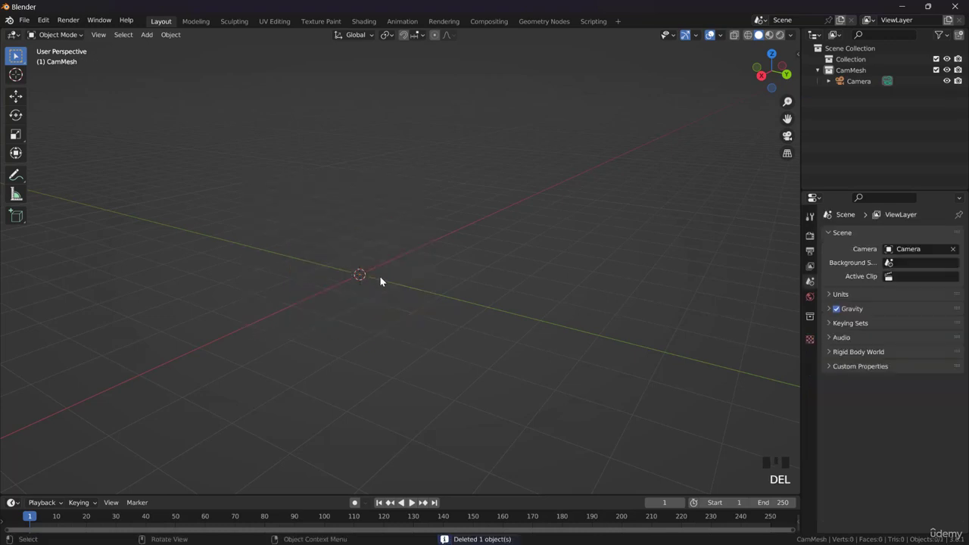
# Add a new mesh cube, check the name of its mesh data, and delete the cube.
pyautogui.hotkey('shift', 'a')
pyautogui.moveTo(404, 223)
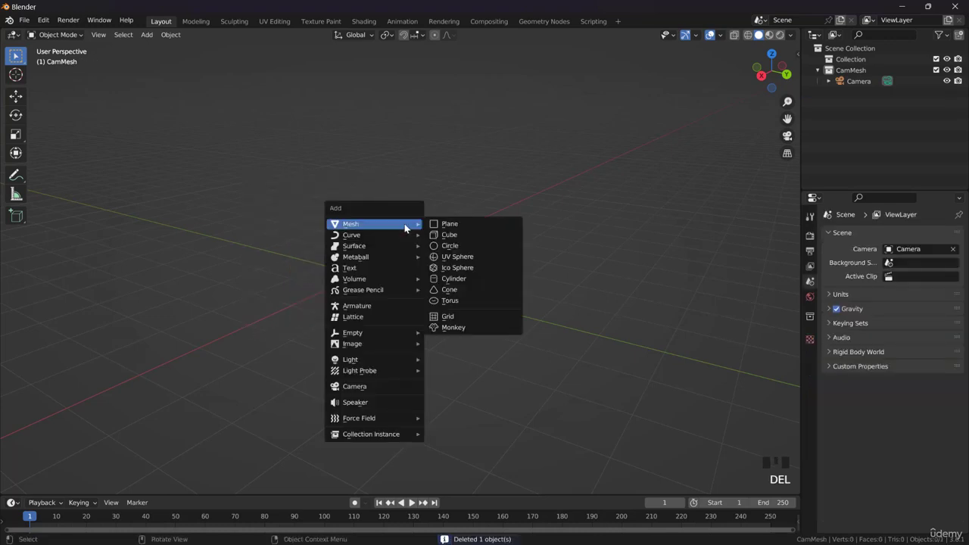
pyautogui.click(450, 236)
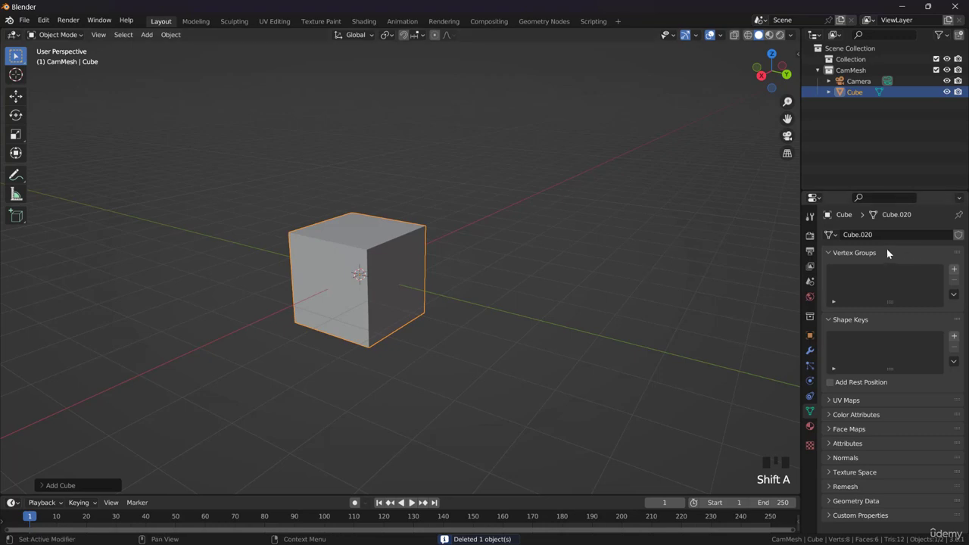
pyautogui.press('Delete')
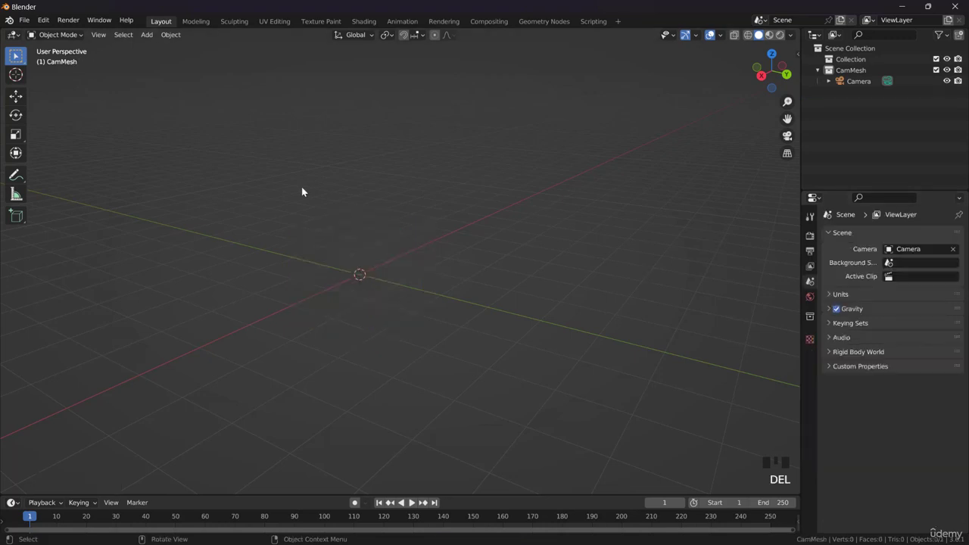
# Clean up the file by purging its Unused Data-Blocks.
pyautogui.click(24, 19)
pyautogui.moveTo(48, 206)
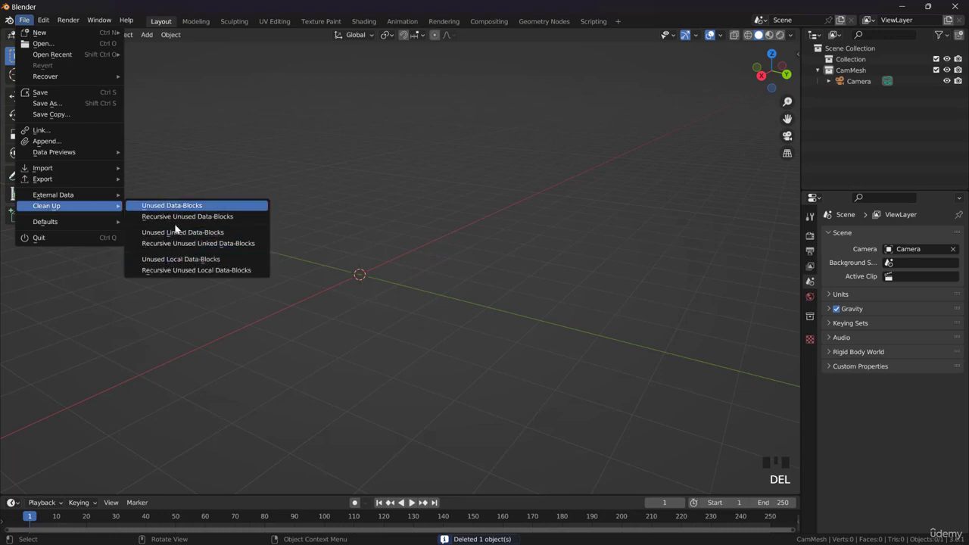
pyautogui.click(169, 205)
pyautogui.click(170, 203)
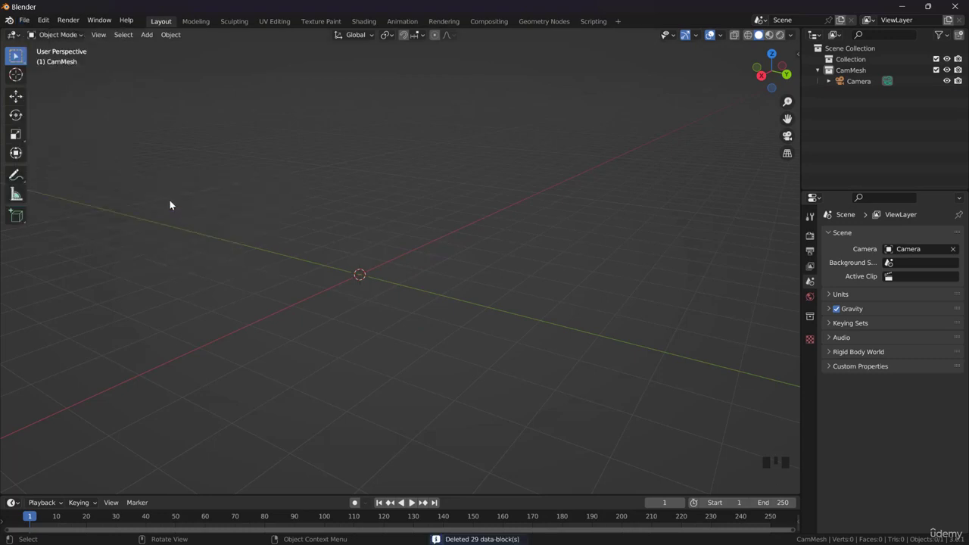
# Purge the Recursive Unused Data-Blocks from the file.
pyautogui.click(24, 20)
pyautogui.moveTo(114, 205)
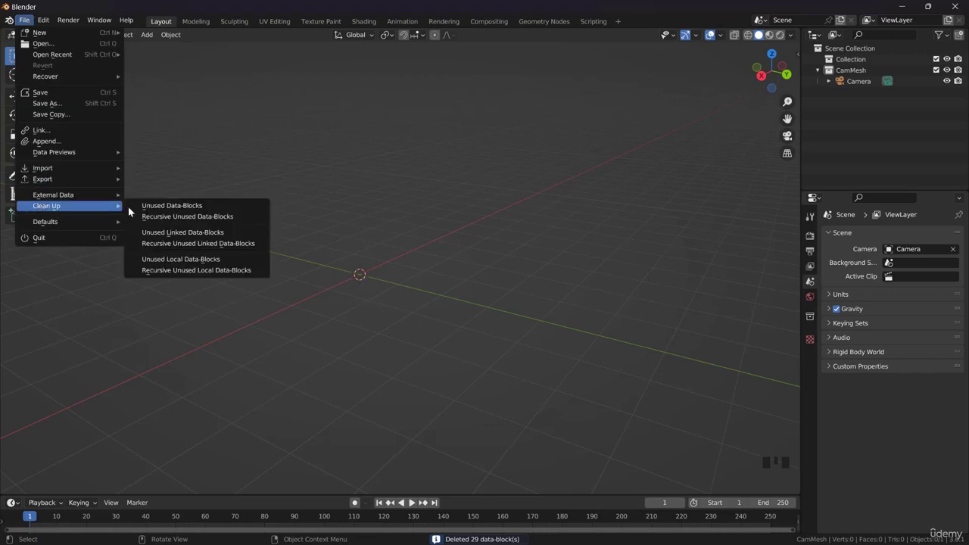
pyautogui.click(151, 218)
pyautogui.click(152, 218)
# Add a mesh cube at the origin of the cleaned scene.
pyautogui.hotkey('shift', 'a')
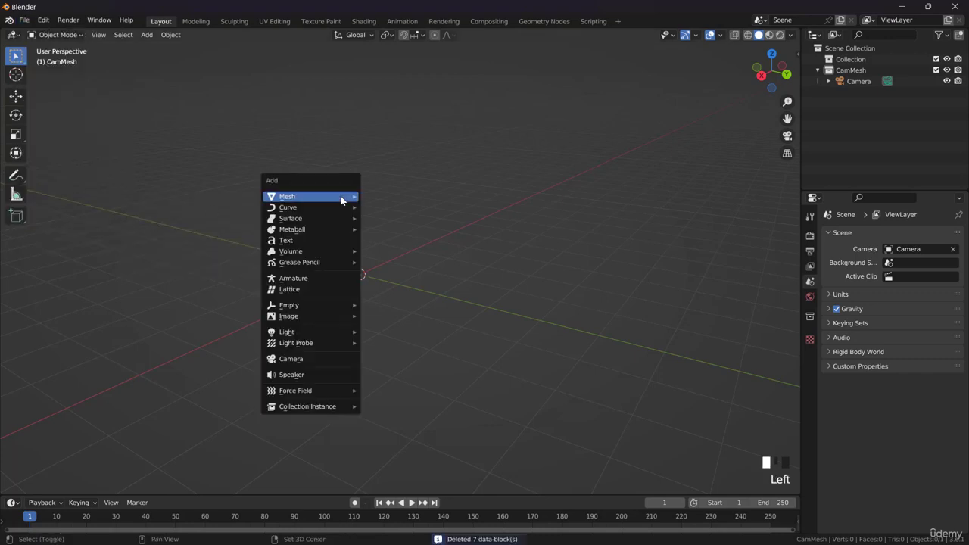
pyautogui.press('Escape')
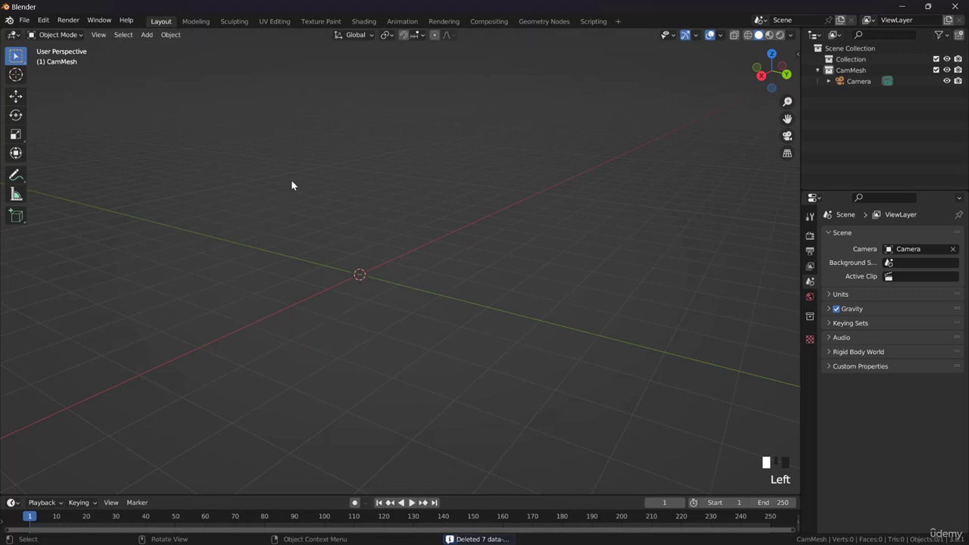
pyautogui.hotkey('shift', 'a')
pyautogui.moveTo(292, 182)
pyautogui.click(333, 192)
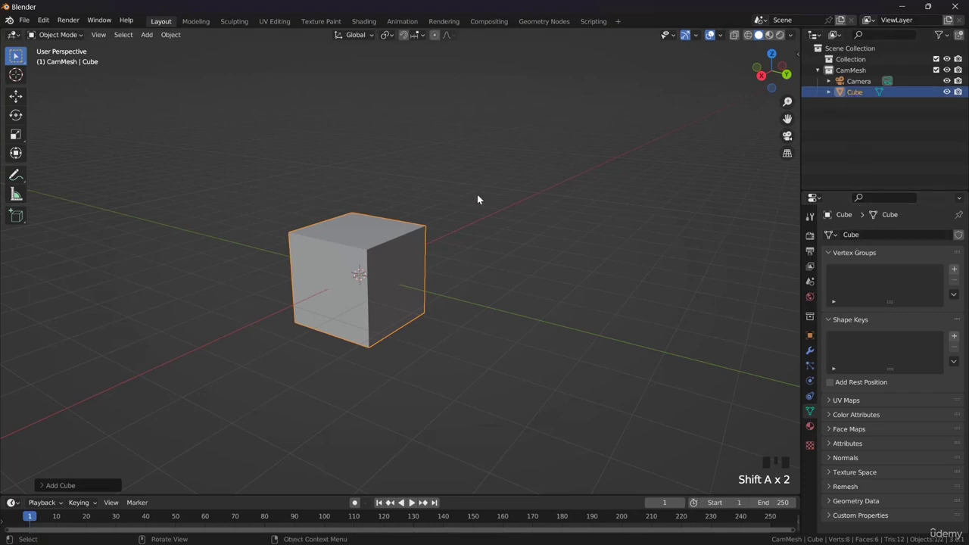
# Delete the cube and add another mesh cube in its place.
pyautogui.scroll(-5, 359, 249)
pyautogui.click(395, 291)
pyautogui.scroll(2, 373, 253)
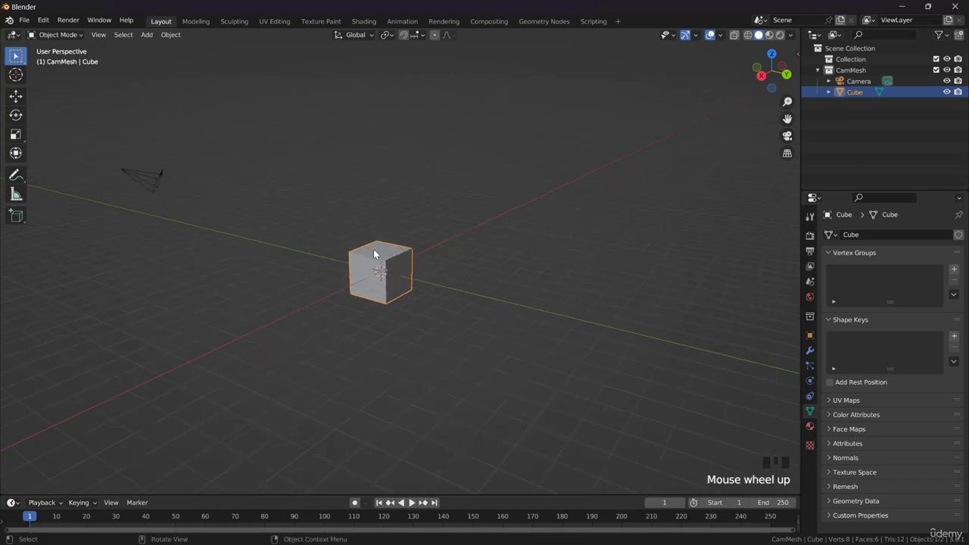
pyautogui.click(403, 316)
pyautogui.press('Delete')
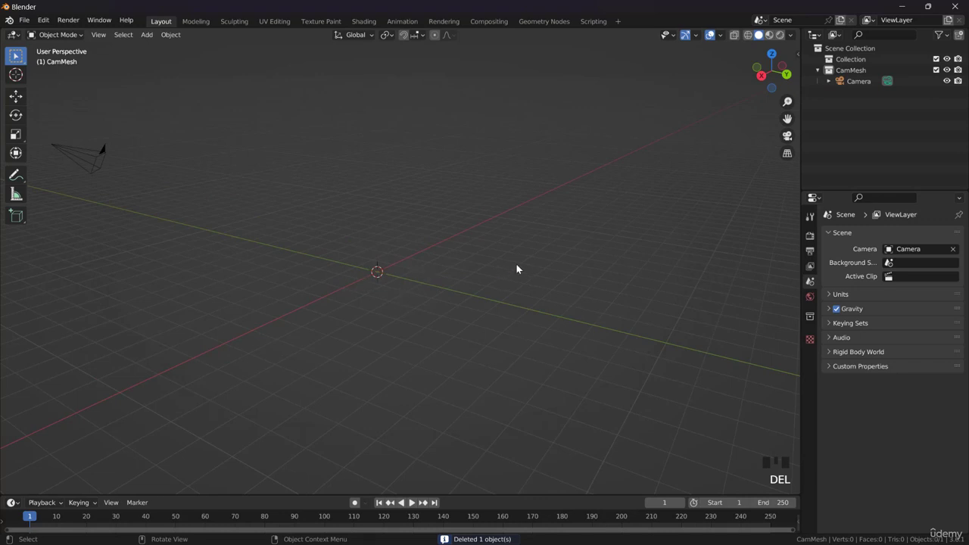
pyautogui.hotkey('shift', 'a')
pyautogui.click(424, 225)
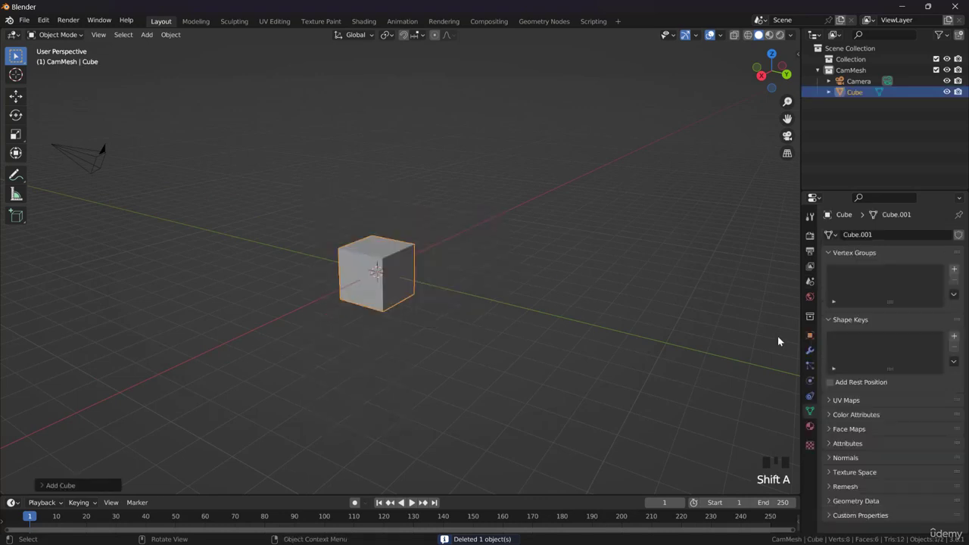
# Check the list of available materials for the cube and the file's Clean Up options.
pyautogui.click(809, 426)
pyautogui.click(829, 281)
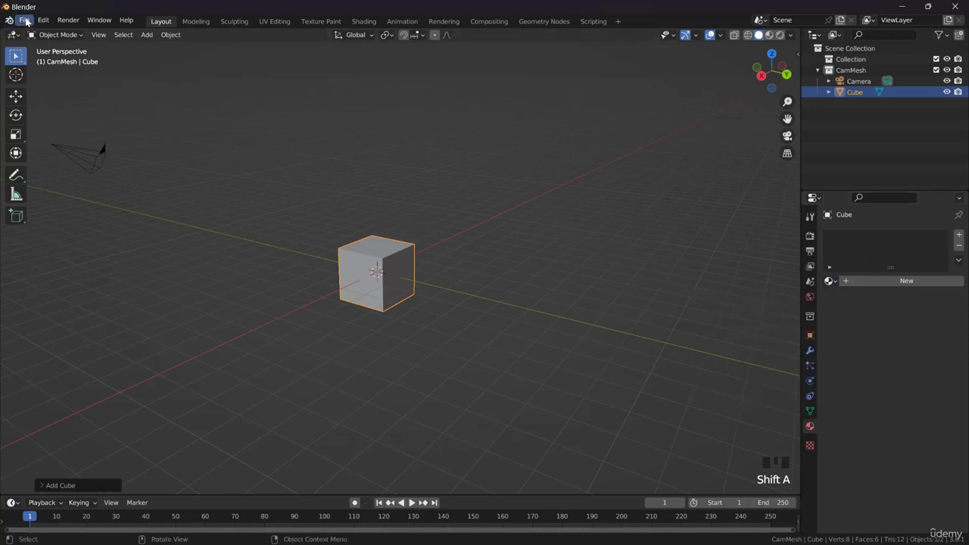
pyautogui.click(26, 21)
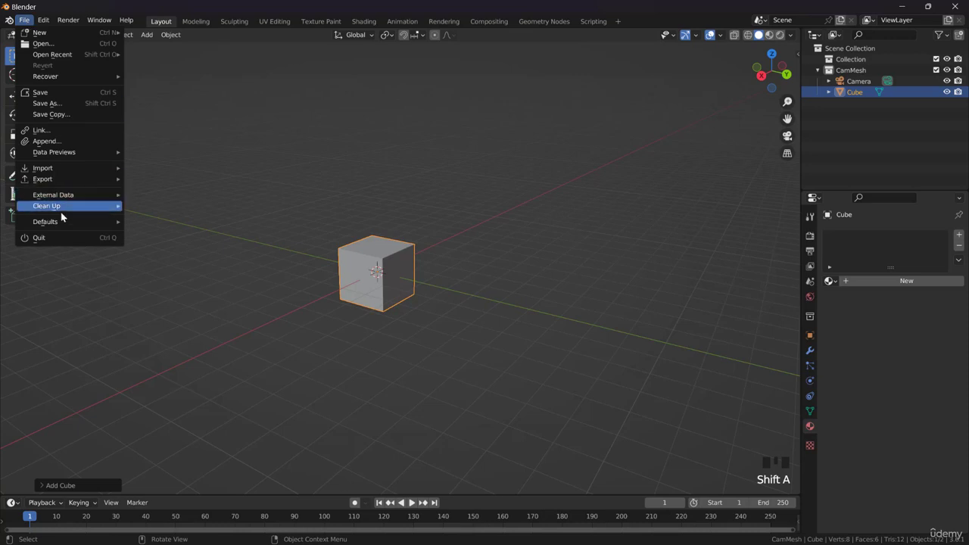
pyautogui.moveTo(56, 206)
pyautogui.click(227, 268)
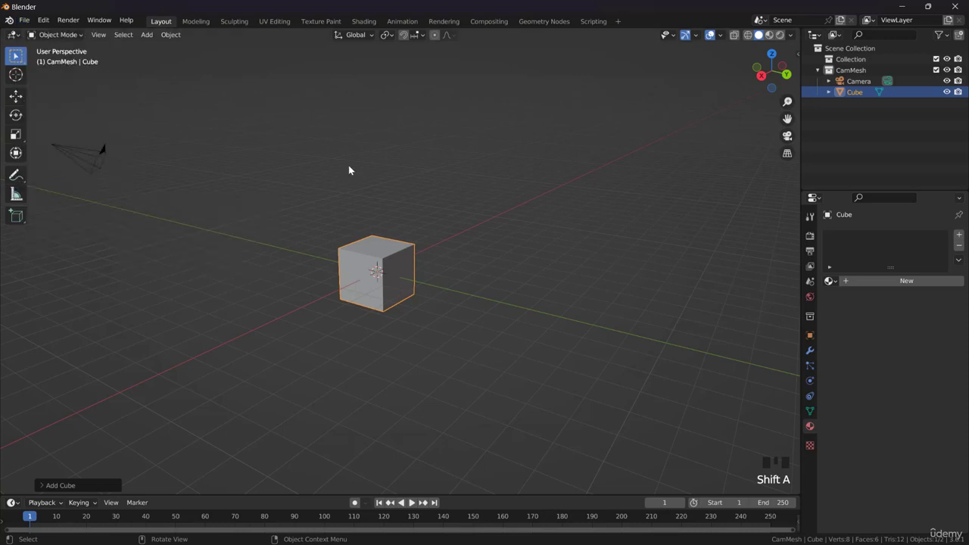